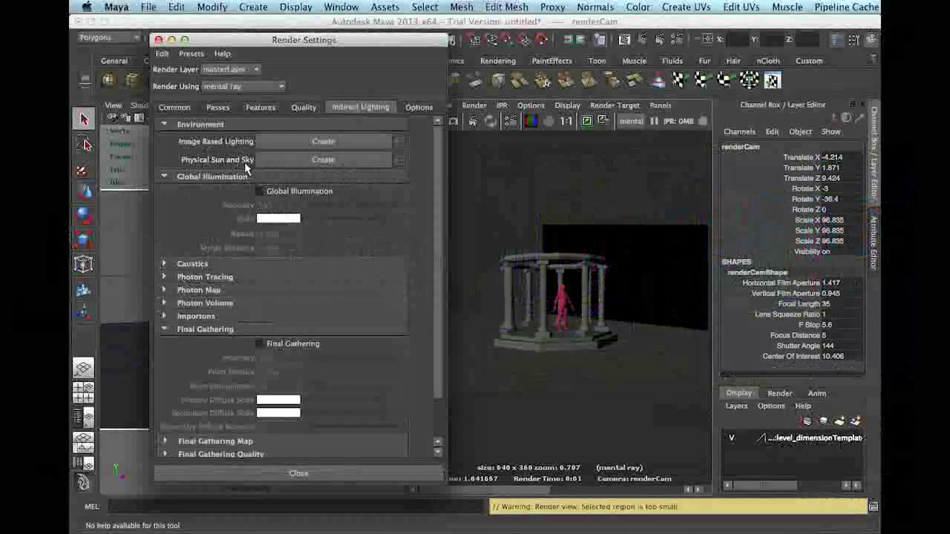
Step: Create a Physical Sun and Sky and re-render the temple under a blue sky
left_click(311, 158)
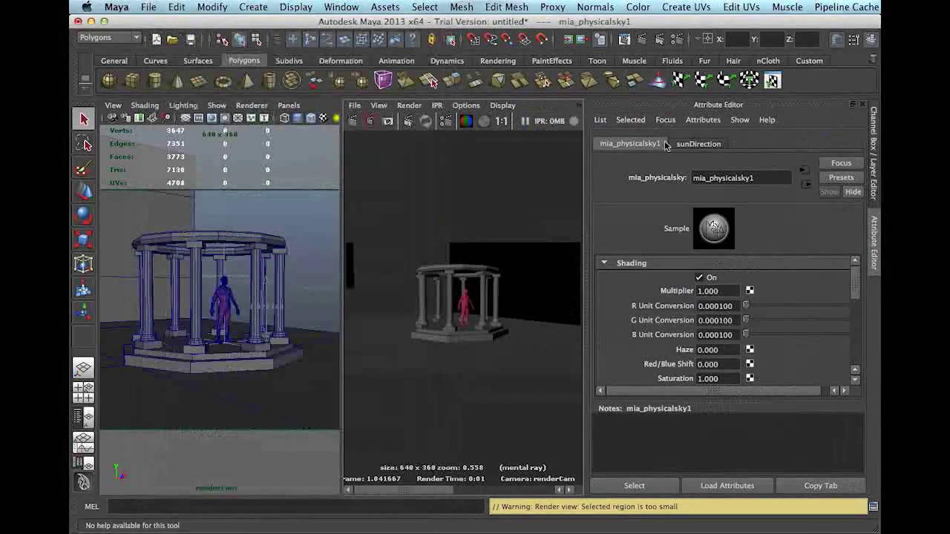
left_click_drag(855, 281, 854, 335)
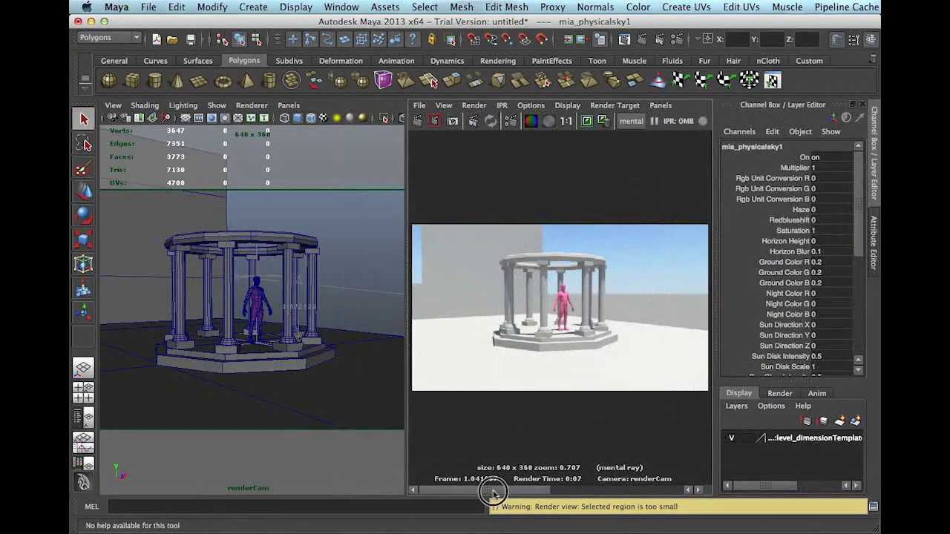
left_click_drag(493, 492, 512, 491)
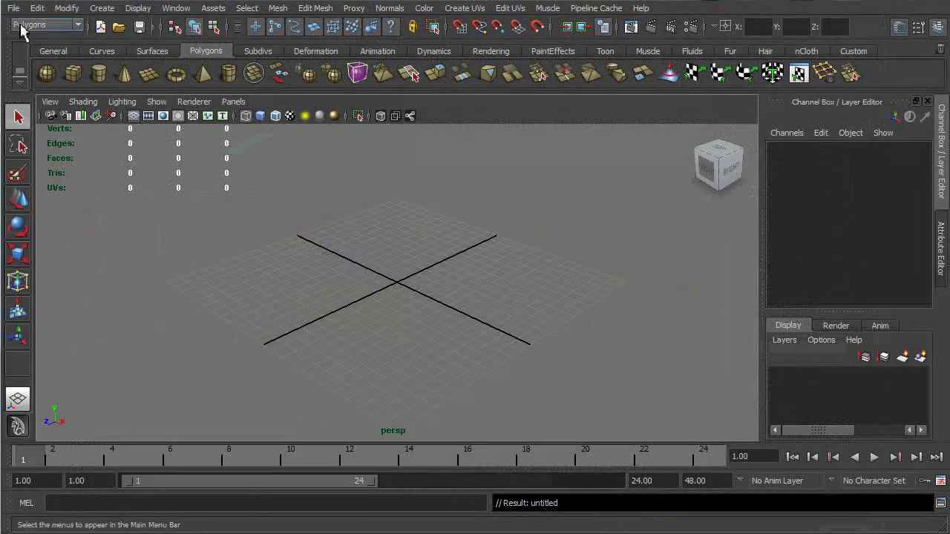
Step: Open studio10B_sampleModel.ma without saving the untitled scene, then turn on Wireframe on Shaded
left_click(14, 8)
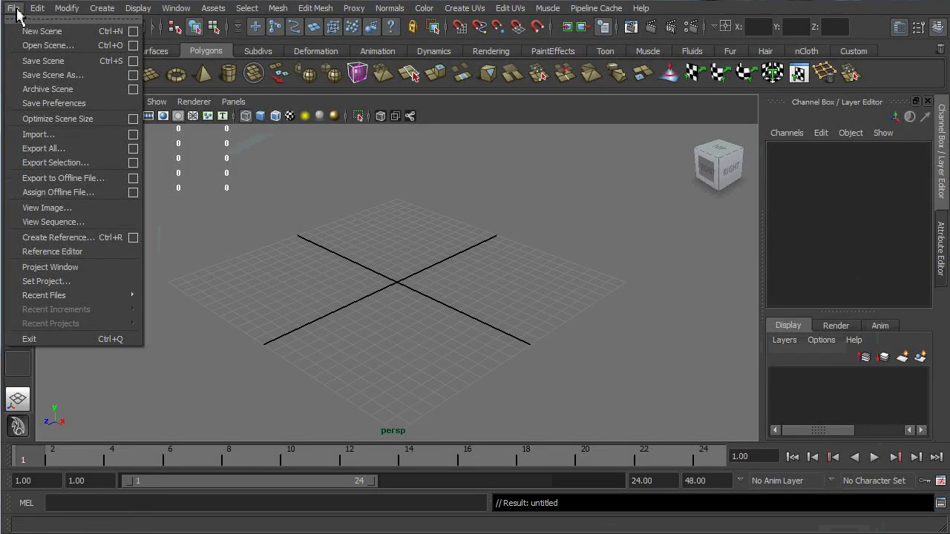
left_click(16, 46)
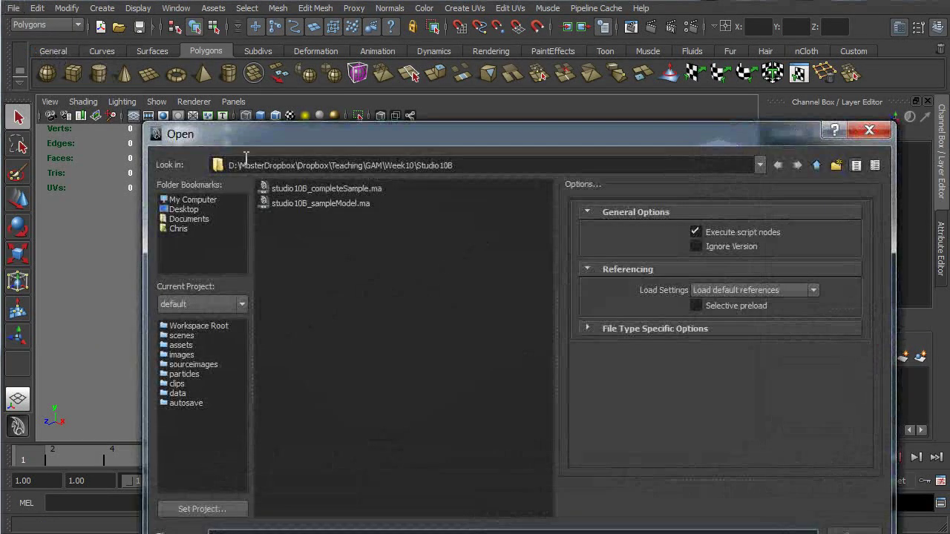
left_click(325, 204)
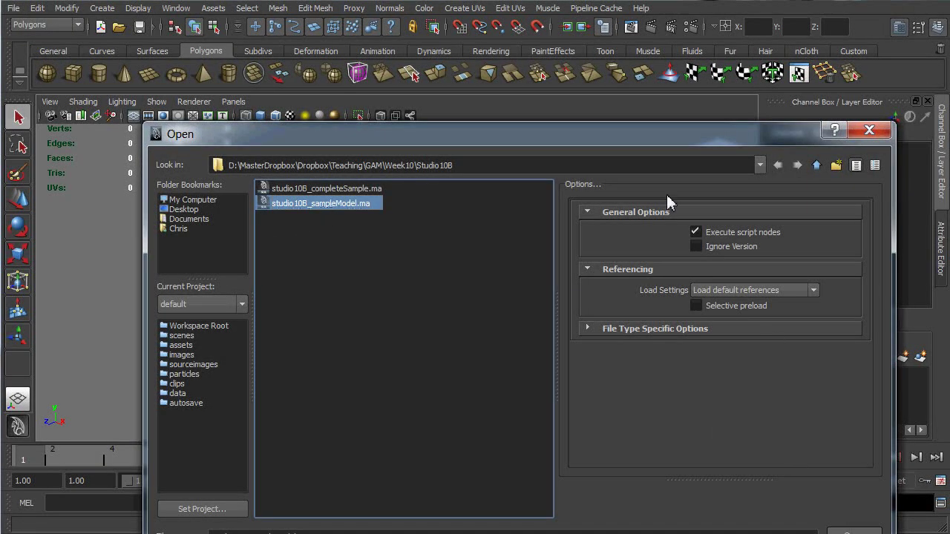
left_click_drag(680, 141, 666, 54)
left_click(831, 453)
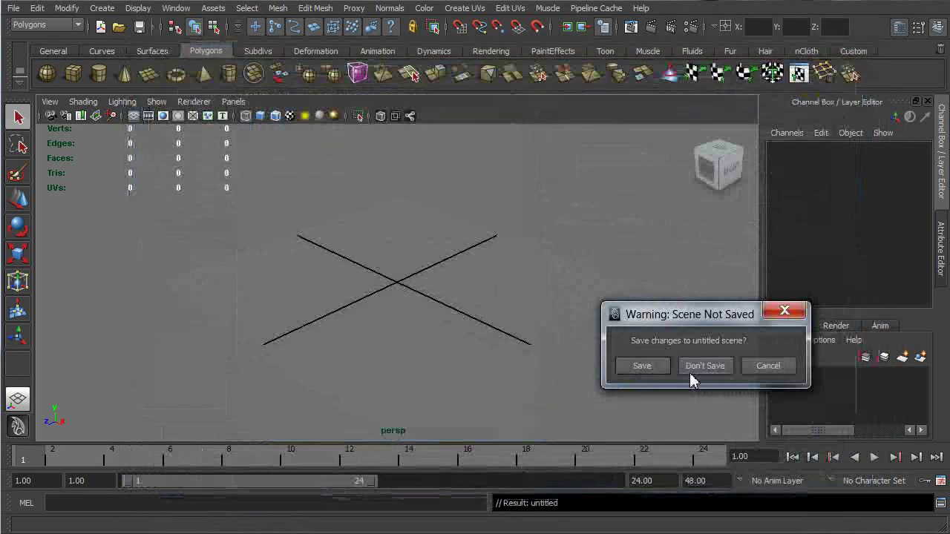
left_click(703, 369)
mouse_move(452, 311)
left_mouse_down("alt")
mouse_move(569, 322)
mouse_move(392, 314)
mouse_move(485, 322)
mouse_move(415, 304)
mouse_move(511, 297)
mouse_move(486, 280)
left_mouse_up("alt")
left_click(276, 116)
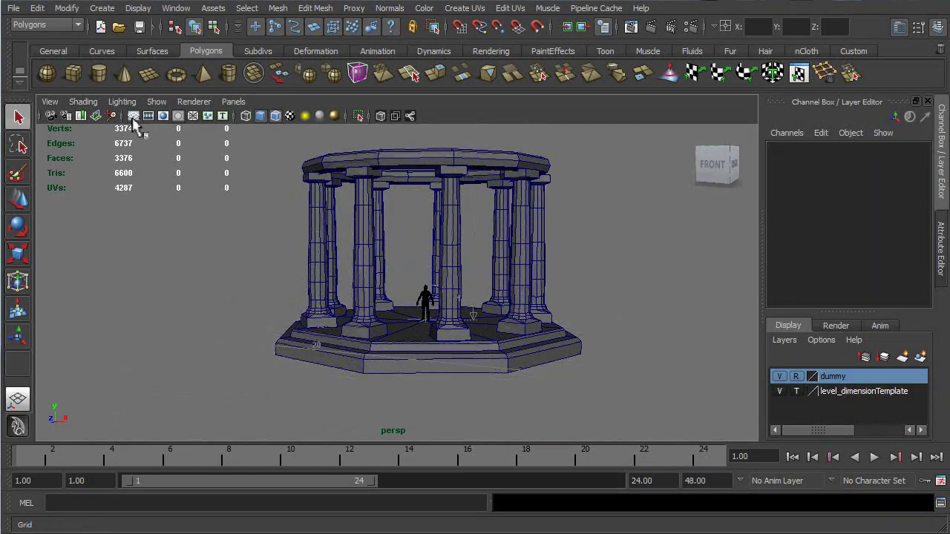
Step: Switch to the Two Panes Side by Side layout showing perspective and side views of the gazebo
mouse_move(561, 319)
left_mouse_down("alt")
mouse_move(492, 314)
mouse_move(577, 319)
left_mouse_up("alt")
middle_click_drag(577, 318, 587, 308, "alt")
left_click_drag(586, 308, 549, 296, "alt")
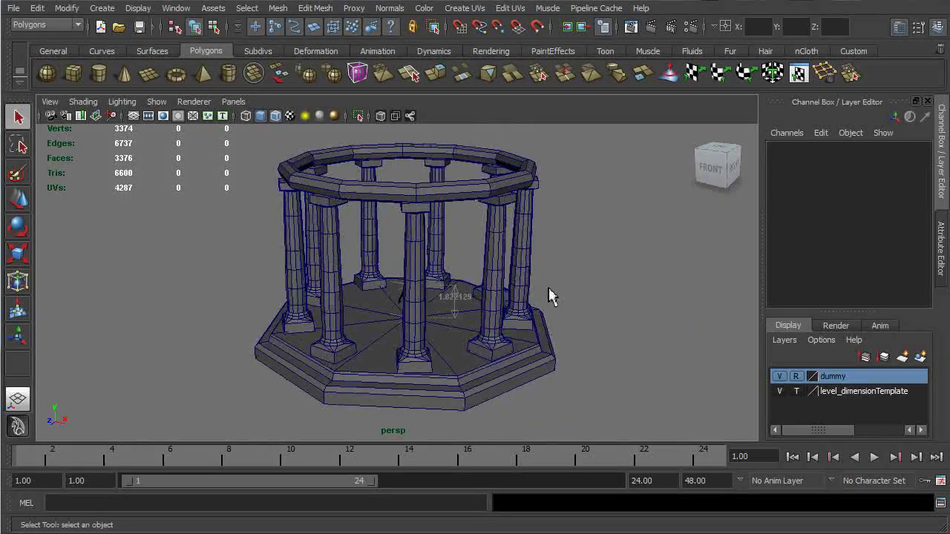
left_click(234, 103)
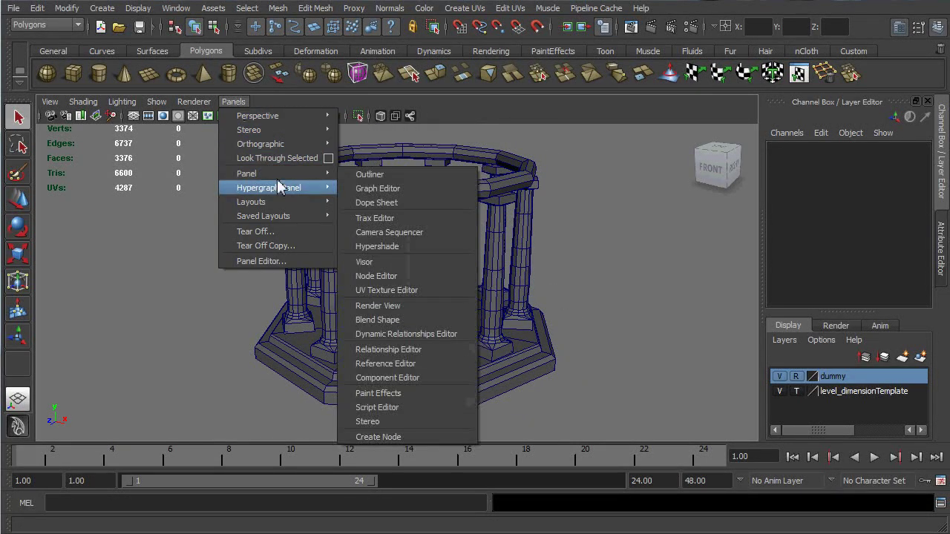
mouse_move(322, 202)
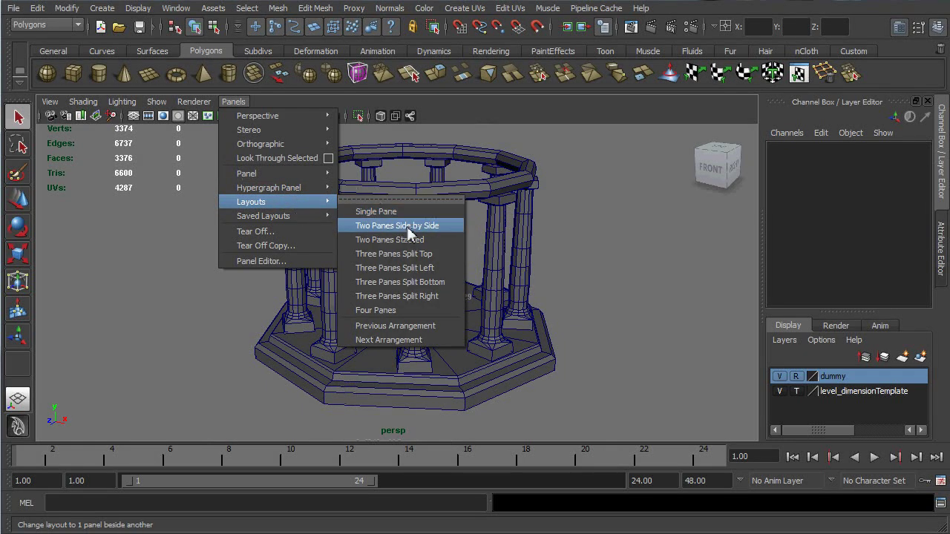
left_click(454, 231)
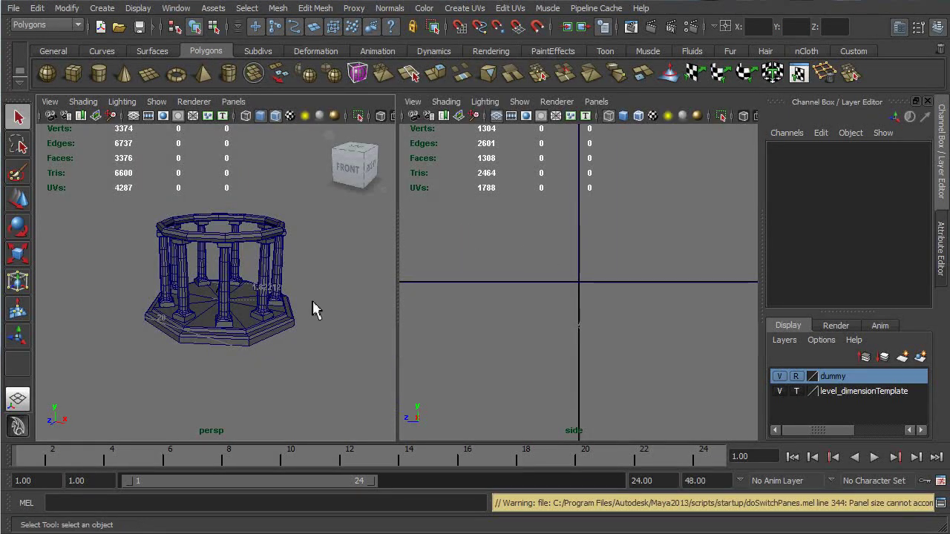
left_click_drag(314, 307, 304, 329, "alt")
scroll(290, 344, "up", 3)
middle_click_drag(304, 328, 310, 322, "alt")
Step: Create a new camera from Create > Cameras > Camera
left_click_drag(309, 322, 318, 329, "alt")
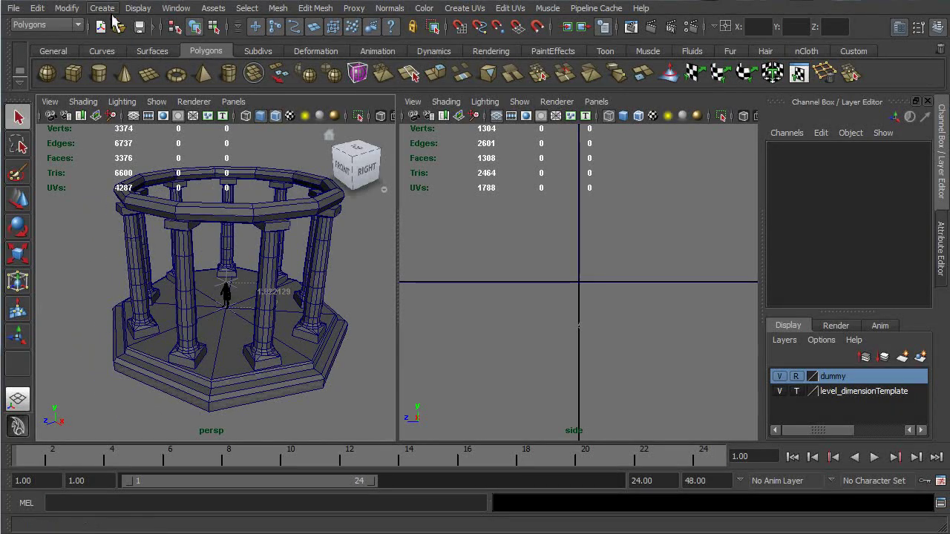
left_click(113, 16)
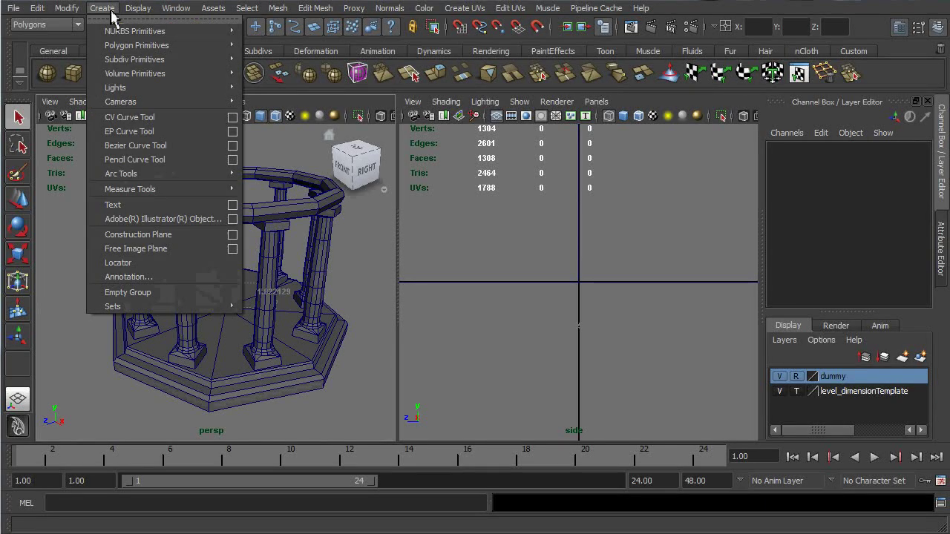
mouse_move(133, 103)
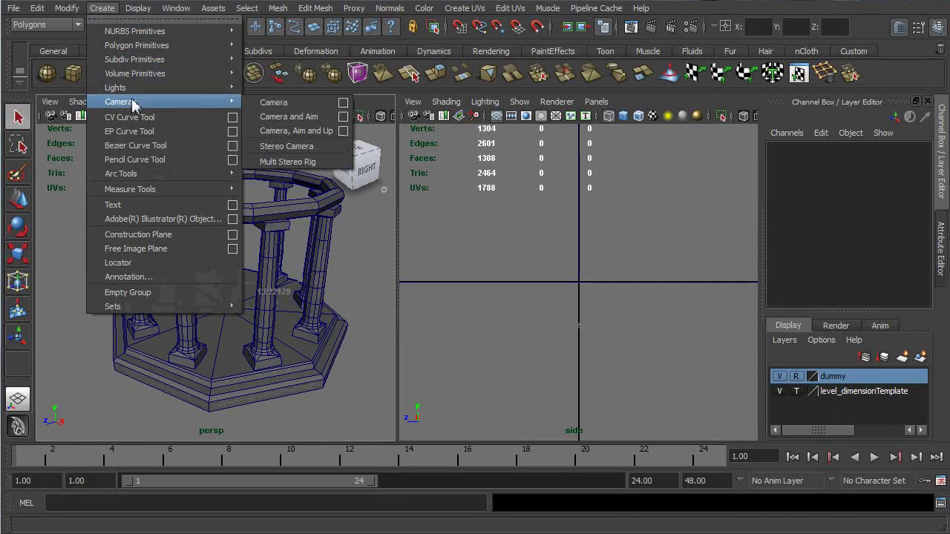
left_click(291, 108)
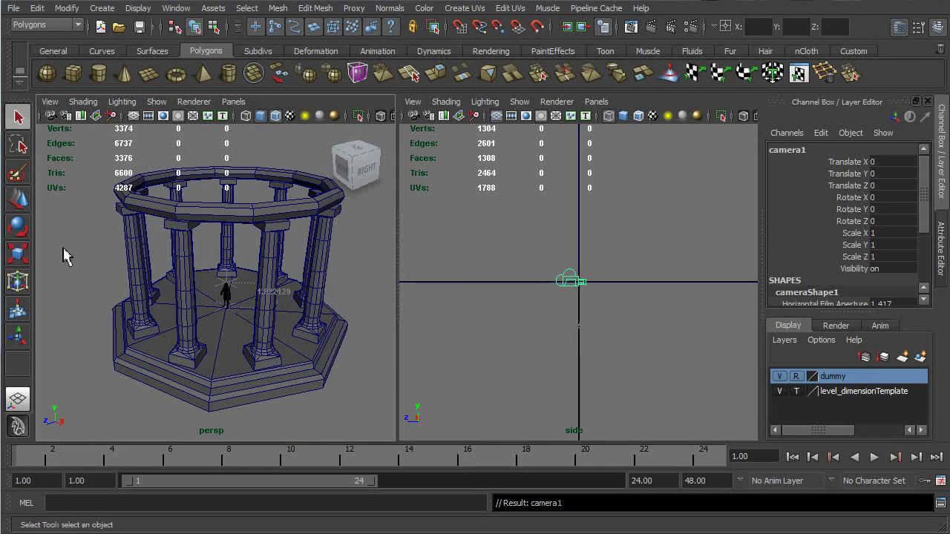
Step: Move the new camera back along Z to 12.077
left_click(21, 206)
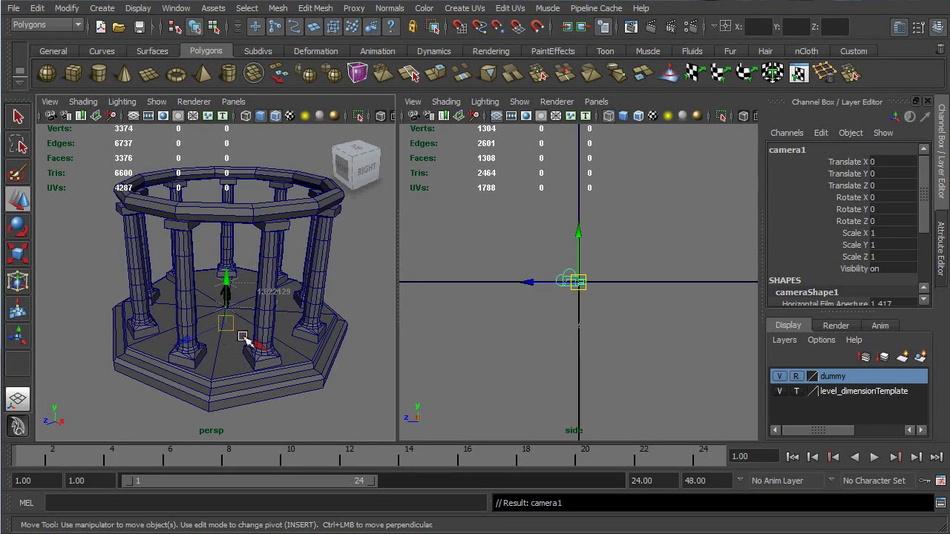
scroll(249, 343, "down", 5)
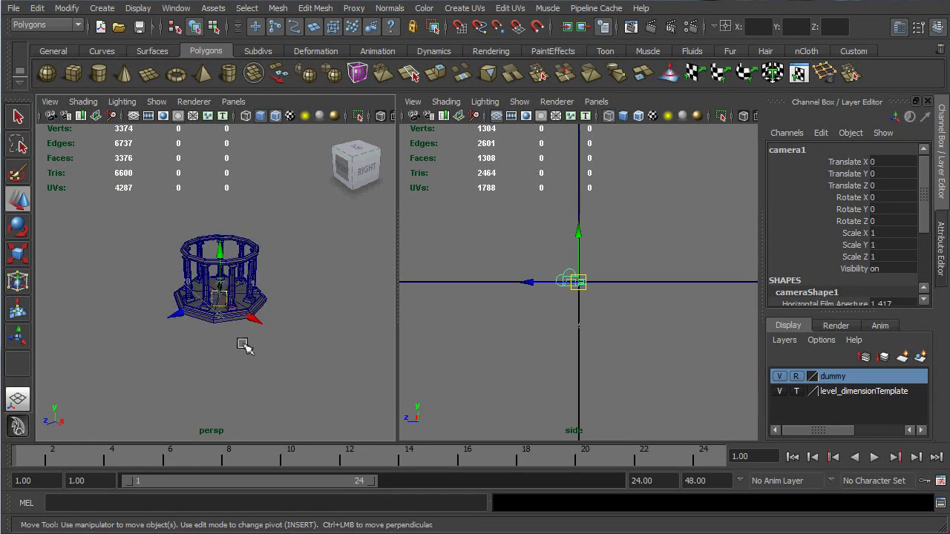
left_click_drag(178, 312, 96, 318)
scroll(235, 336, "up", 3)
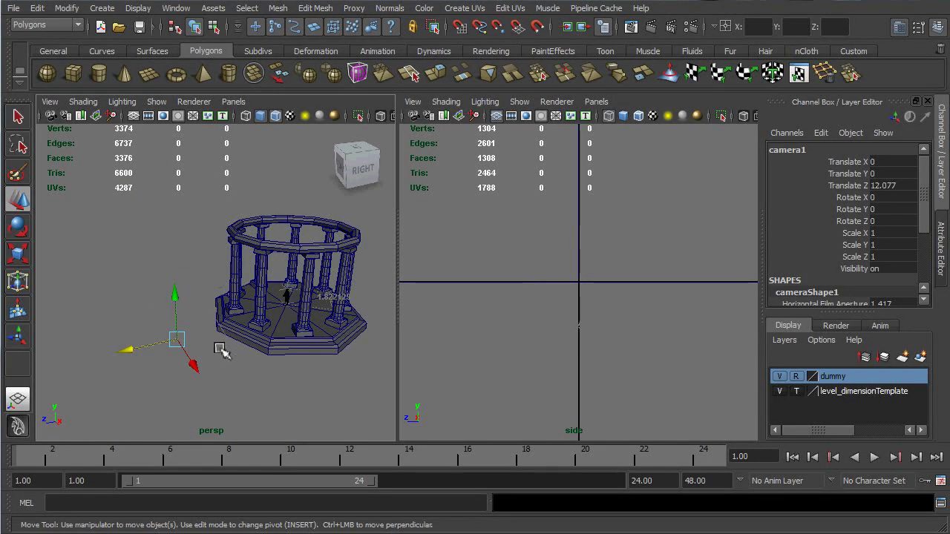
left_click_drag(222, 353, 214, 332, "alt")
scroll(213, 332, "up", 2)
scroll(251, 303, "up", 2)
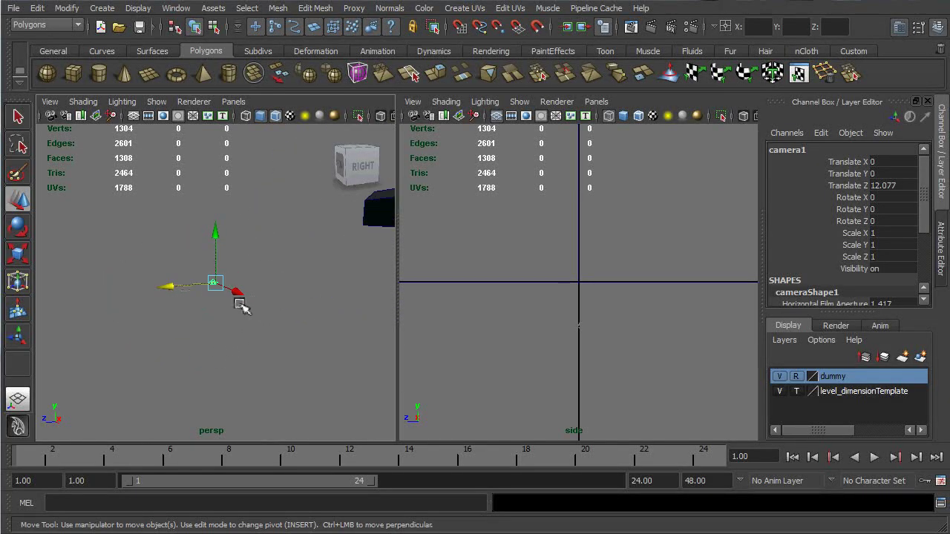
Step: Scale the camera up to about 125 and move it further along Z to 14.049
left_click(19, 254)
left_click_drag(214, 272, 264, 326)
key("w")
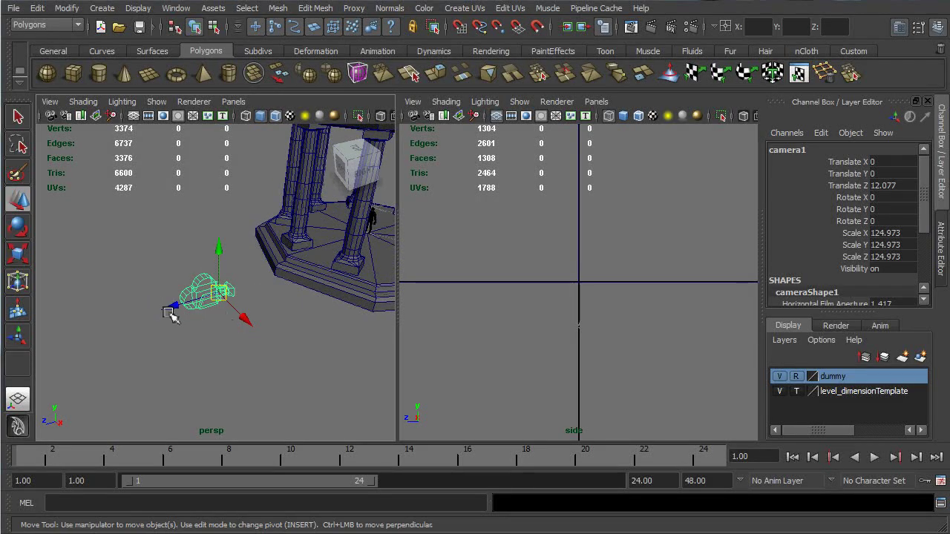
left_click_drag(167, 317, 236, 316)
Step: Rename camera1 to renderCam in the Channel Box
double_click(807, 149)
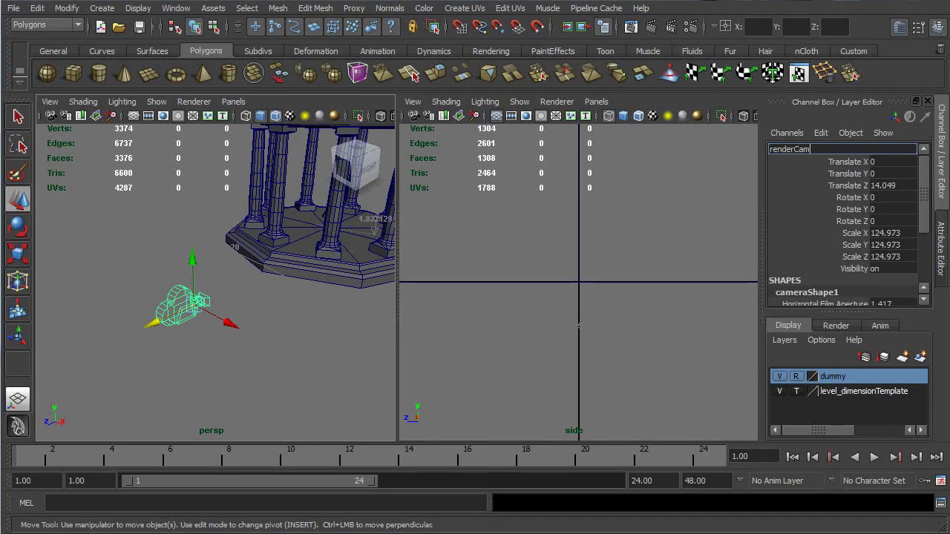
type("renderCam")
key("Return")
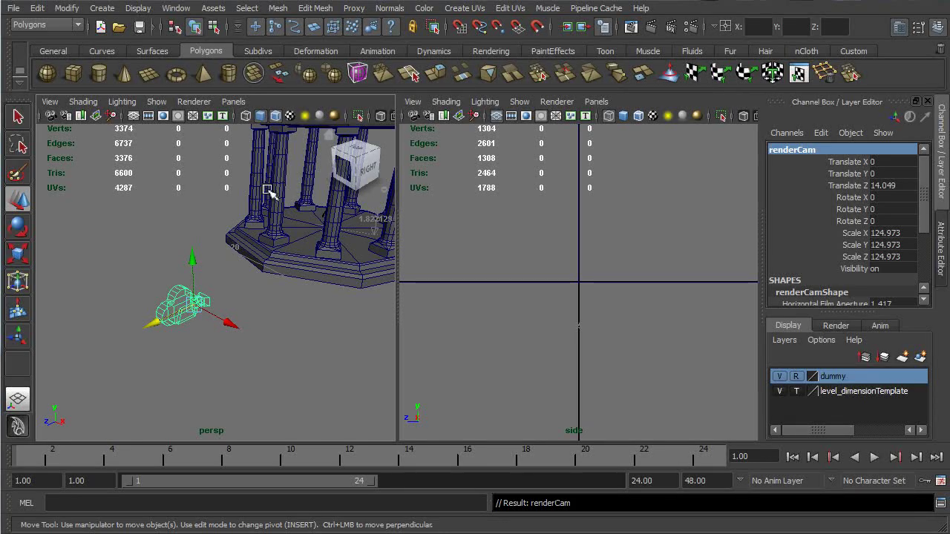
left_click_drag(312, 282, 277, 321, "alt")
scroll(275, 321, "up", 3)
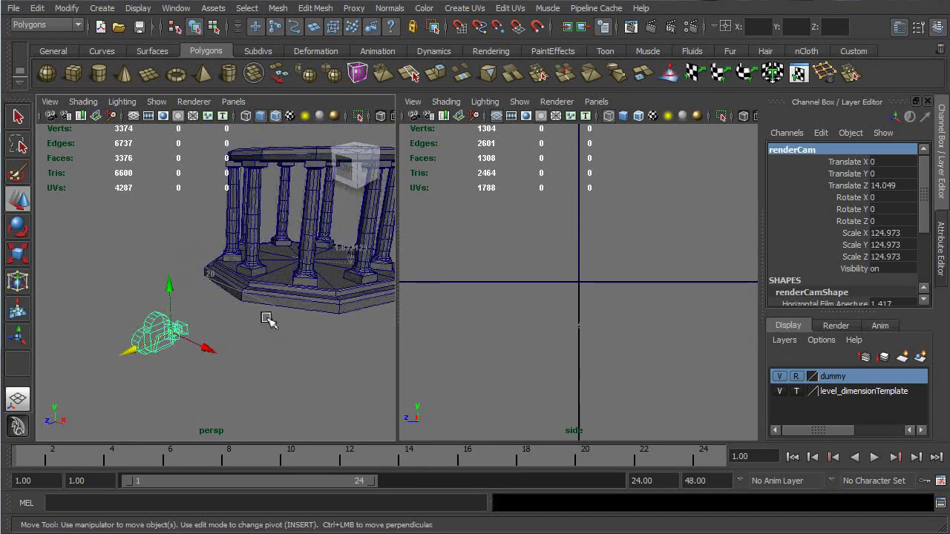
Step: Look through renderCam in the right pane and frame the temple ring with the figure centred
left_click(595, 101)
mouse_move(609, 118)
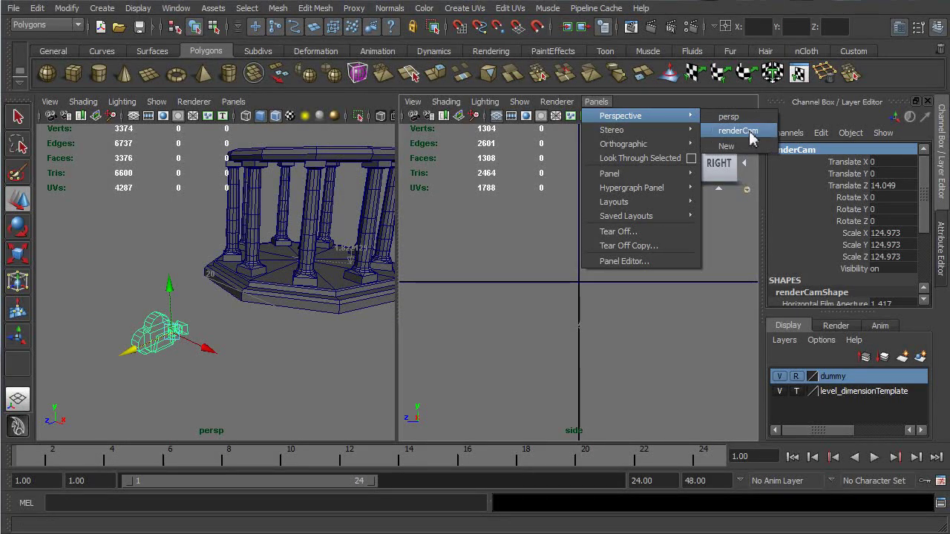
left_click(738, 131)
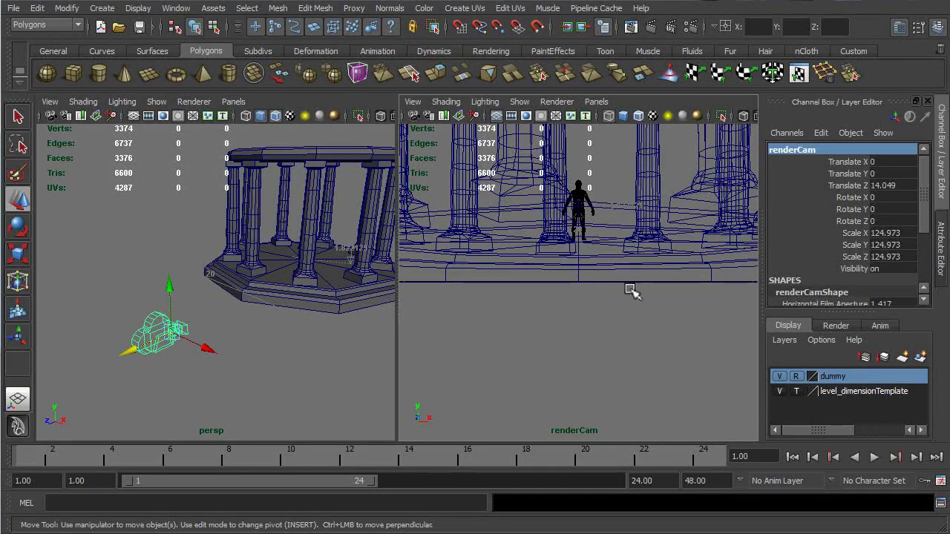
middle_click_drag(638, 275, 632, 408, "alt")
left_click_drag(632, 409, 585, 403, "alt")
middle_click_drag(585, 403, 634, 360, "alt")
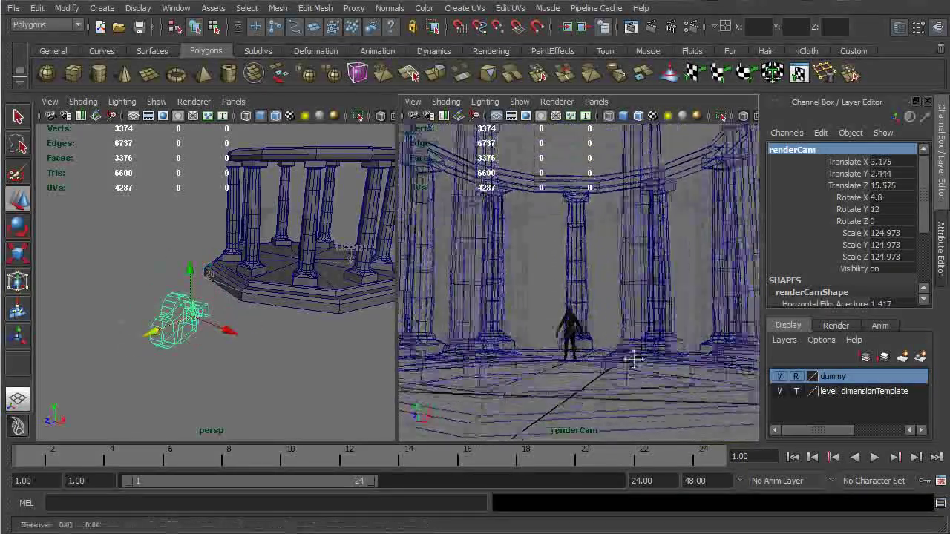
right_click_drag(634, 360, 634, 148, "alt")
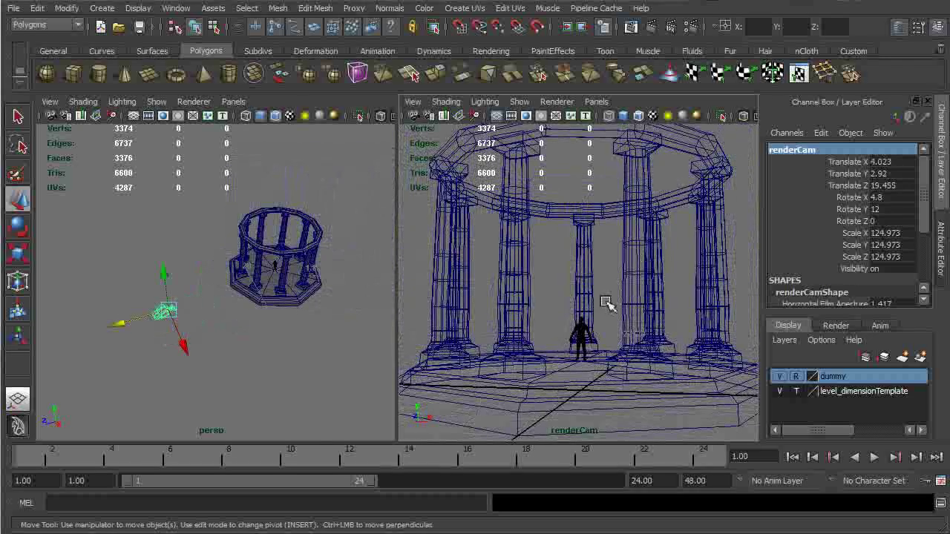
Step: Show the renderCam view smooth shaded with wireframe and refine its tilt
left_click(625, 117)
left_click(638, 115)
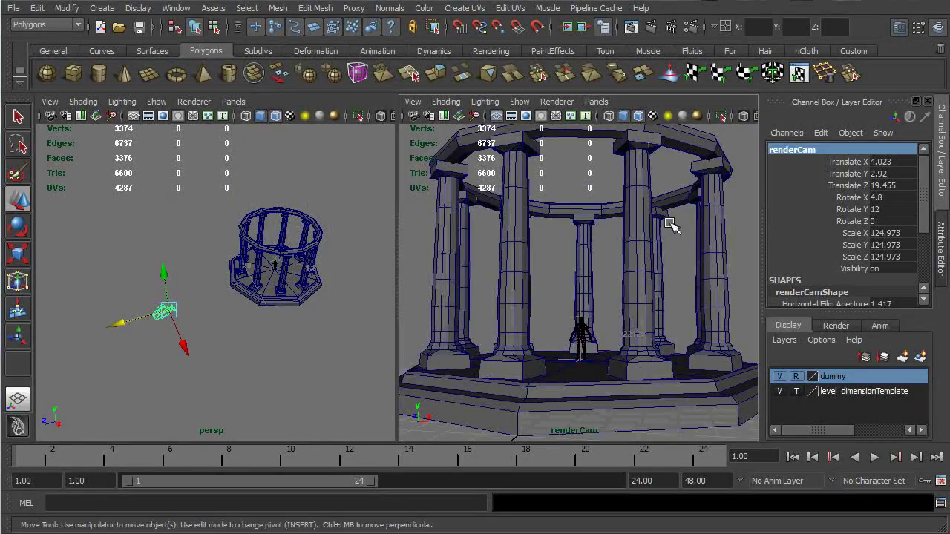
mouse_move(681, 306)
left_mouse_down("alt")
mouse_move(684, 254)
mouse_move(668, 319)
left_mouse_up("alt")
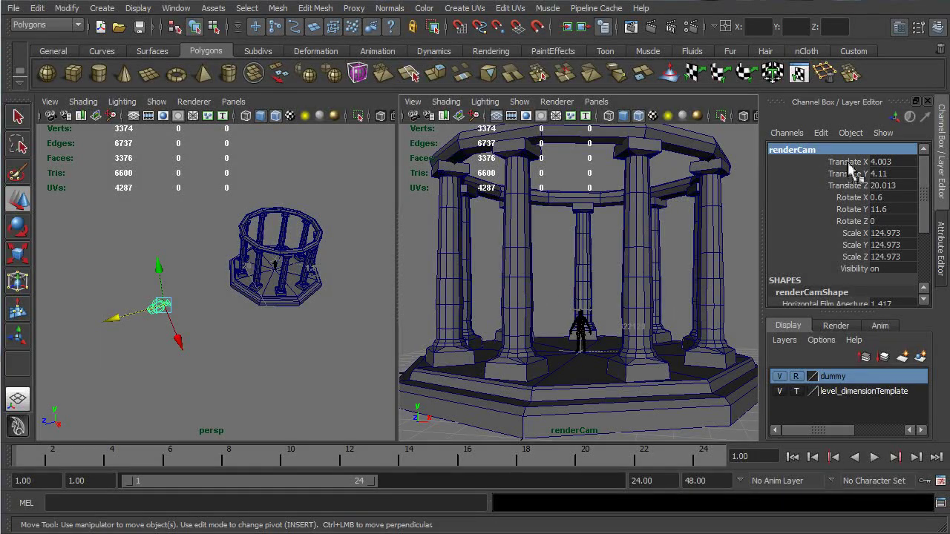
Step: Lock renderCam's Translate X through Scale Z channels and confirm its view no longer moves
left_click_drag(851, 169, 853, 261)
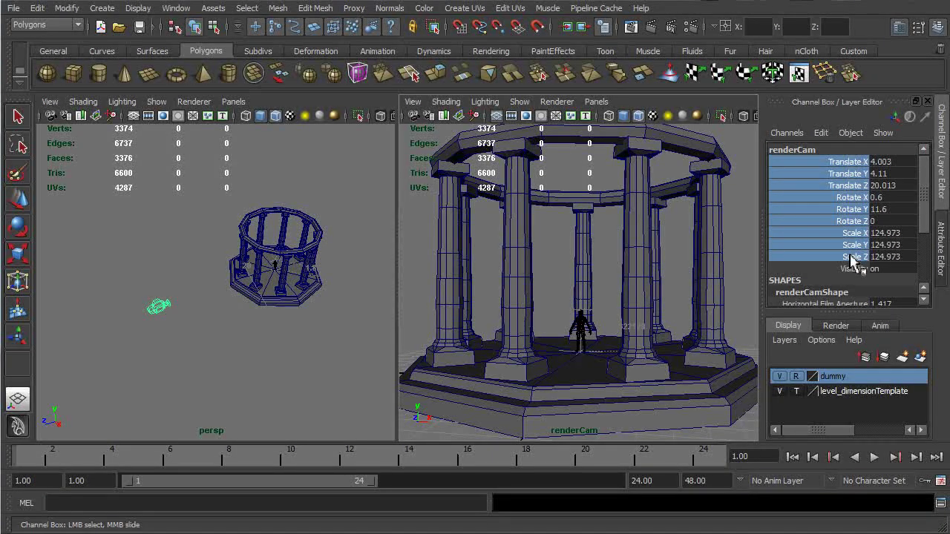
right_click(799, 168)
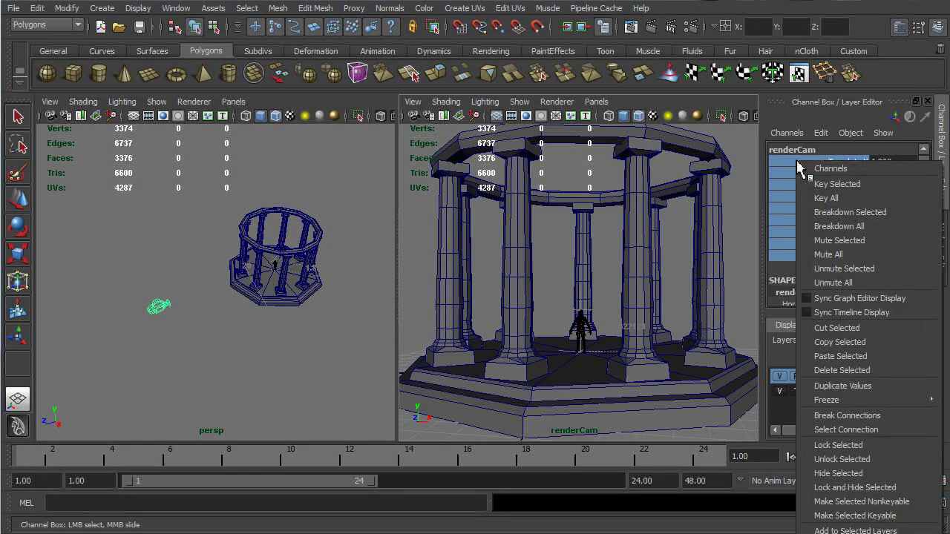
left_click(848, 445)
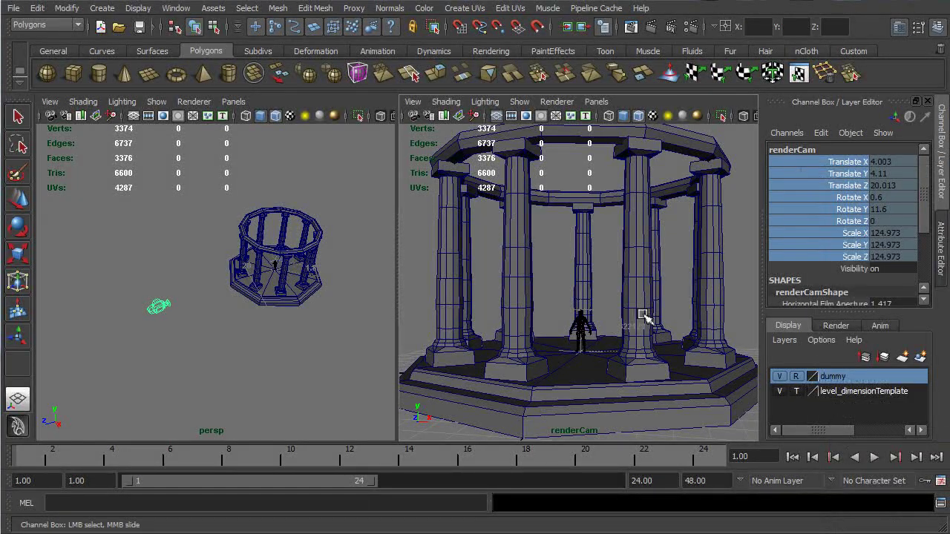
left_click_drag(634, 311, 602, 299, "alt")
key("w")
left_click(180, 343)
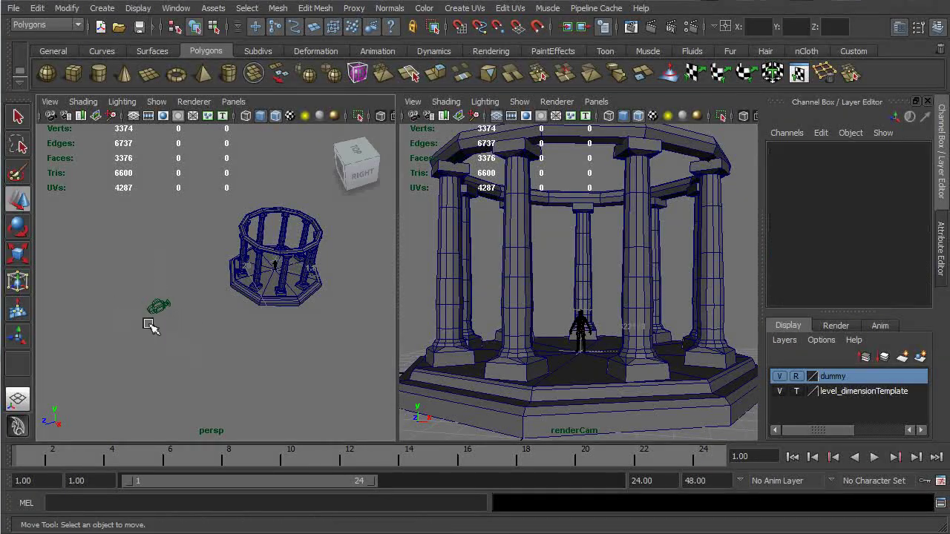
key("e")
key("ctrl+z")
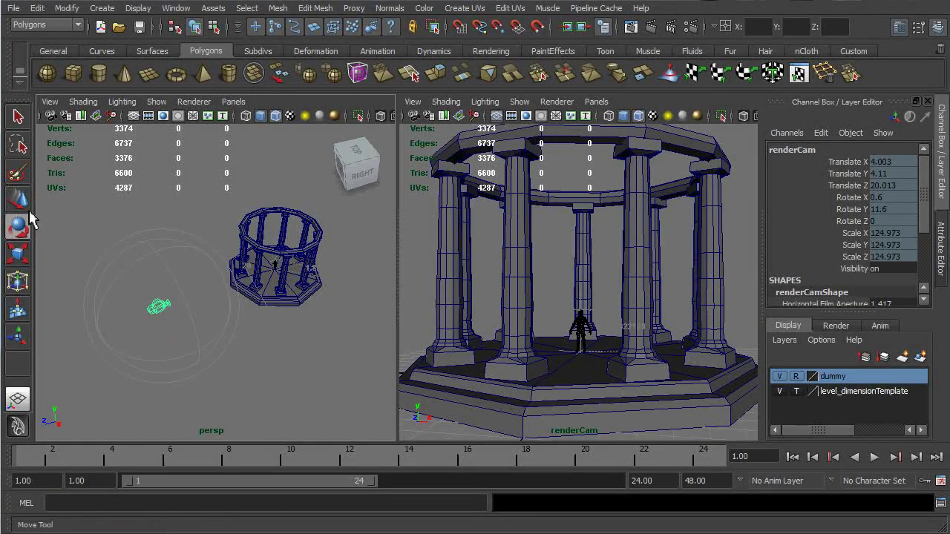
Step: Select the temple mesh, undo an accidental rotation, and reframe the view over the grid
key("w")
key("q")
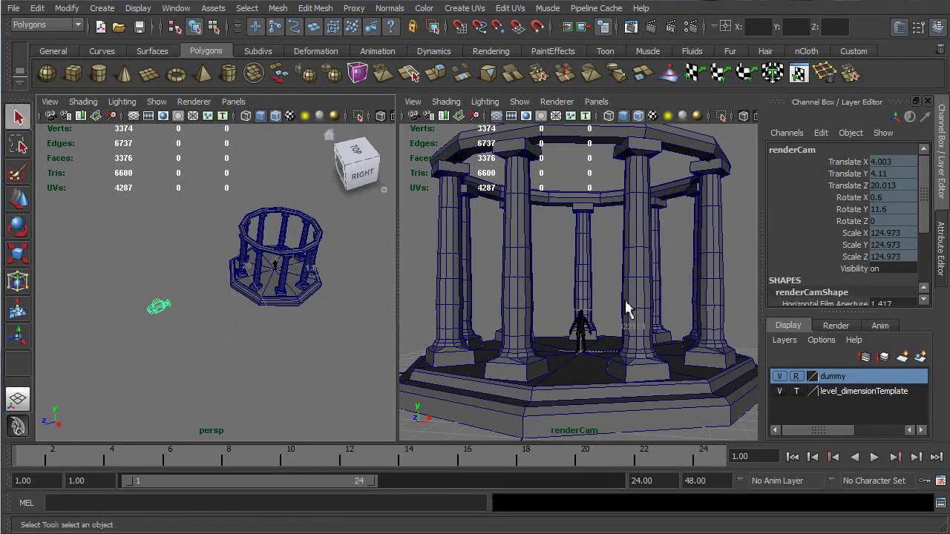
middle_click_drag(289, 236, 250, 237, "alt")
left_click(250, 238)
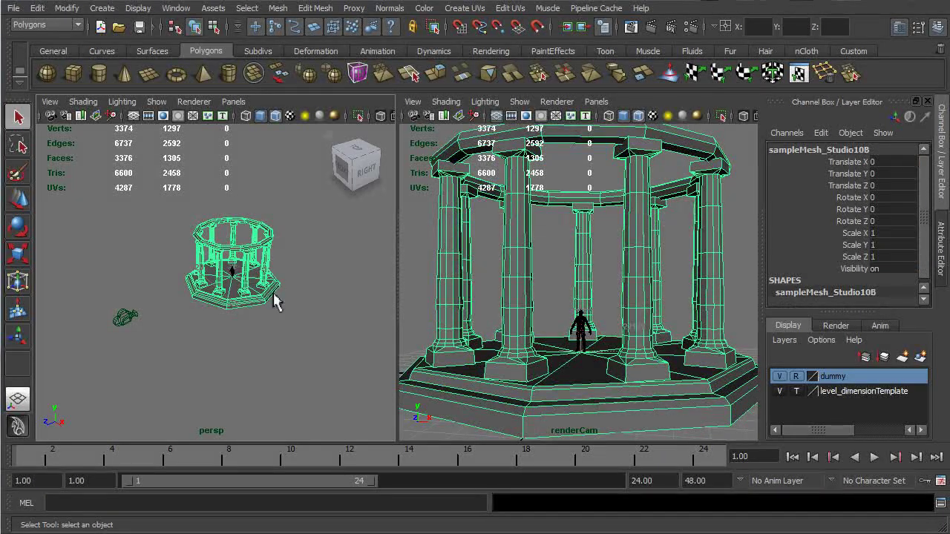
key("e")
scroll(253, 352, "up", 3)
mouse_move(220, 346)
left_mouse_down("alt")
mouse_move(227, 328)
mouse_move(281, 336)
mouse_move(165, 329)
mouse_move(223, 335)
left_mouse_up("alt")
key("ctrl+z")
key("q")
scroll(237, 282, "down", 3)
left_click_drag(238, 282, 260, 241, "alt")
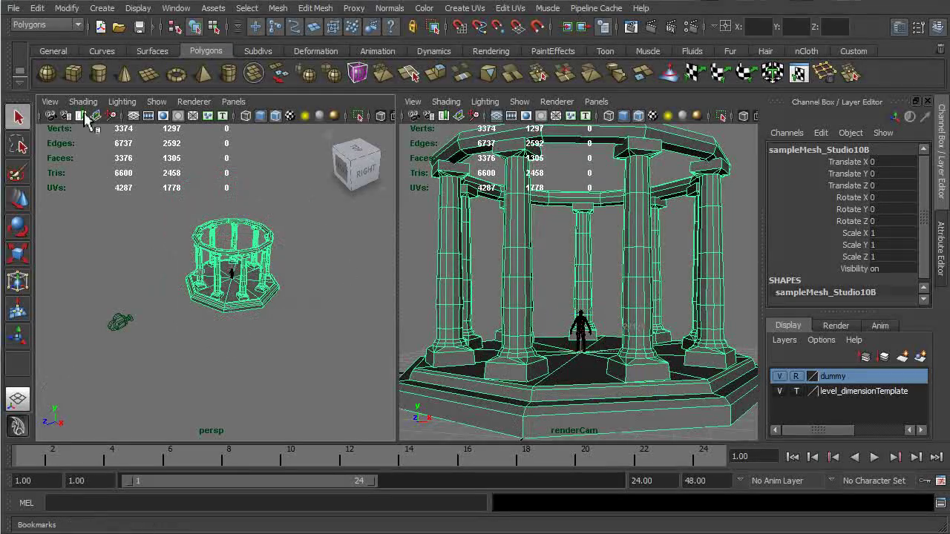
Step: Draw a NURBS circle on the grid beside the temple from the Curves shelf
left_click(102, 51)
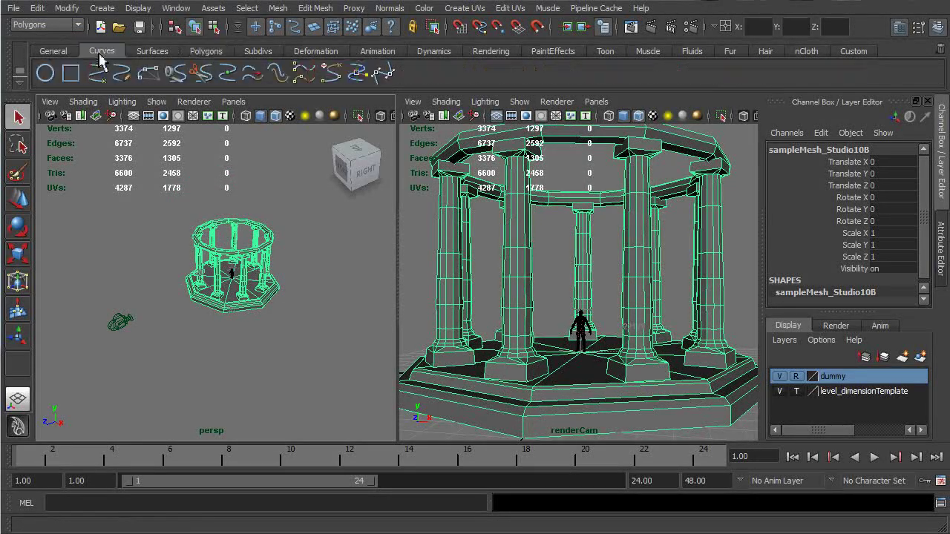
left_click(48, 76)
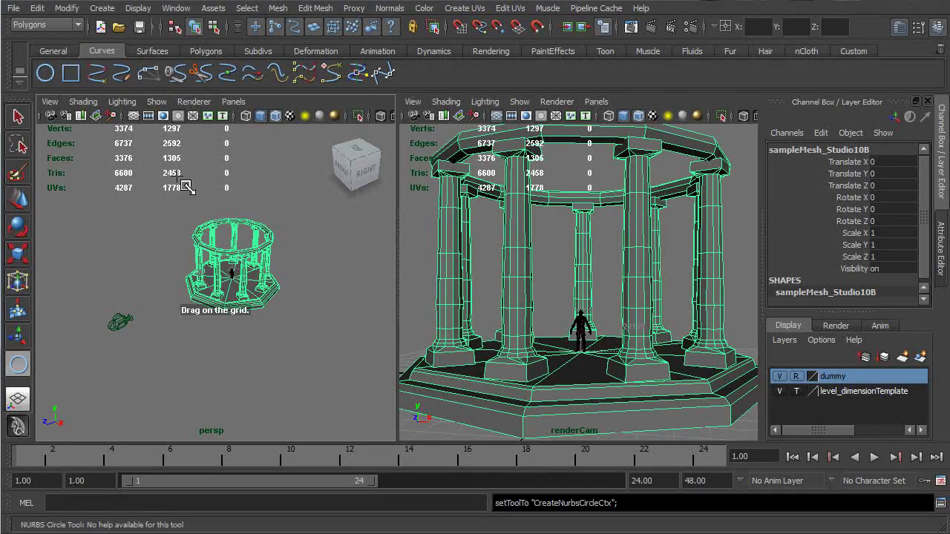
left_click_drag(276, 326, 238, 380)
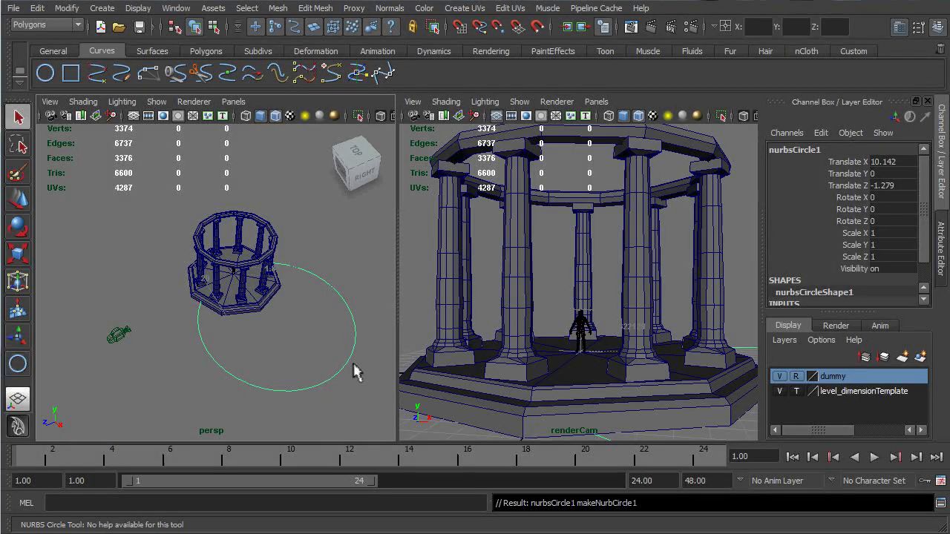
Step: Set the circle's Translate X, Y and Z to 0, centring it at the origin
left_click_drag(284, 356, 299, 324, "alt")
key("q")
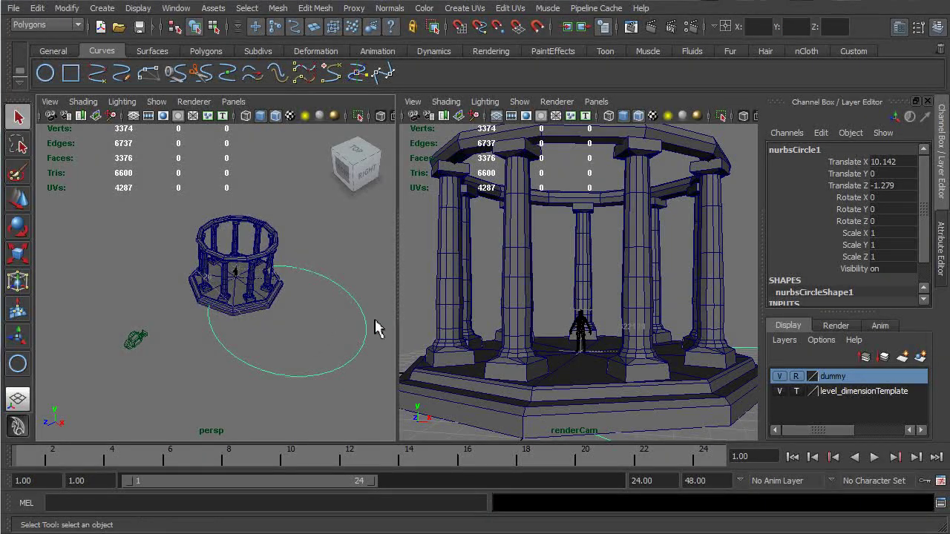
left_click_drag(897, 167, 899, 189)
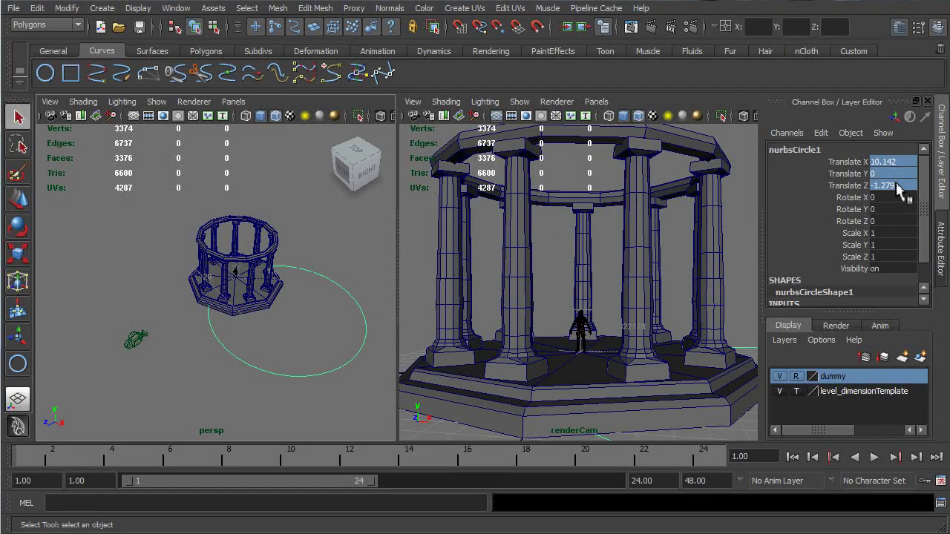
type("0")
key("Return")
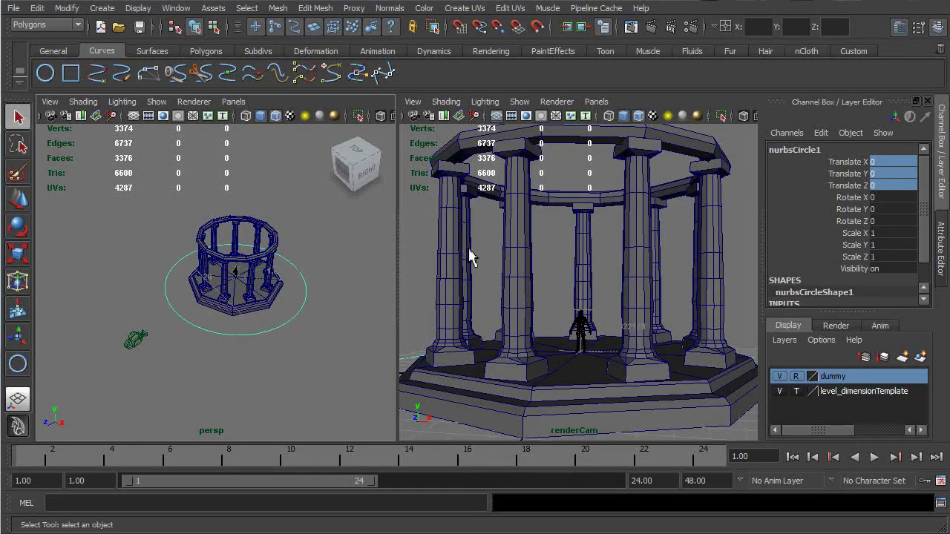
left_click_drag(305, 285, 278, 265, "alt")
Step: Rename nurbsCircle1 to turntableCurve and select the temple mesh
left_click(844, 150)
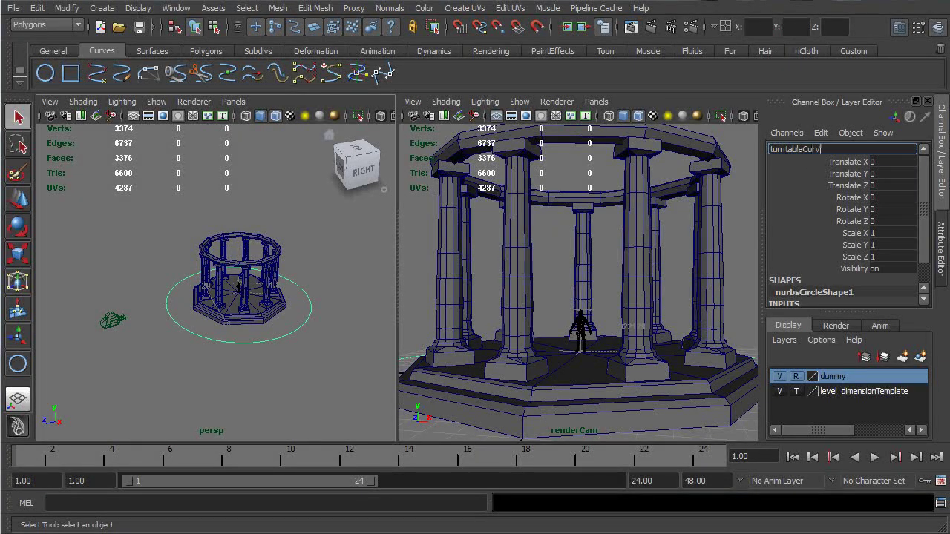
key("Return")
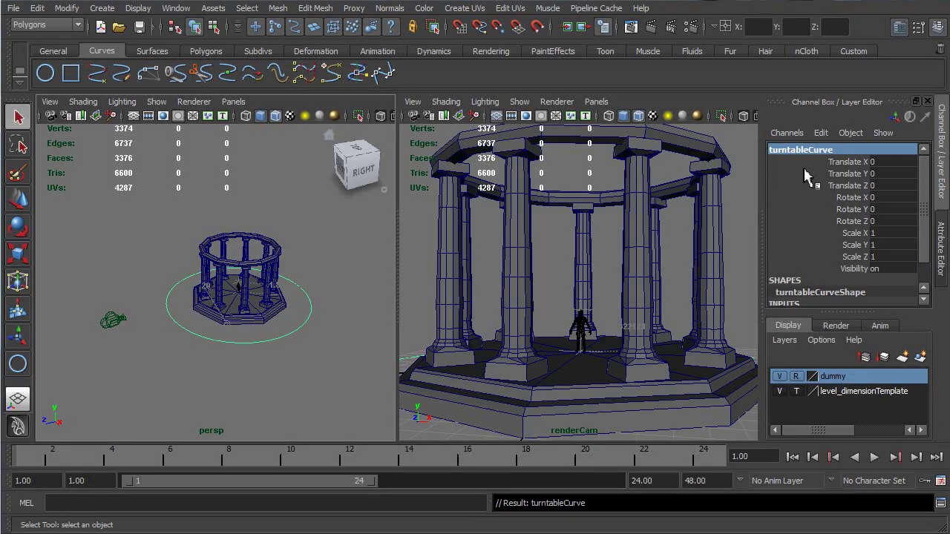
scroll(271, 333, "up", 5)
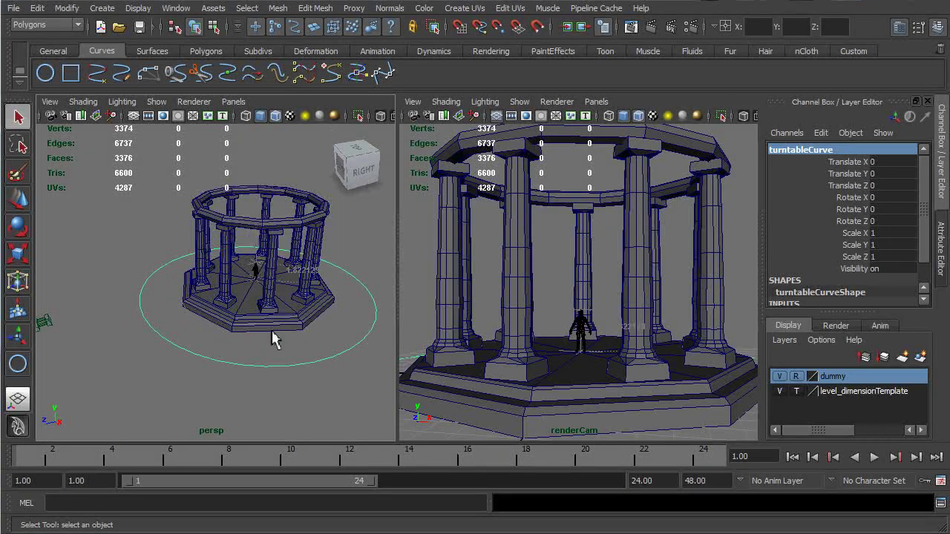
left_click(271, 339)
left_click_drag(275, 329, 310, 338, "alt")
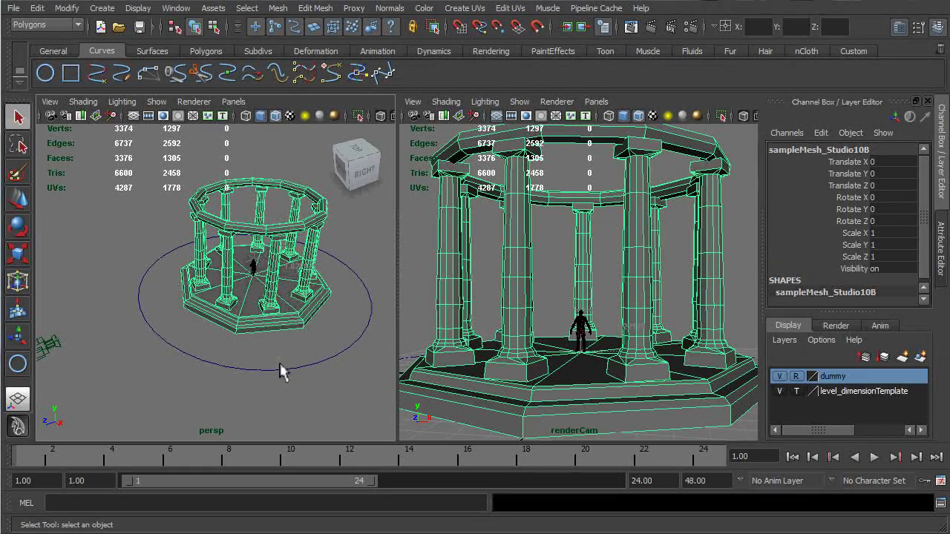
Step: Parent the temple mesh under turntableCurve with Edit > Parent
left_click(307, 363)
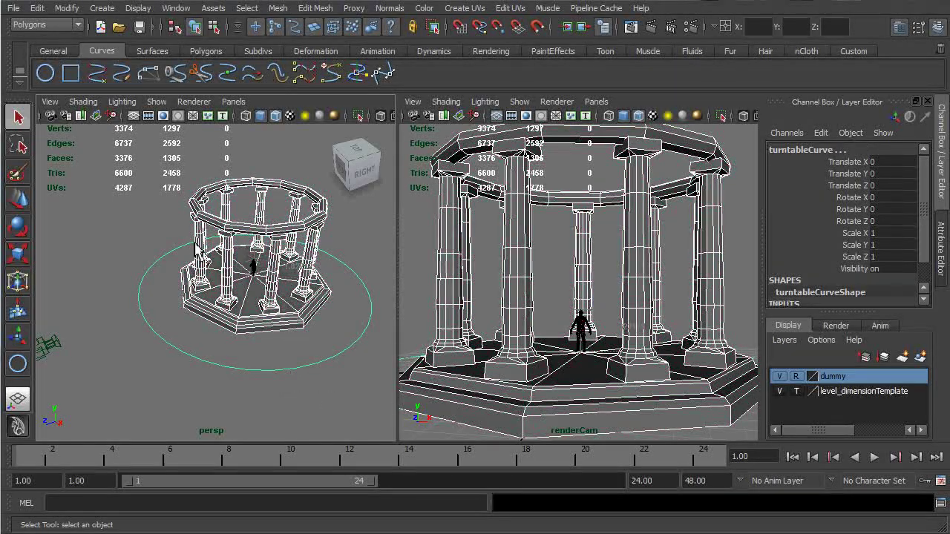
left_click(37, 9)
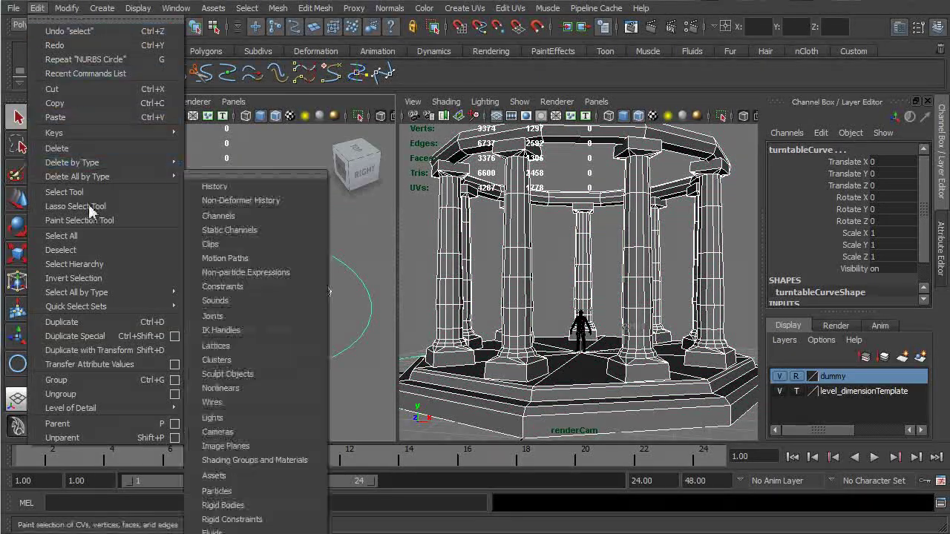
left_click(111, 427)
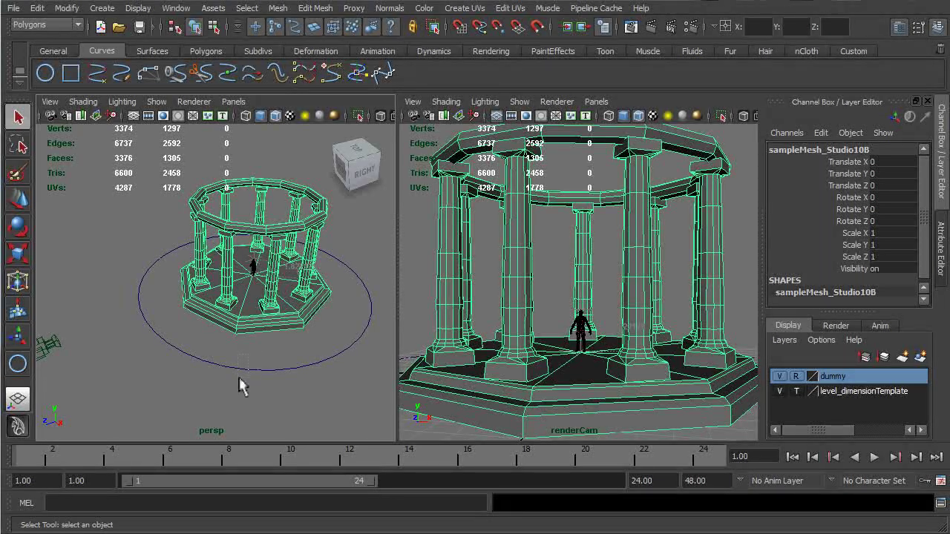
Step: Test that moving and rotating turntableCurve carries the temple, then undo the tests
key("Up")
left_click(246, 373)
left_click(239, 371)
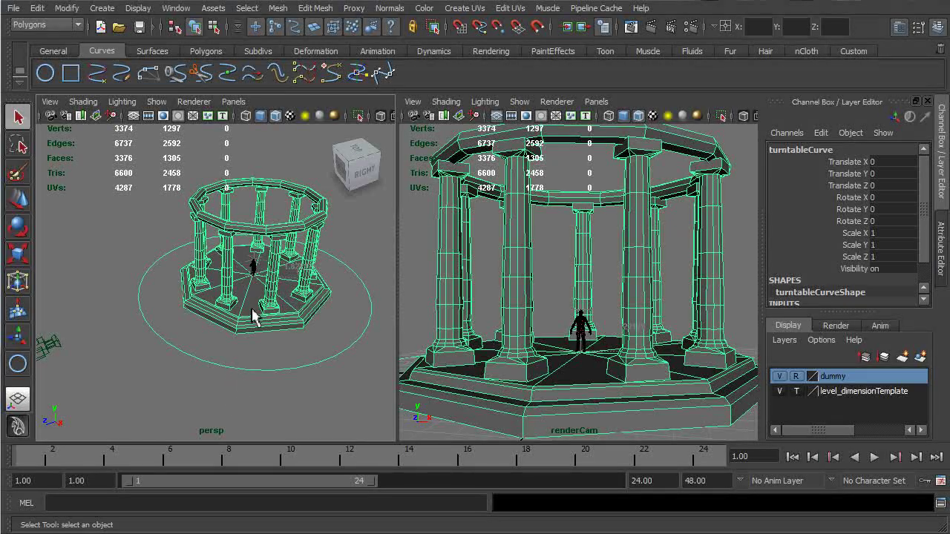
key("w")
left_click_drag(228, 304, 254, 378)
key("ctrl+z")
key("e")
key("z")
key("q")
scroll(245, 356, "down", 3)
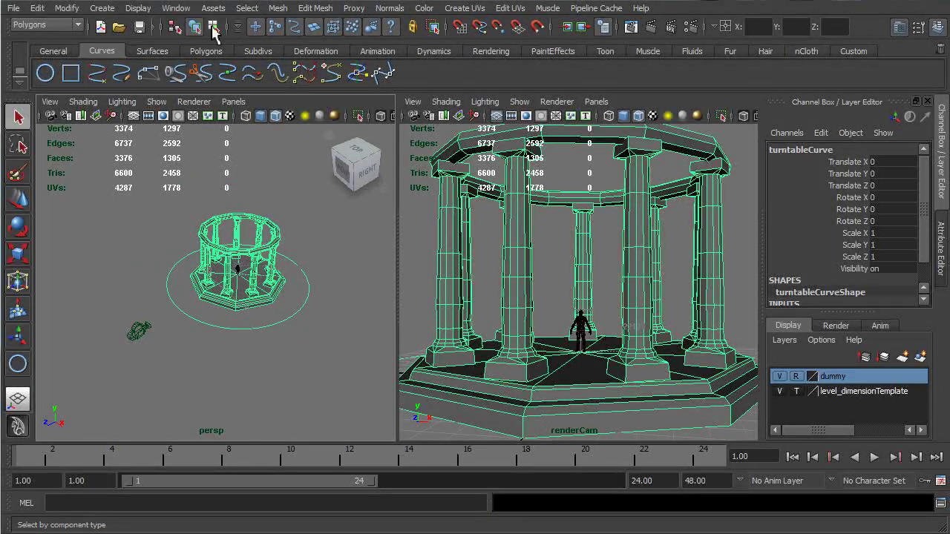
Step: Set the working time unit to PAL (25 fps) in Preferences and save
left_click(176, 7)
mouse_move(239, 92)
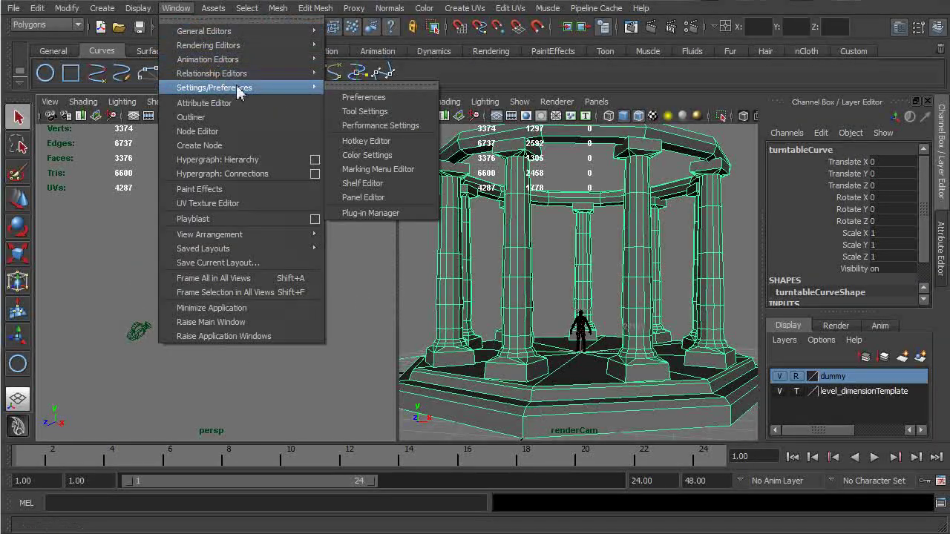
left_click(363, 97)
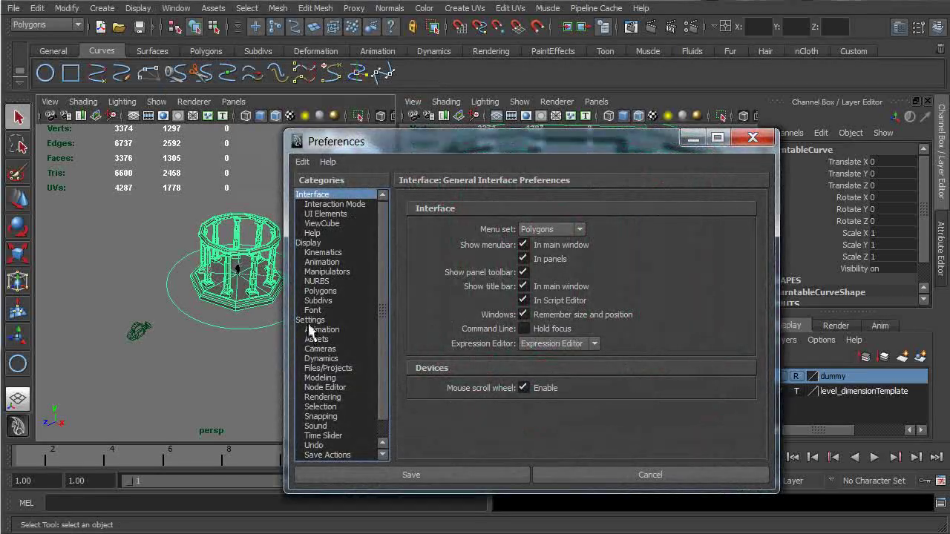
left_click(311, 319)
left_click_drag(524, 144, 544, 75)
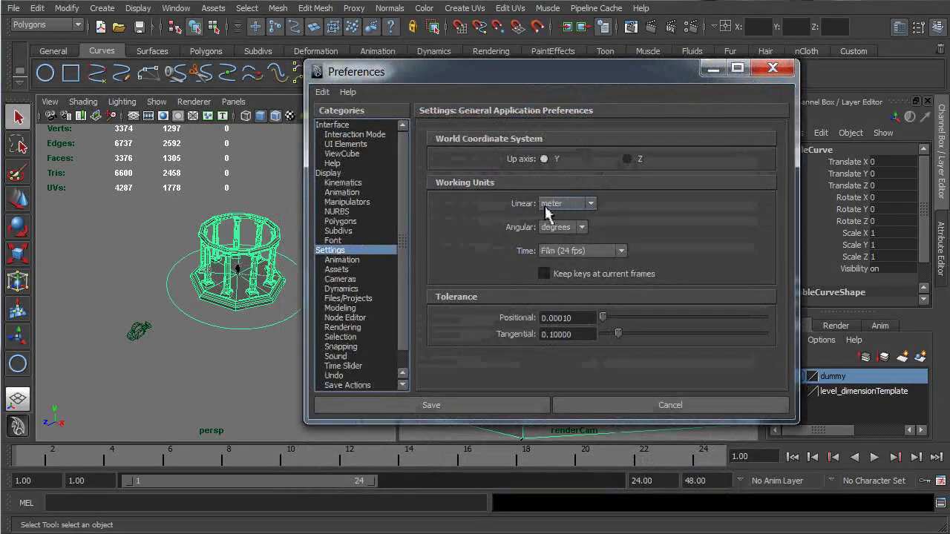
left_click(621, 252)
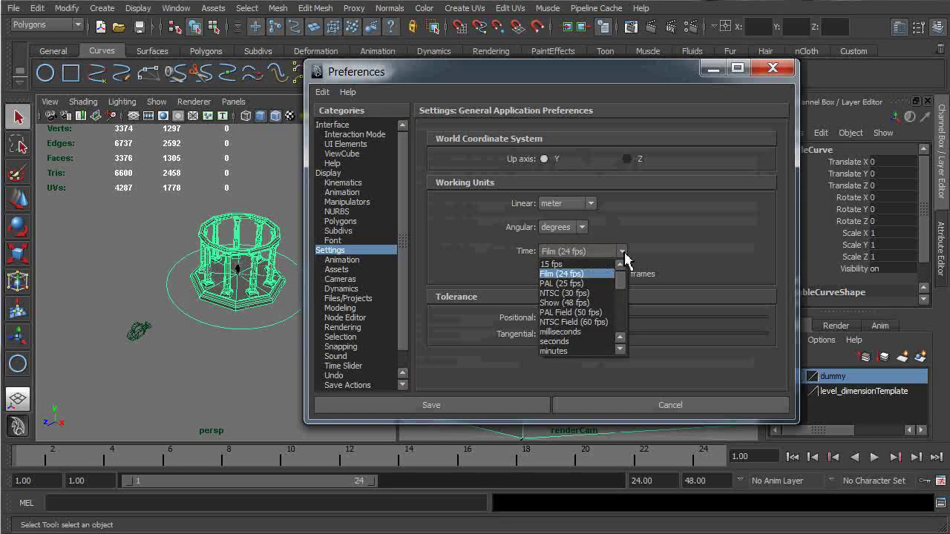
left_click(601, 284)
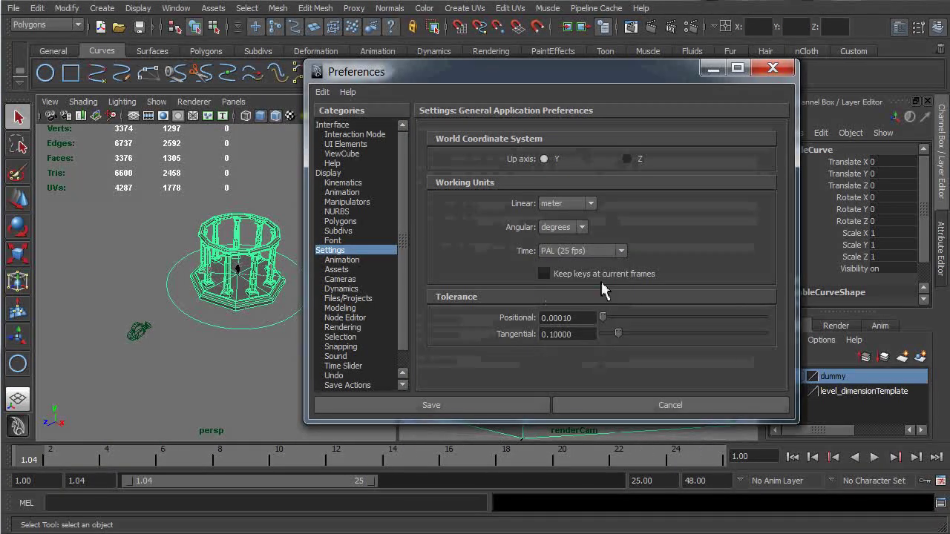
left_click(509, 408)
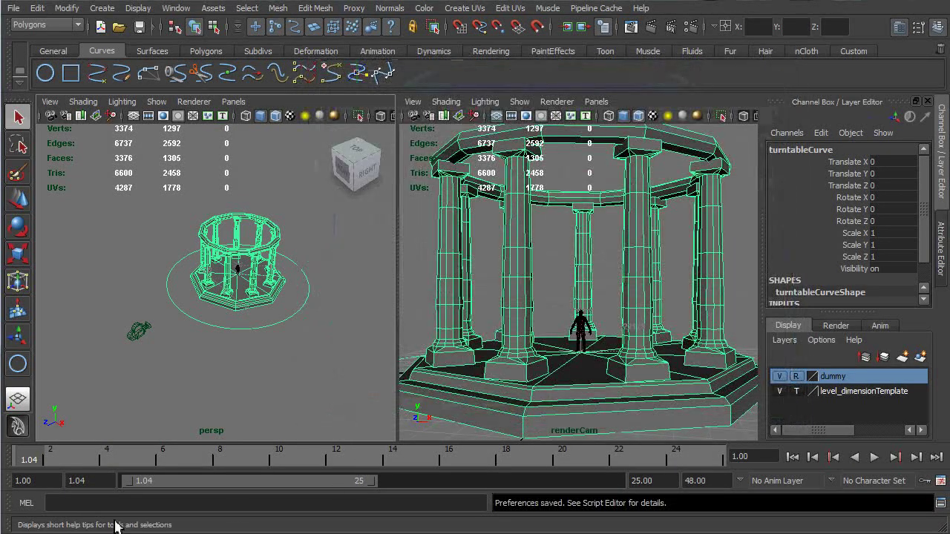
Step: Set the Range Slider's playback start to frame 1 and end time to frame 300
left_click(103, 481)
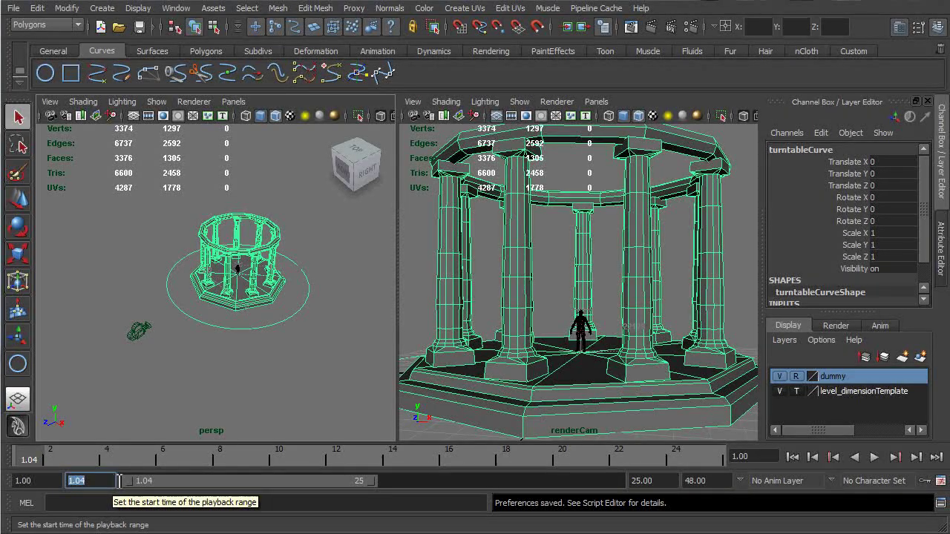
type("1")
key("Return")
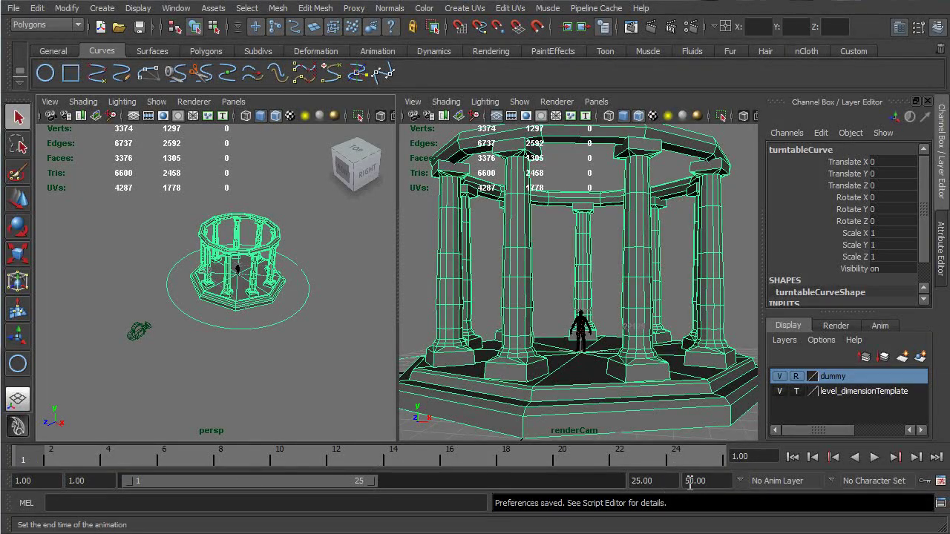
double_click(656, 481)
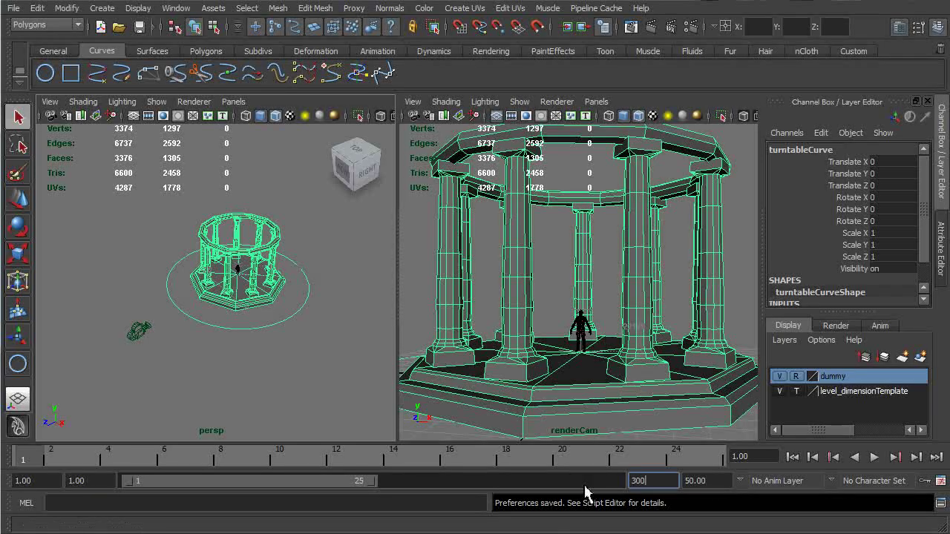
type("300")
key("Return")
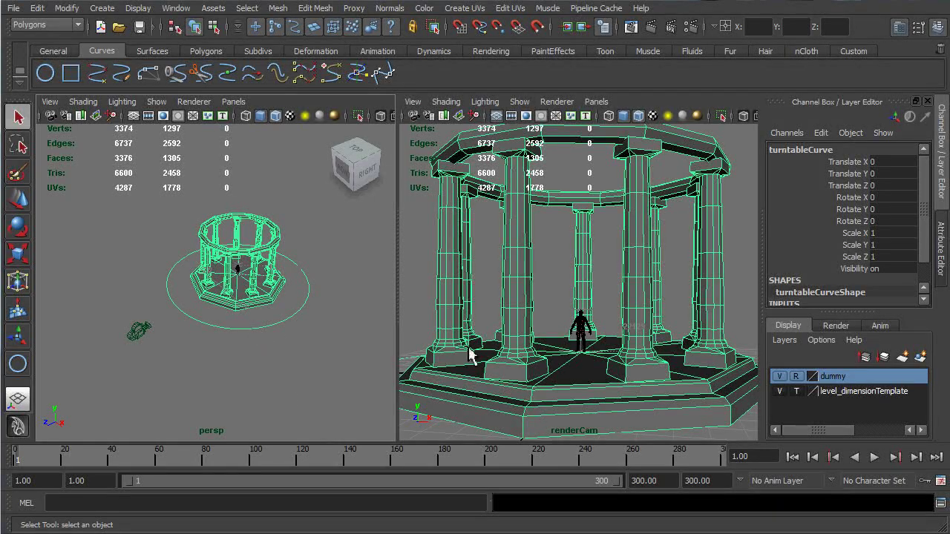
Step: Key turntableCurve's Rotate Y channel at frame 1
left_click(853, 211)
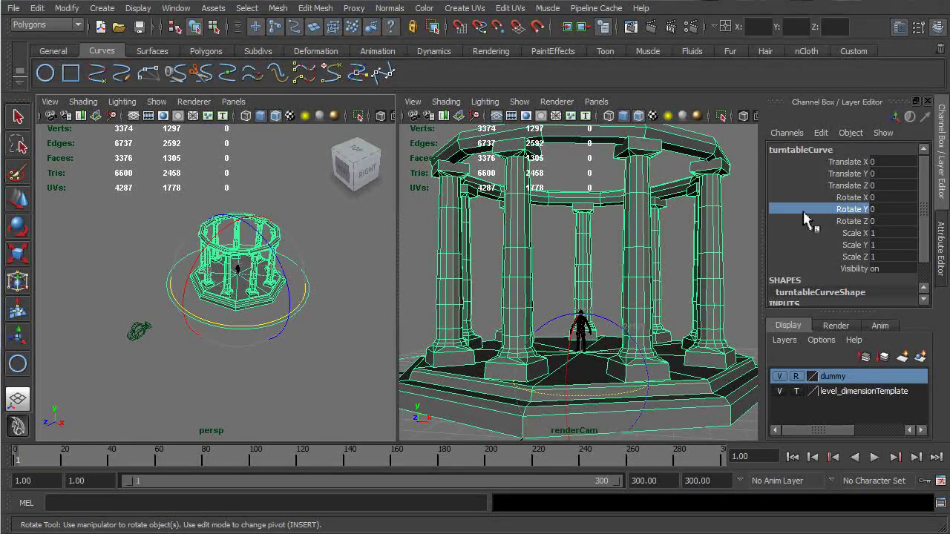
right_click(785, 218)
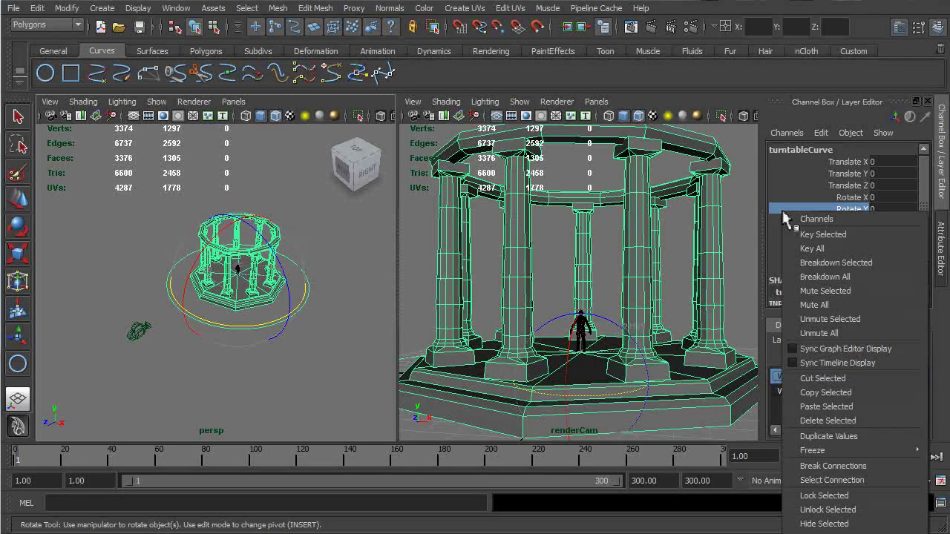
left_click(822, 234)
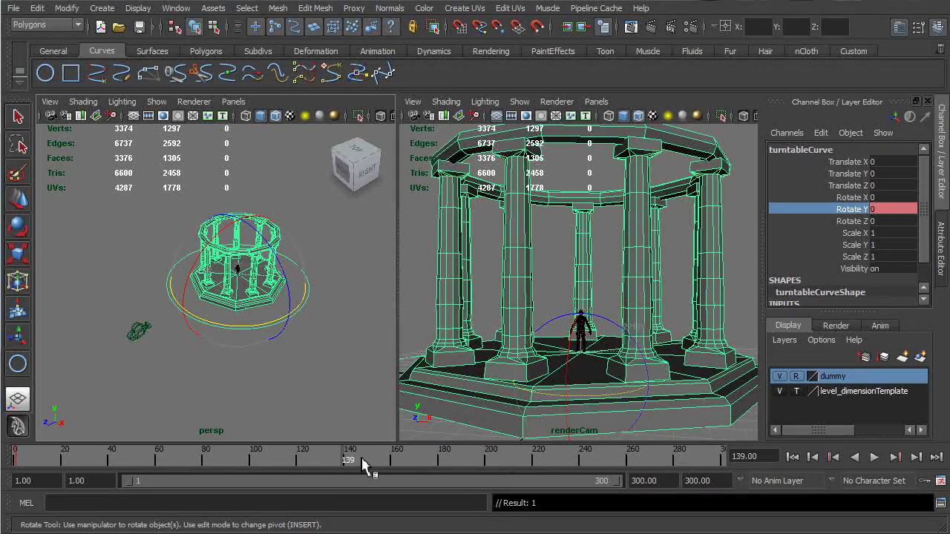
Step: Move the current time to frame 300 and key Rotate Y there
key("alt+v")
left_click_drag(443, 461, 716, 466)
key("alt+v")
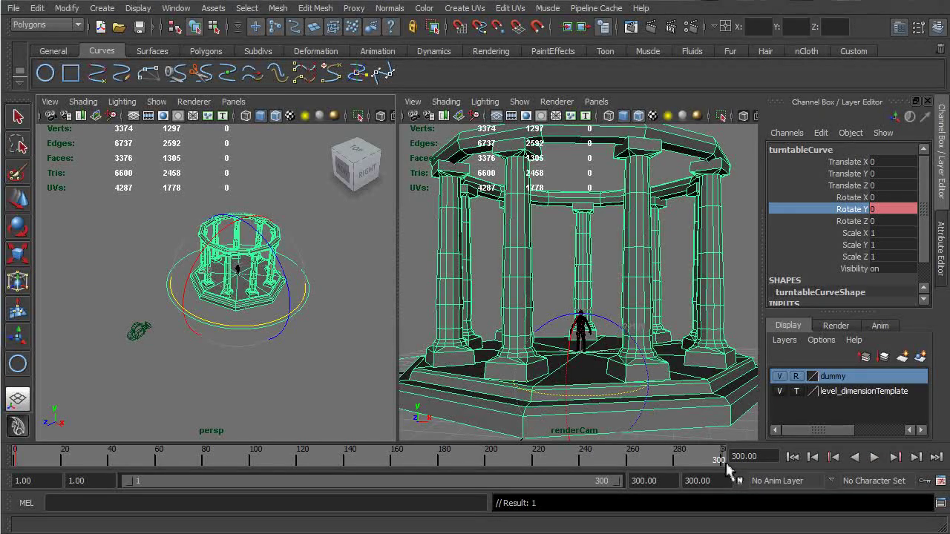
right_click(830, 214)
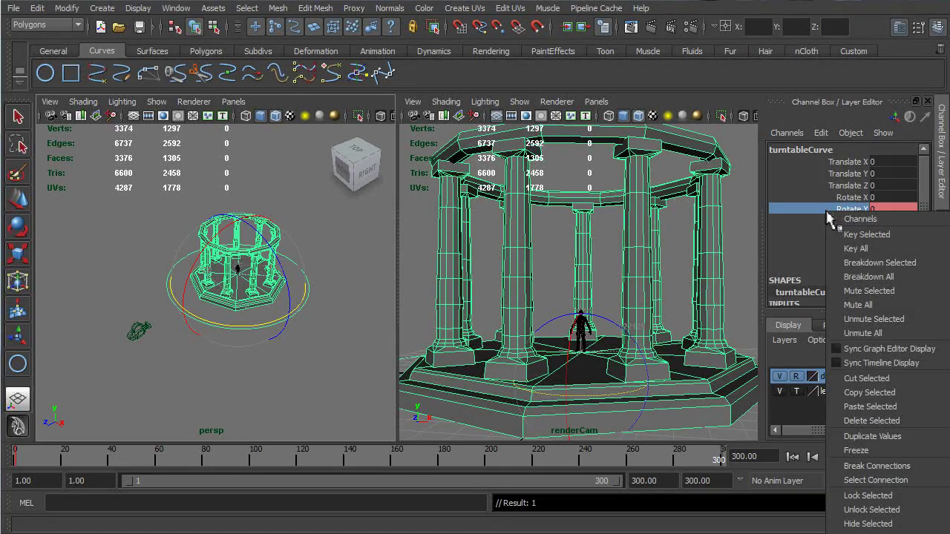
left_click(845, 234)
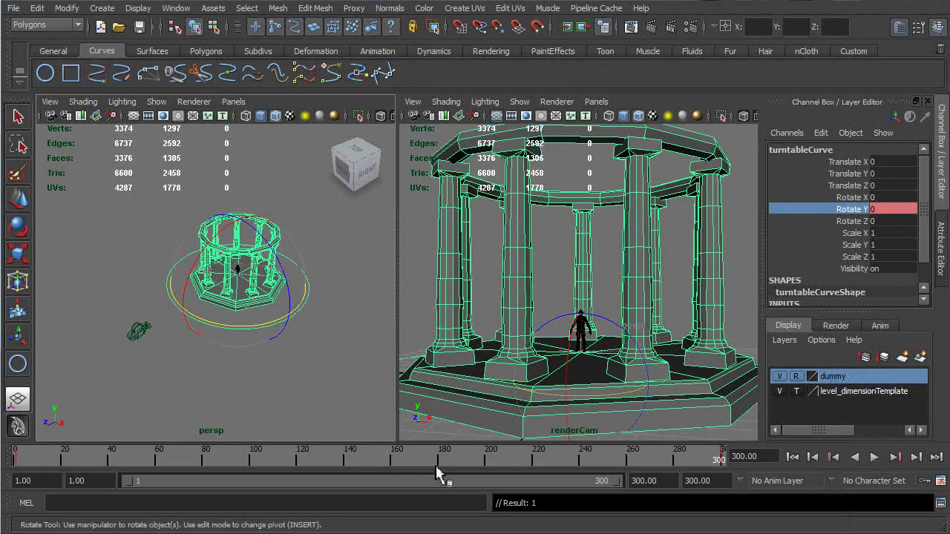
Step: At frame 150, set turntableCurve's Rotate Y to 75 and key it
mouse_move(408, 466)
left_mouse_down()
mouse_move(415, 468)
mouse_move(369, 461)
left_mouse_up()
scroll(252, 379, "up", 5)
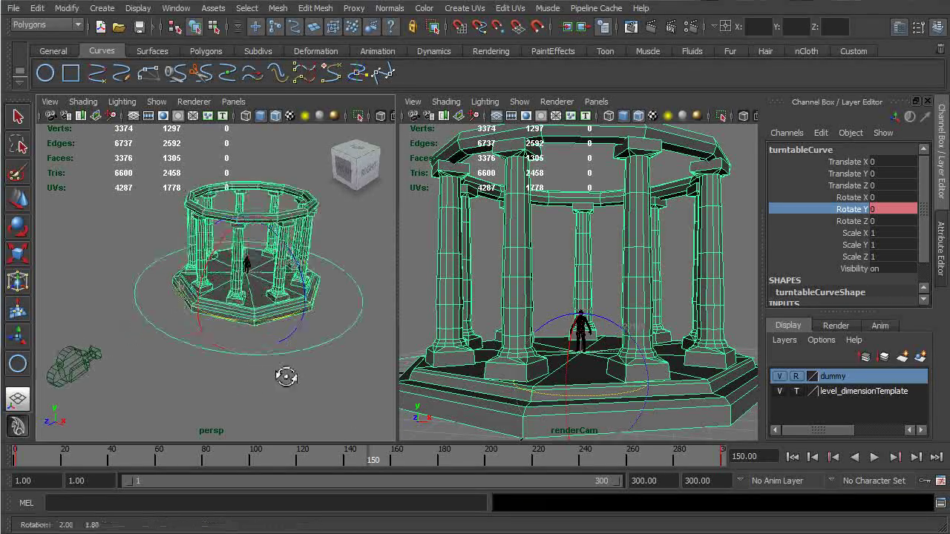
left_click_drag(226, 329, 285, 248)
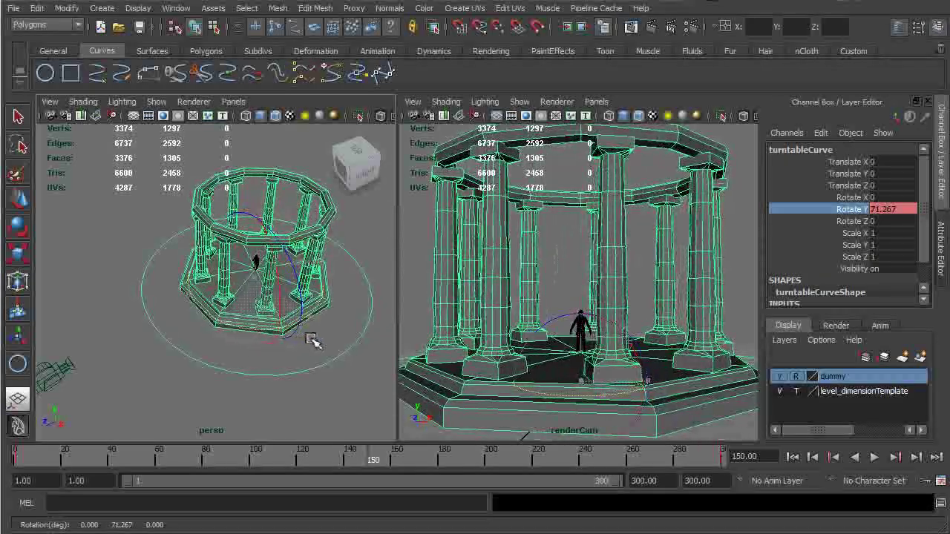
double_click(904, 211)
type("75")
key("Return")
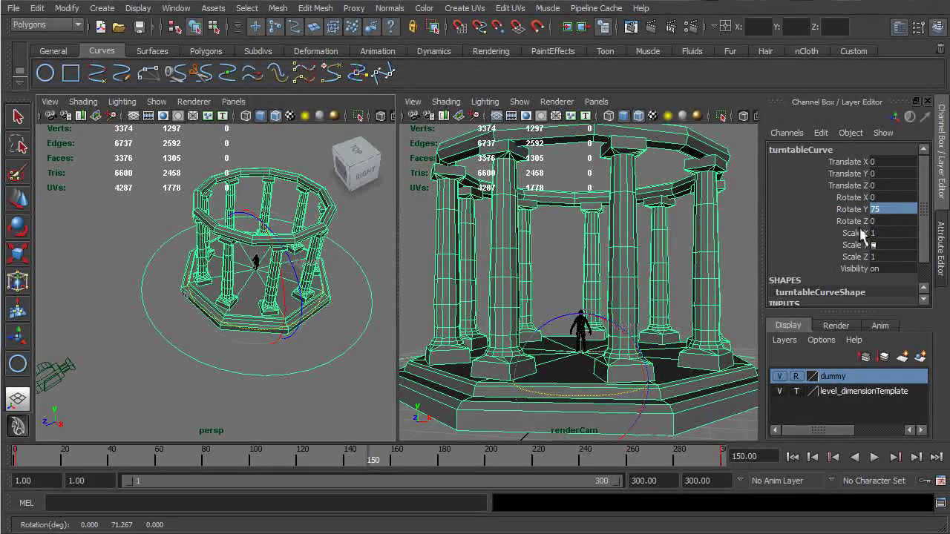
left_click(848, 211)
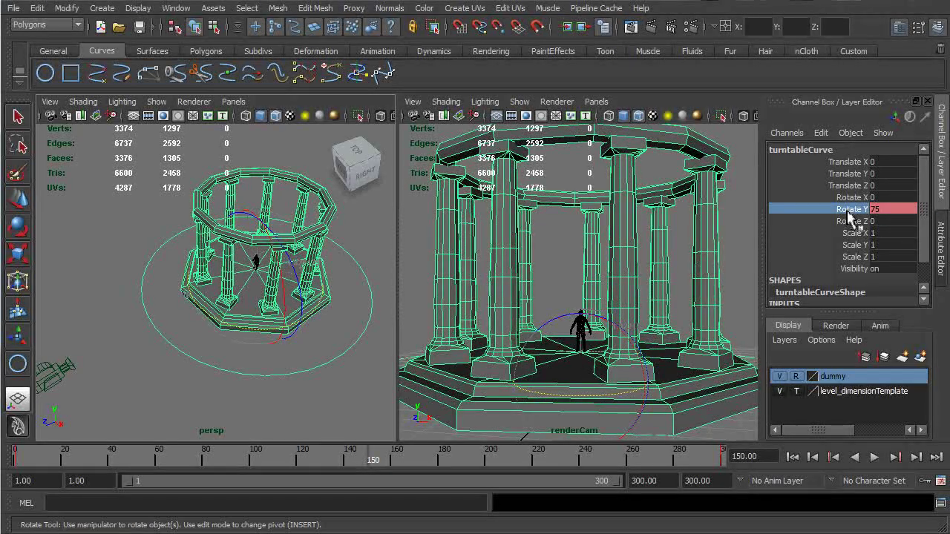
right_click(846, 210)
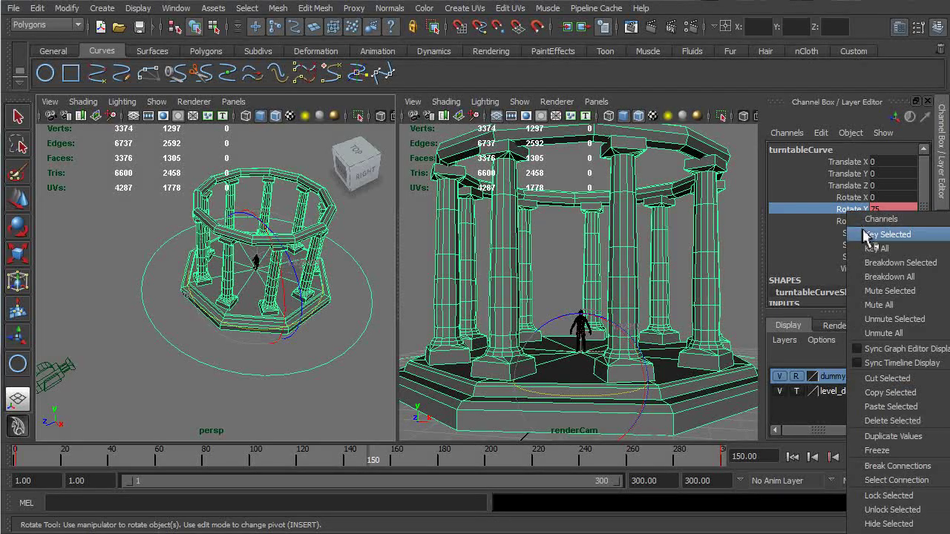
left_click(867, 236)
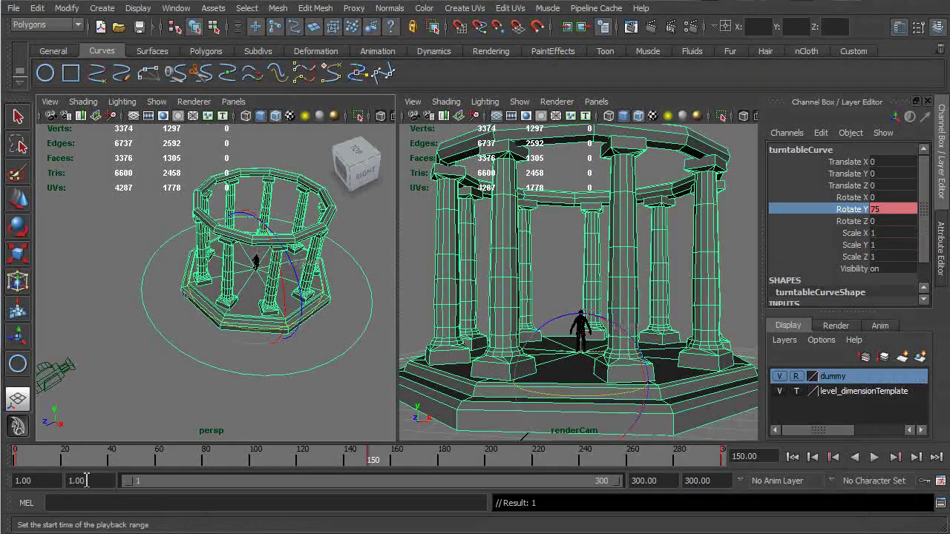
Step: Rewind to frame 1 and play back the turntable rotation
left_click(15, 456)
key("alt+v")
mouse_move(119, 460)
left_mouse_down()
mouse_move(636, 461)
mouse_move(705, 471)
mouse_move(15, 466)
left_mouse_up()
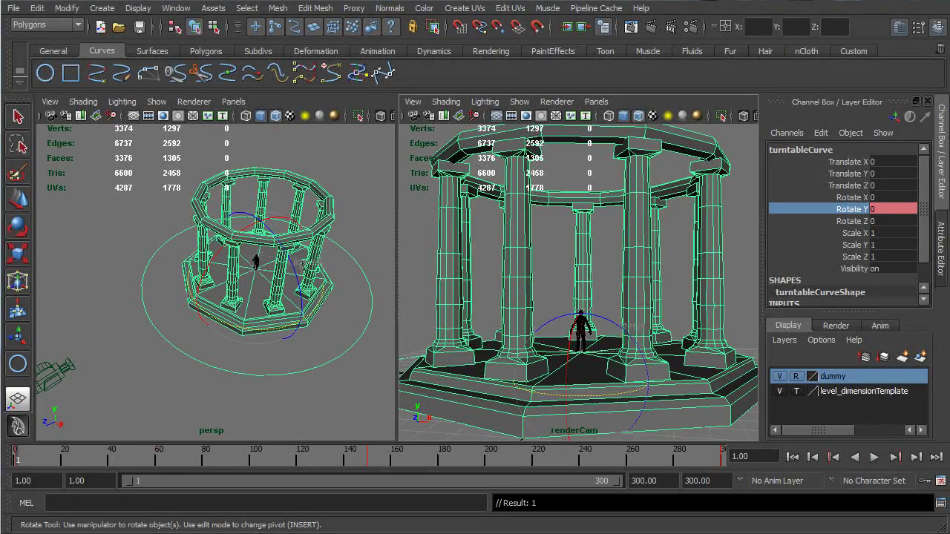
Step: Select the temple mesh, maximise the renderCam view and turn on its 640 x 480 resolution gate
key("q")
left_click(617, 254)
left_click(626, 251)
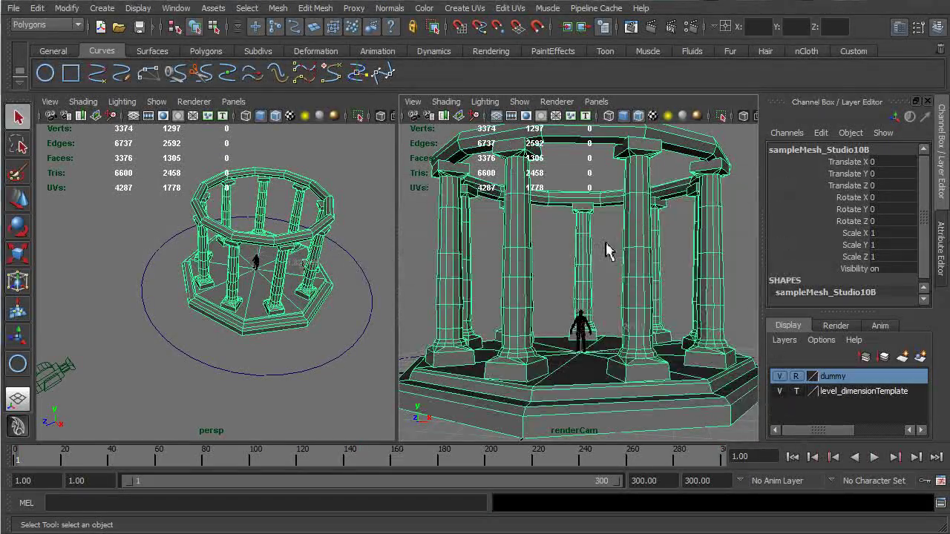
key("space")
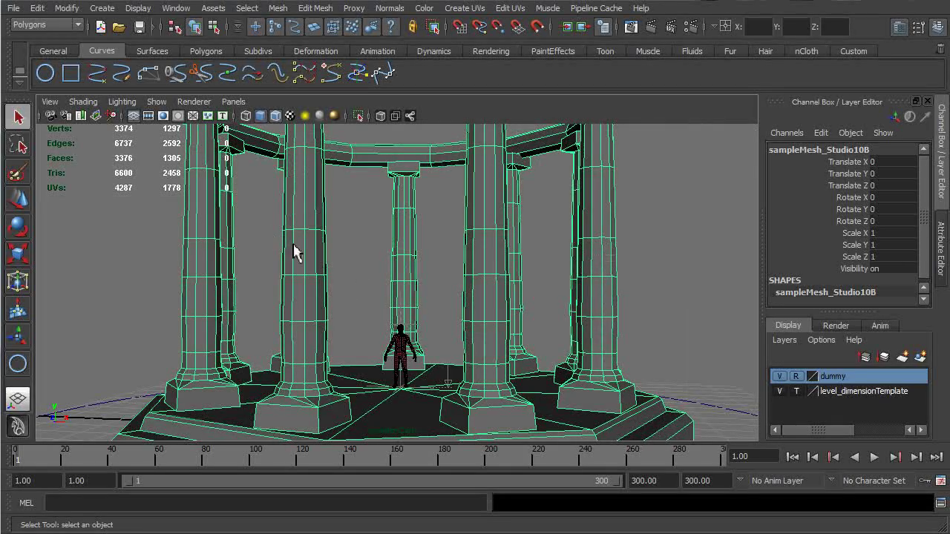
left_click(170, 126)
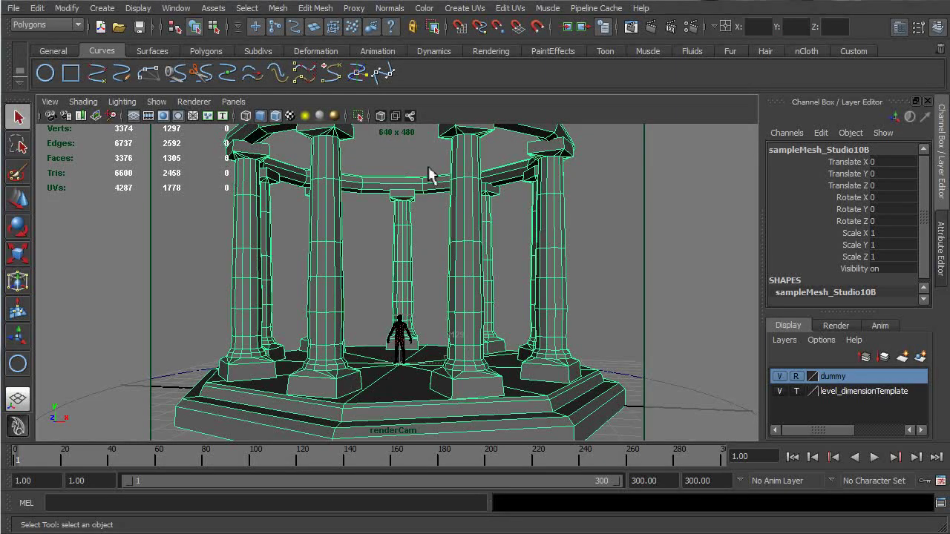
Step: Restore the two-pane layout and switch the left pane to a Render View panel
key("space")
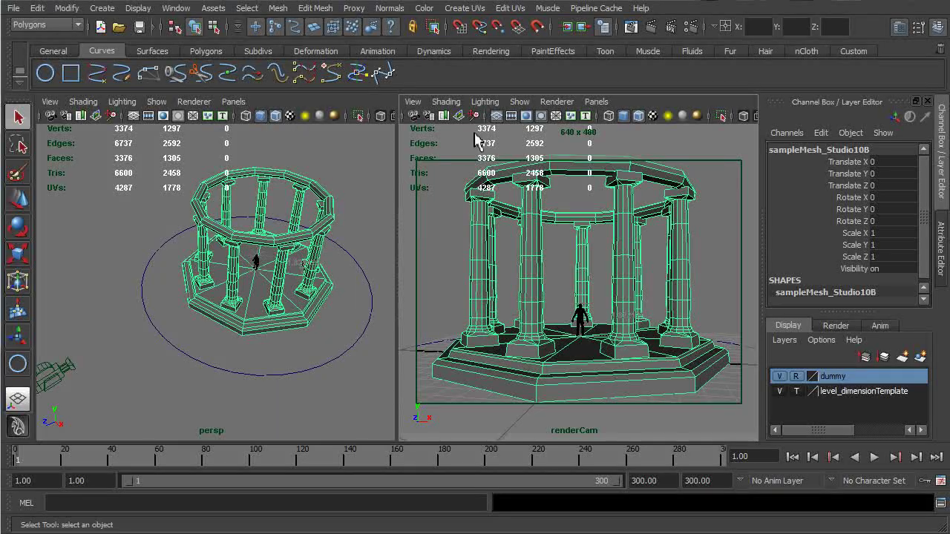
left_click(233, 102)
mouse_move(262, 116)
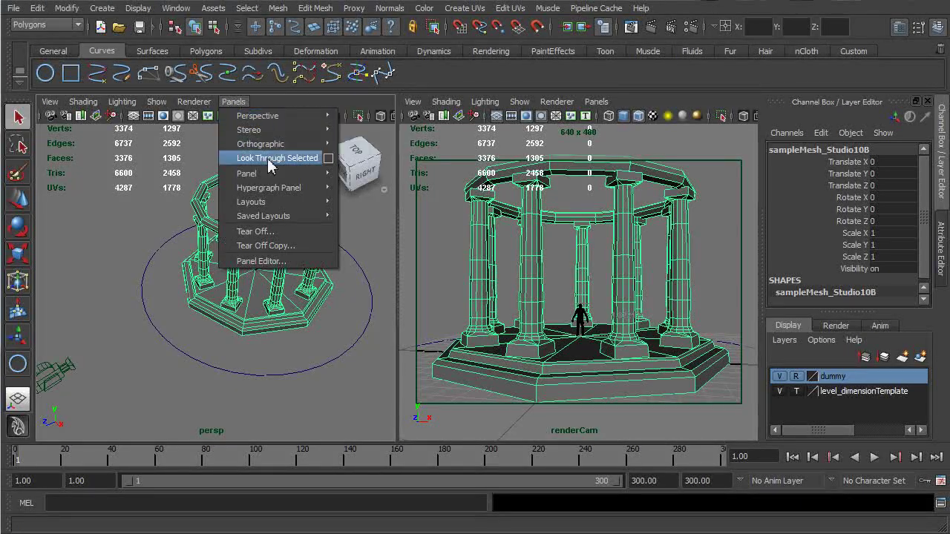
mouse_move(253, 173)
left_click(417, 305)
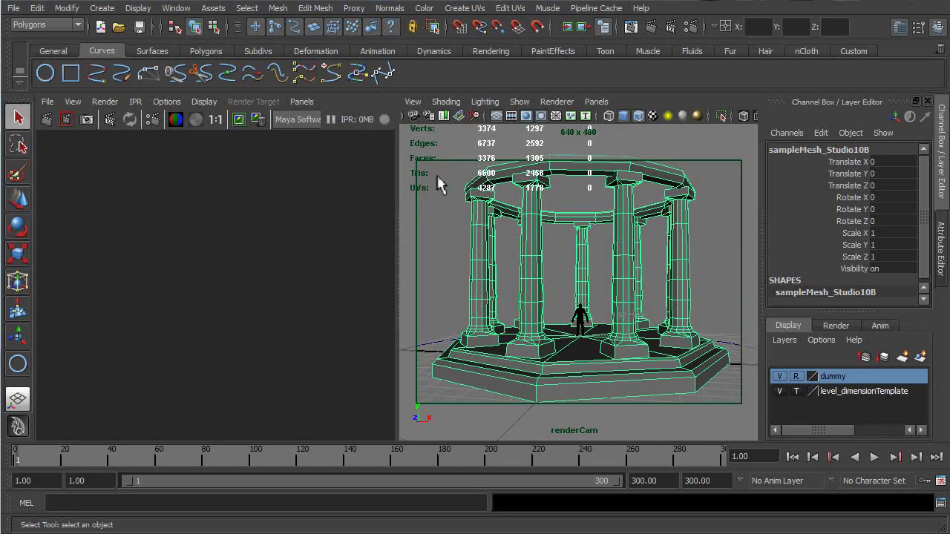
Step: Turn off the Poly Count heads-up display, then render a 640 x 480 test frame from persp
left_click(137, 8)
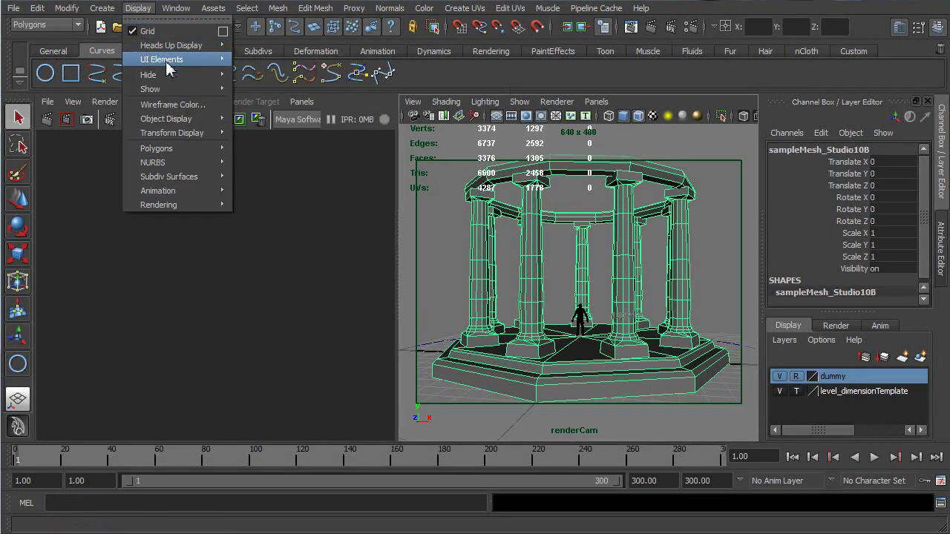
mouse_move(167, 66)
mouse_move(174, 45)
left_click(276, 97)
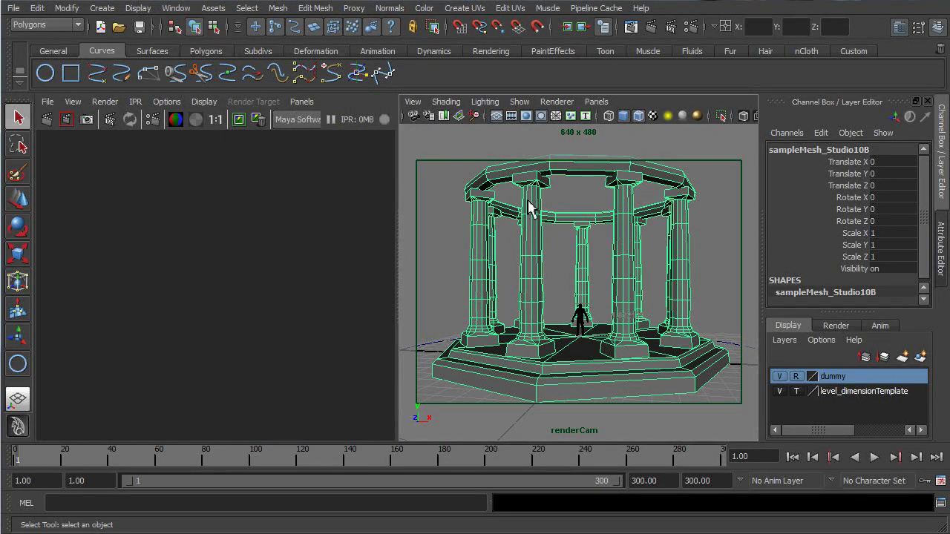
left_click(46, 127)
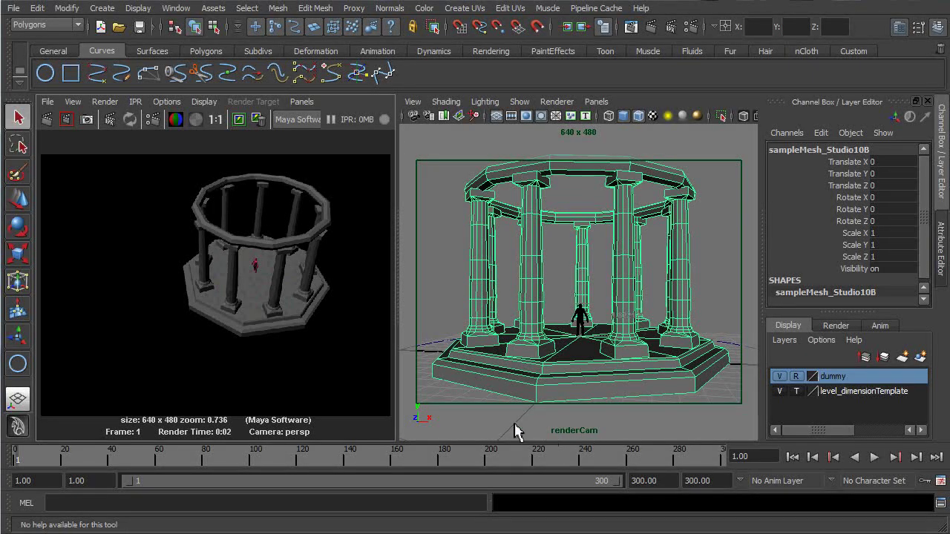
Step: Render the test frame again using renderCam as the camera
left_click(105, 109)
mouse_move(191, 195)
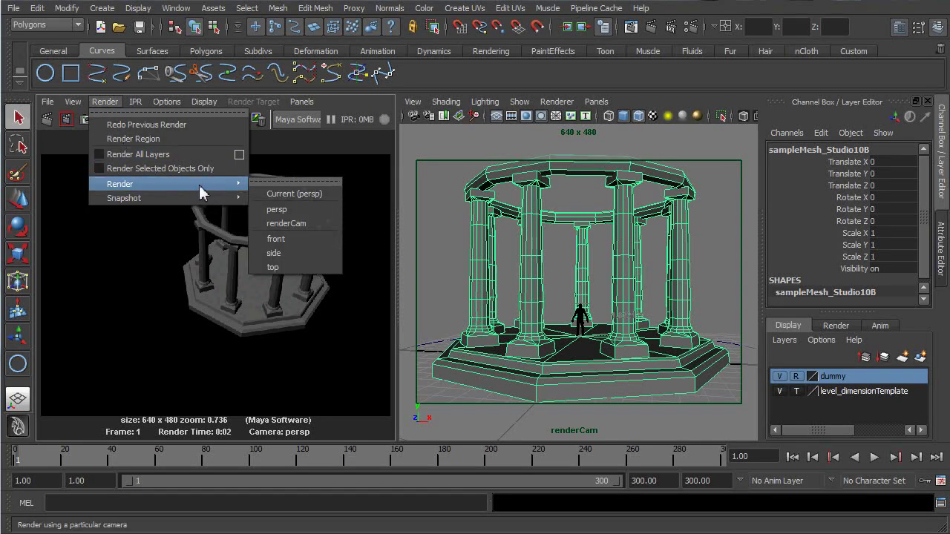
left_click(311, 222)
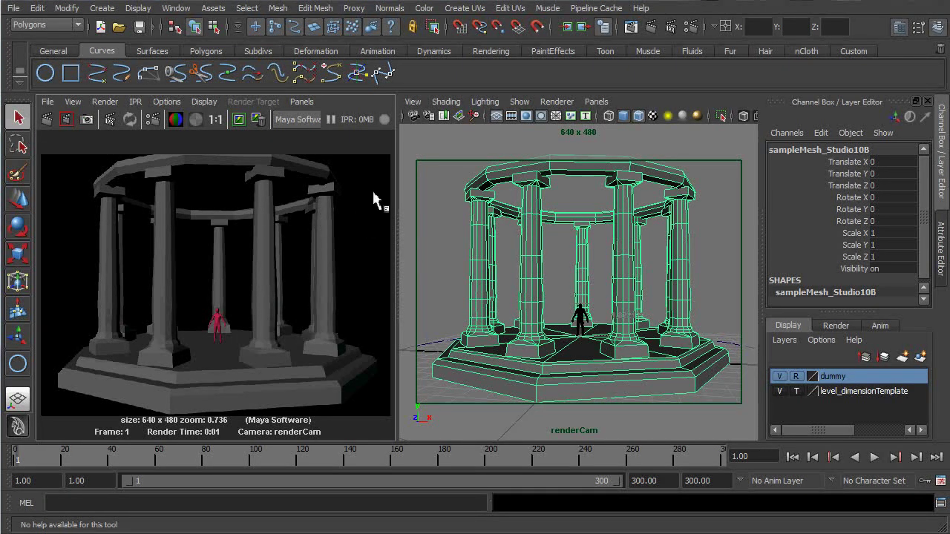
Step: In Render Settings, switch Render Using to mental ray
left_click(692, 28)
left_click_drag(351, 134, 651, 14)
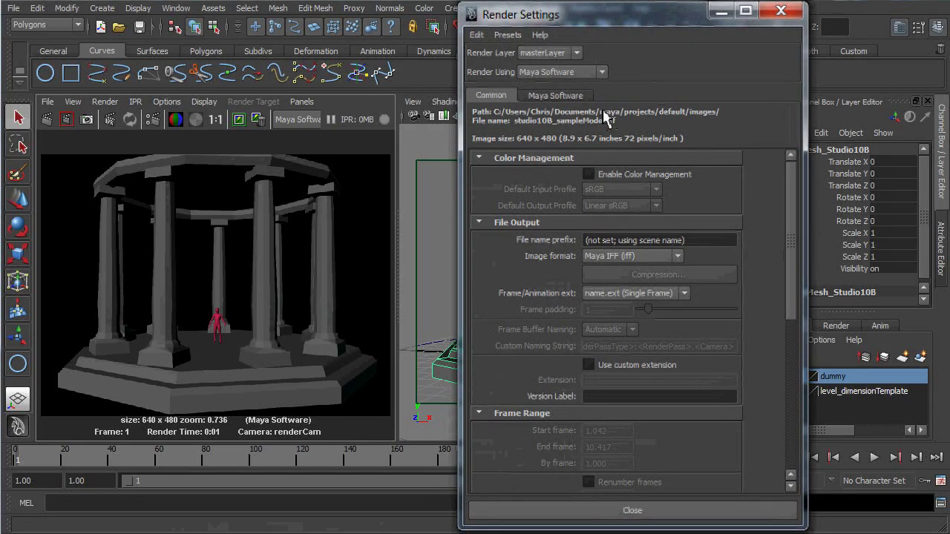
left_click(602, 72)
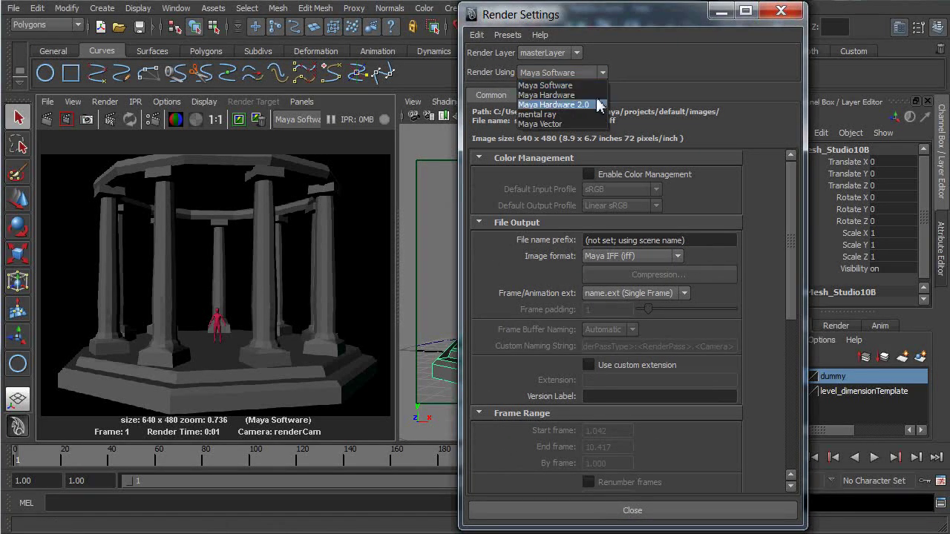
left_click(564, 114)
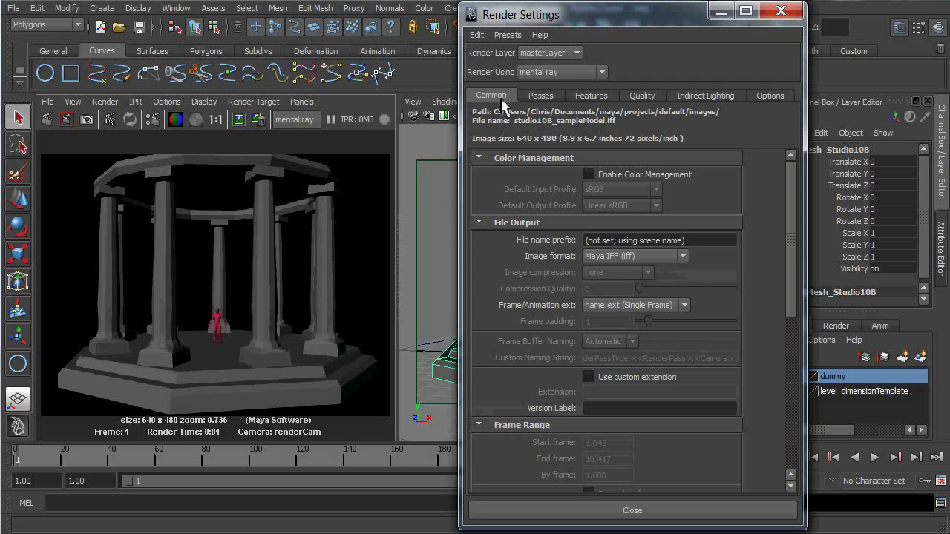
Step: Set the image height to 360, close Render Settings, and redo the previous render
left_click_drag(795, 196, 792, 335)
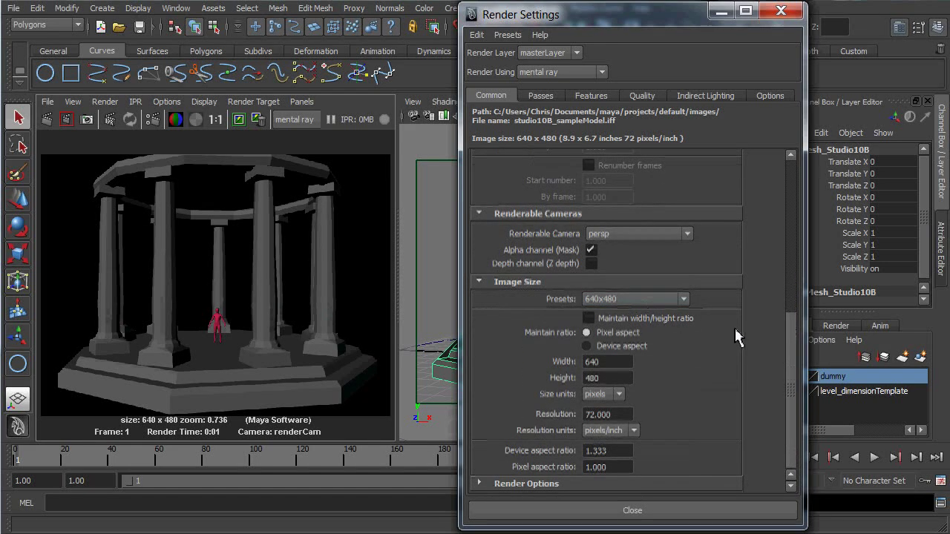
left_click(632, 378)
type("360")
key("Return")
left_click_drag(793, 334, 793, 193)
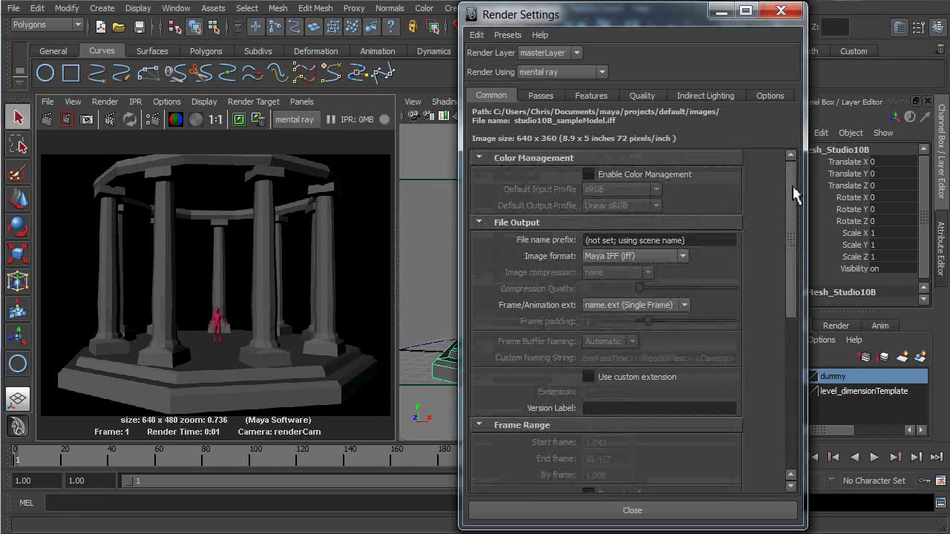
left_click(781, 11)
left_click(49, 121)
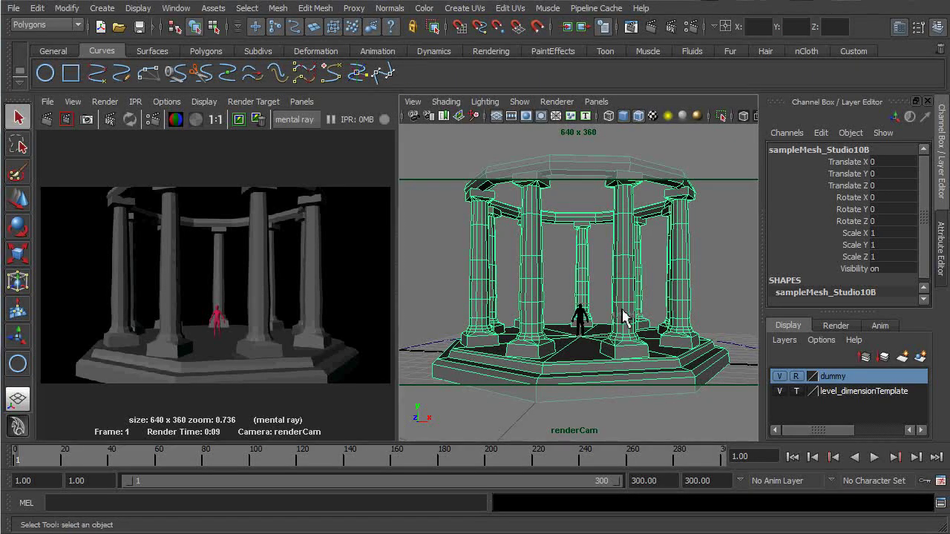
Step: Unlock renderCam's Translate, Rotate and Scale channels and dolly it back to fit the whole temple
left_click(454, 180)
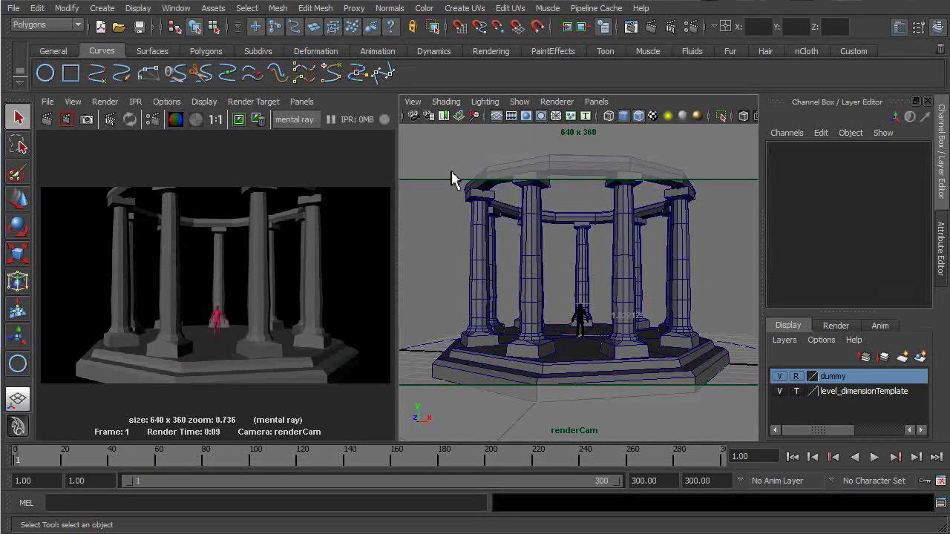
left_click(413, 104)
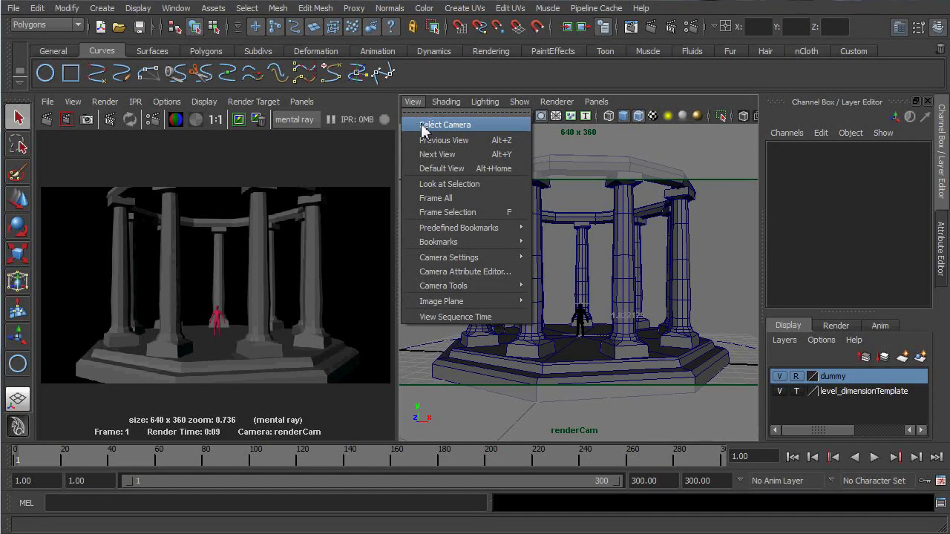
left_click(421, 124)
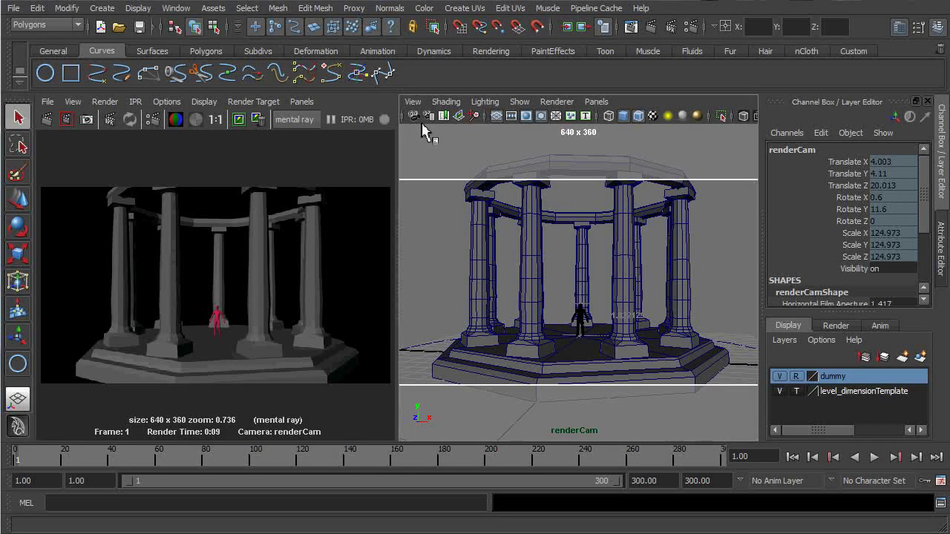
left_click(850, 164)
left_click(820, 176)
left_click_drag(839, 166, 841, 256)
right_click(779, 163)
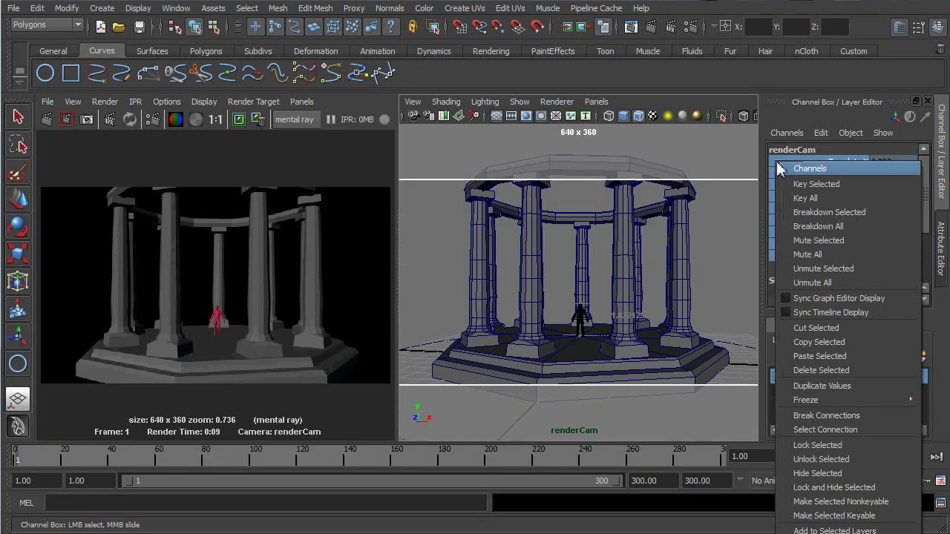
left_click(830, 459)
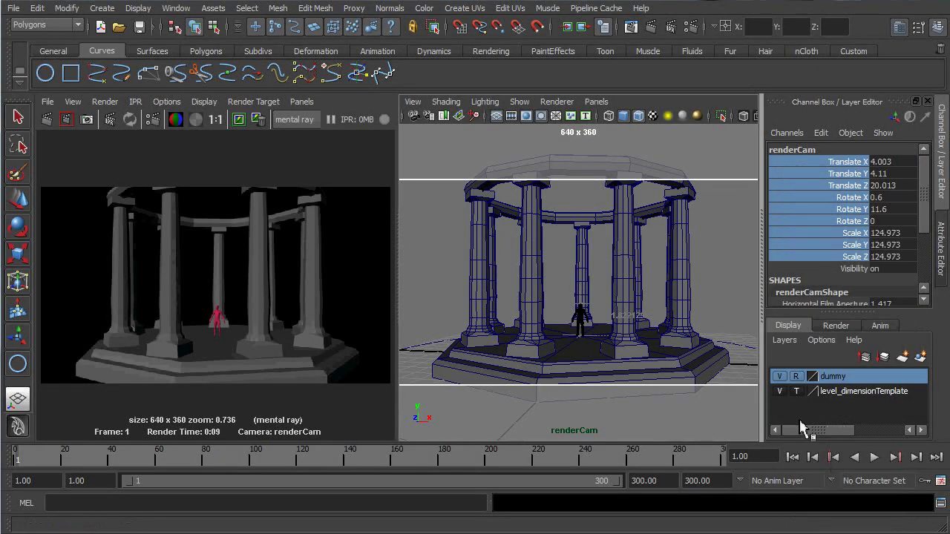
left_click(712, 280)
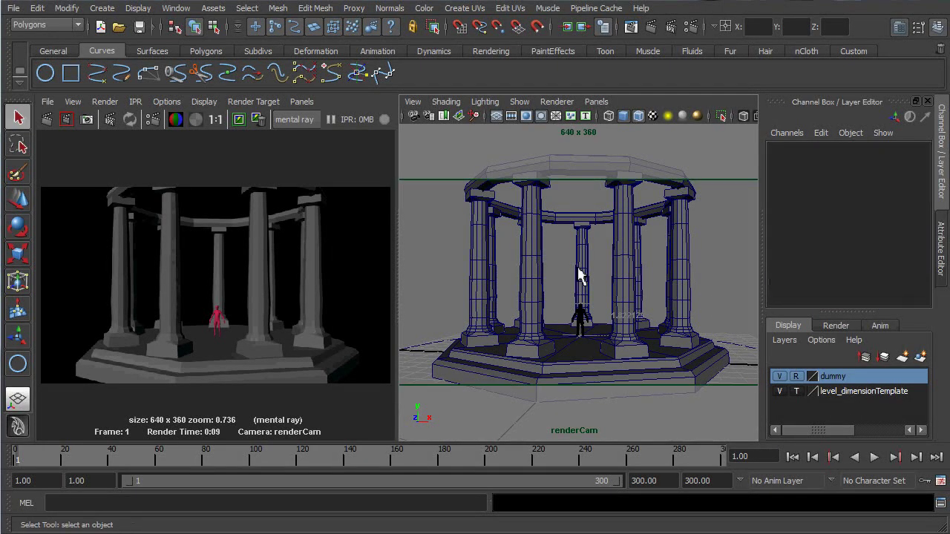
right_click_drag(575, 271, 628, 287, "alt")
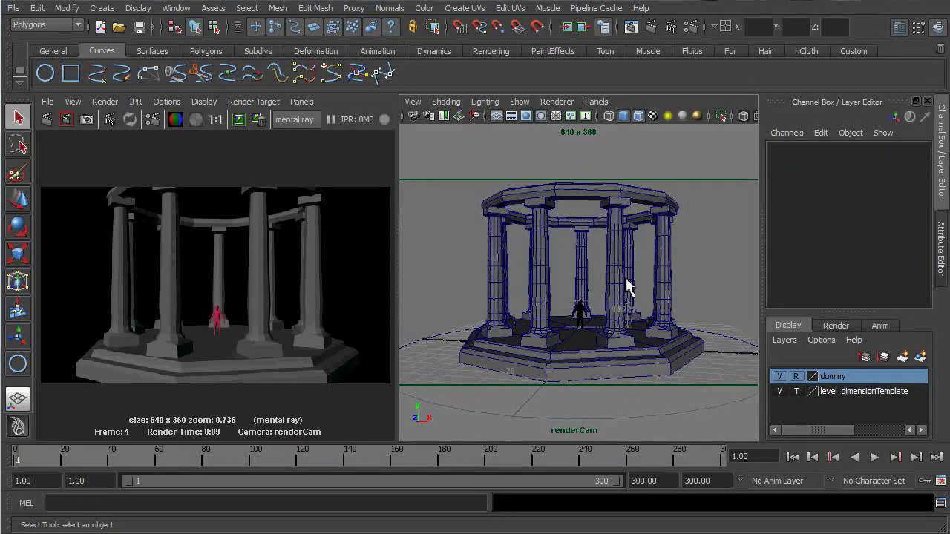
Step: Reselect renderCam and lock its transform channels again
left_click(413, 103)
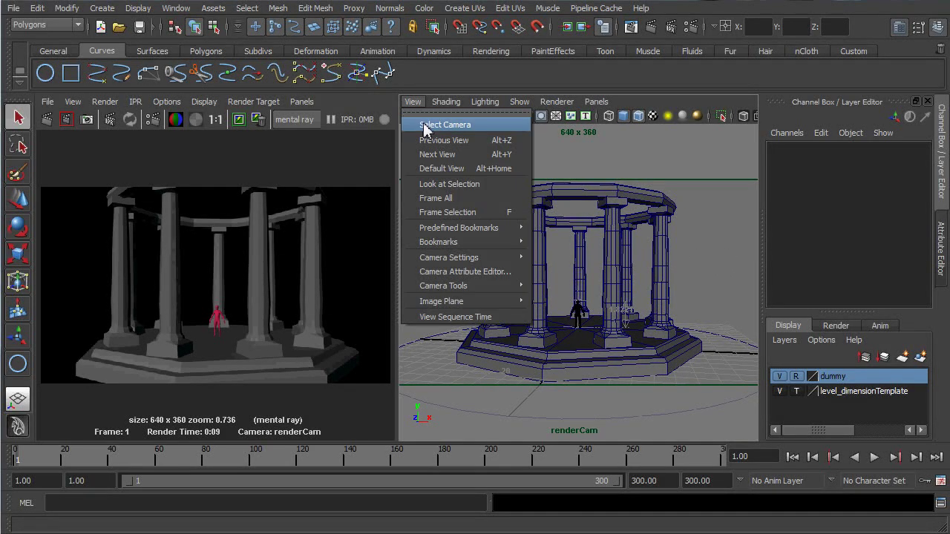
left_click(427, 127)
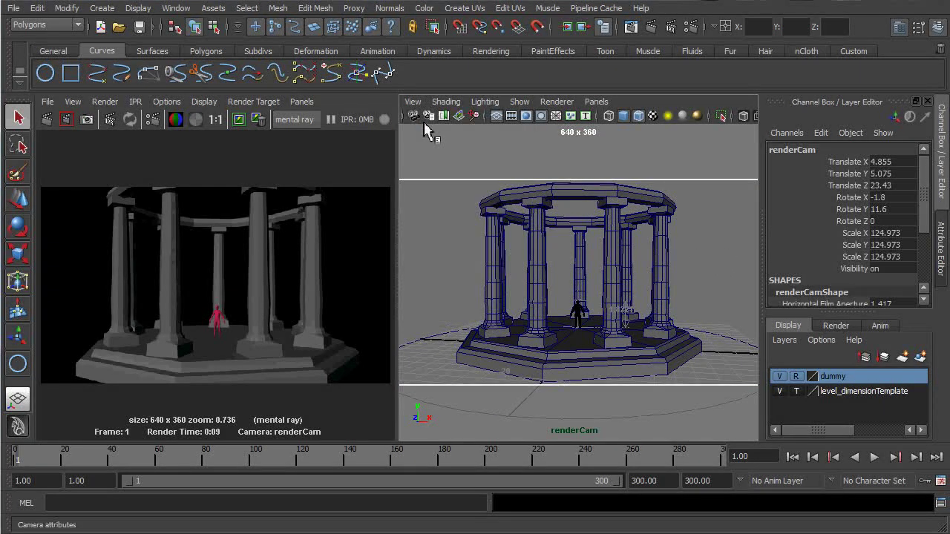
right_click(779, 169)
left_click(816, 448)
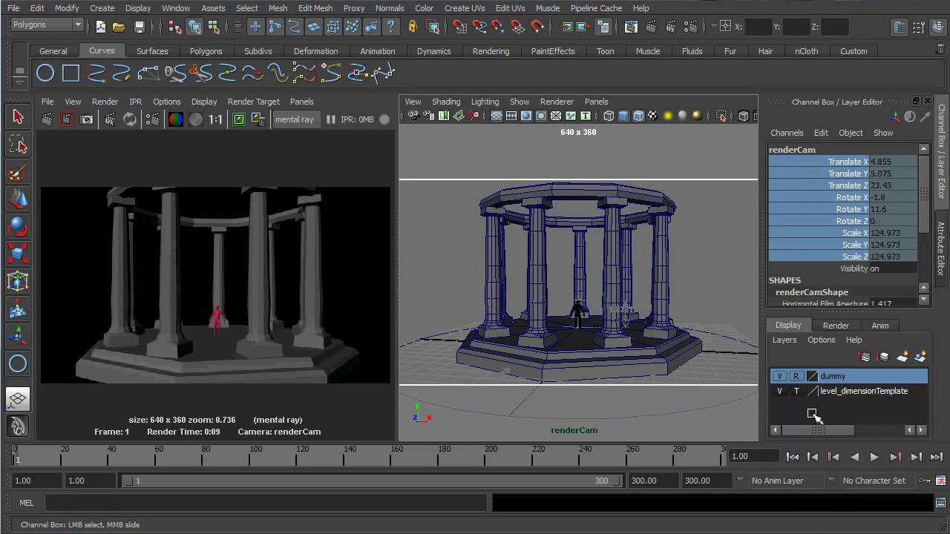
left_click(717, 295)
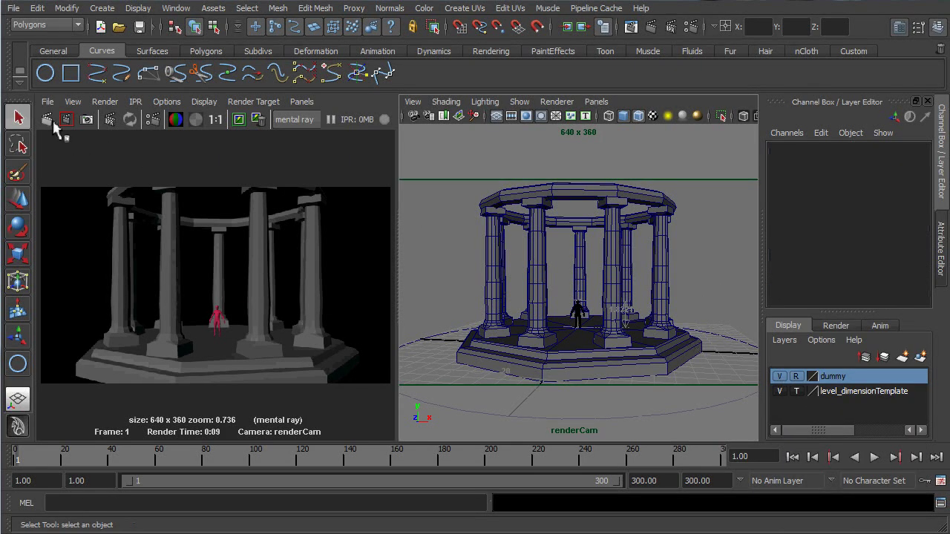
Step: Redo the 640 x 360 mental ray render from the adjusted renderCam and keep the image
left_click(49, 120)
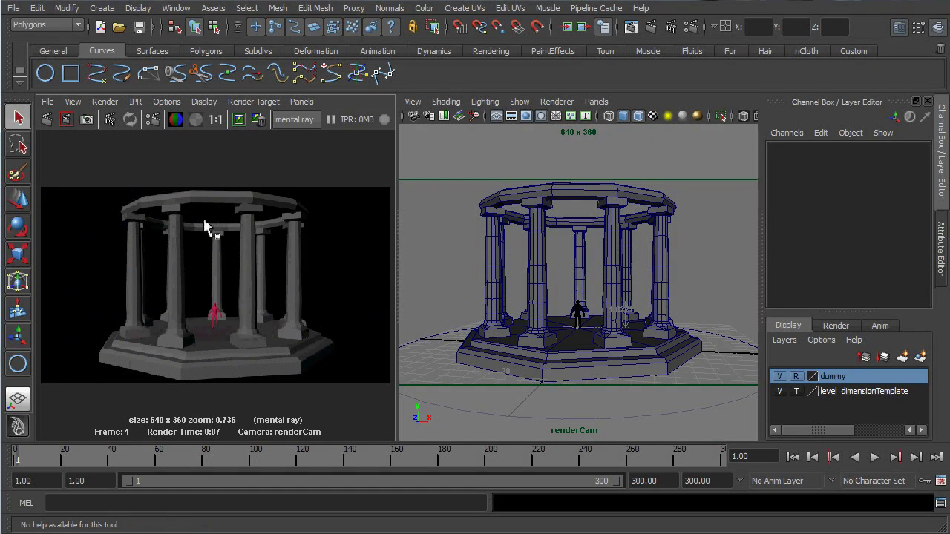
left_click(239, 121)
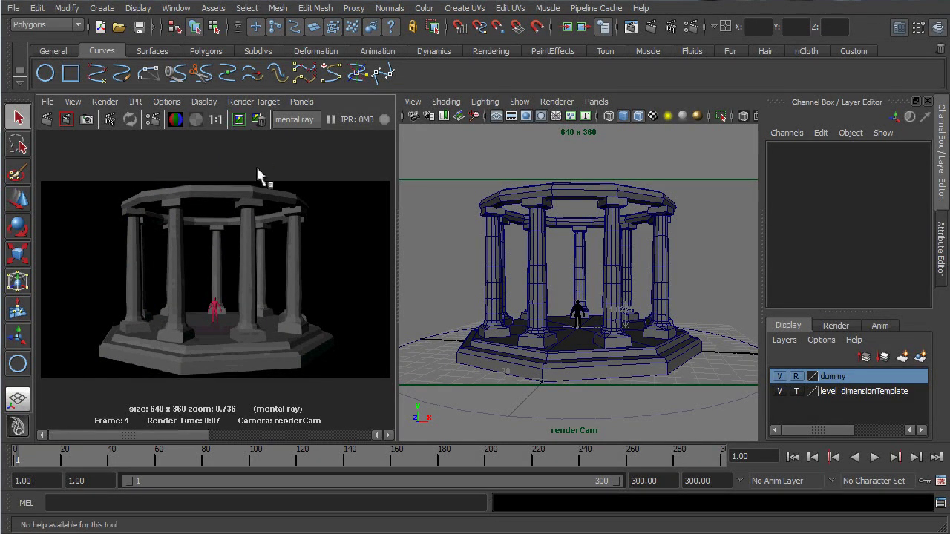
left_click_drag(214, 443, 155, 439)
Step: Give the render output the prefix studio10B_testRender, TIFF format and name_#.ext frame numbering
left_click(691, 28)
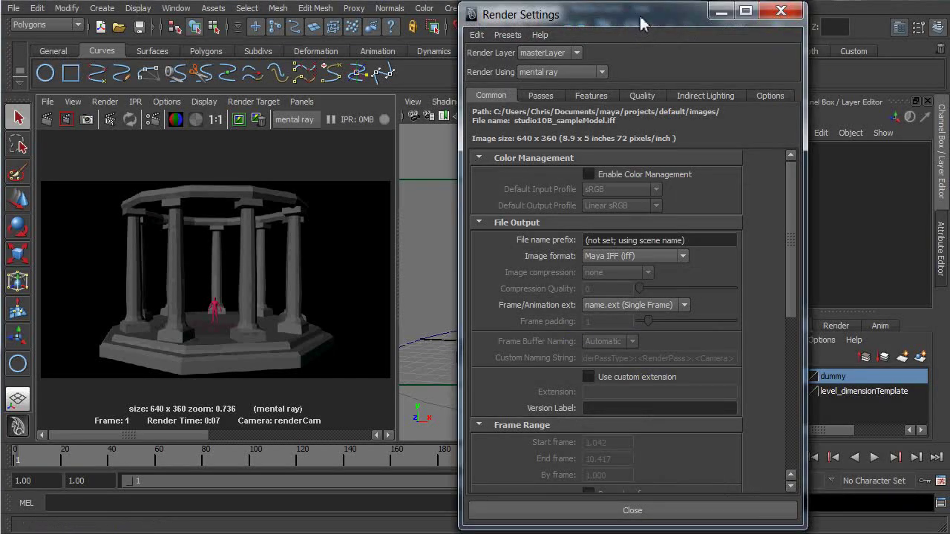
left_click_drag(641, 23, 625, 17)
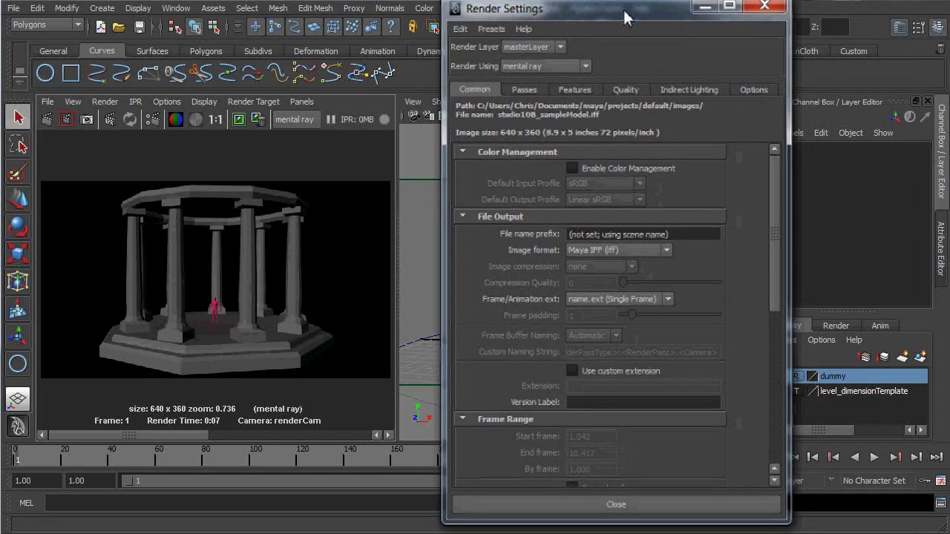
left_click(586, 234)
left_click_drag(677, 235, 566, 238)
type("st")
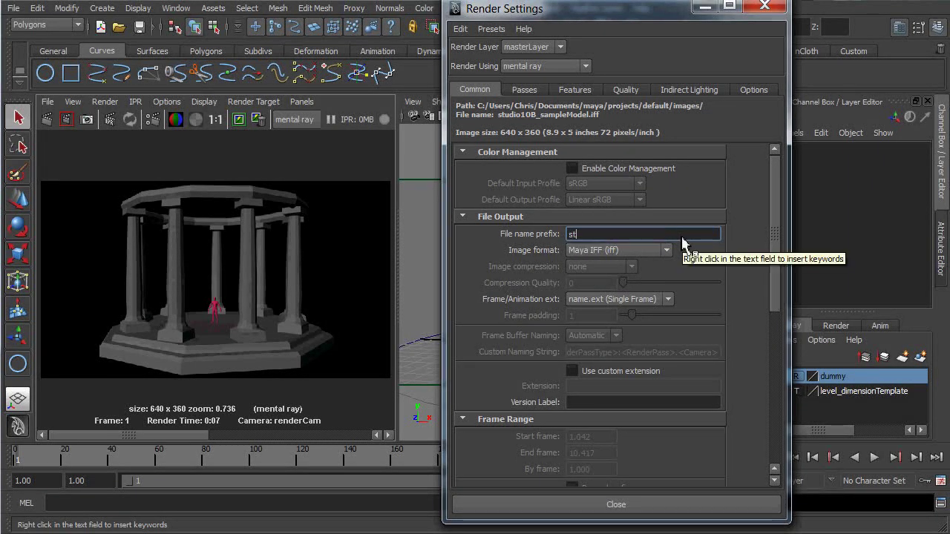
type("udio10B_testRender")
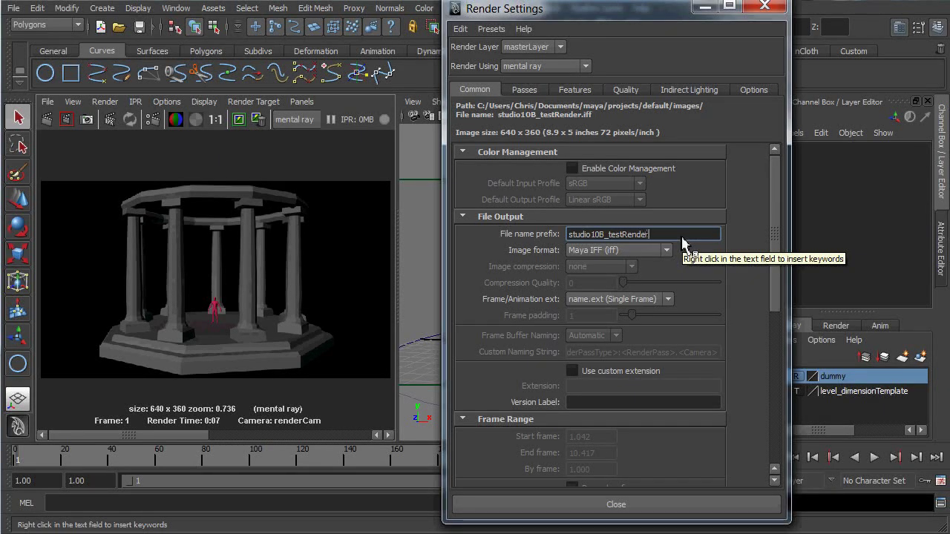
left_click(666, 251)
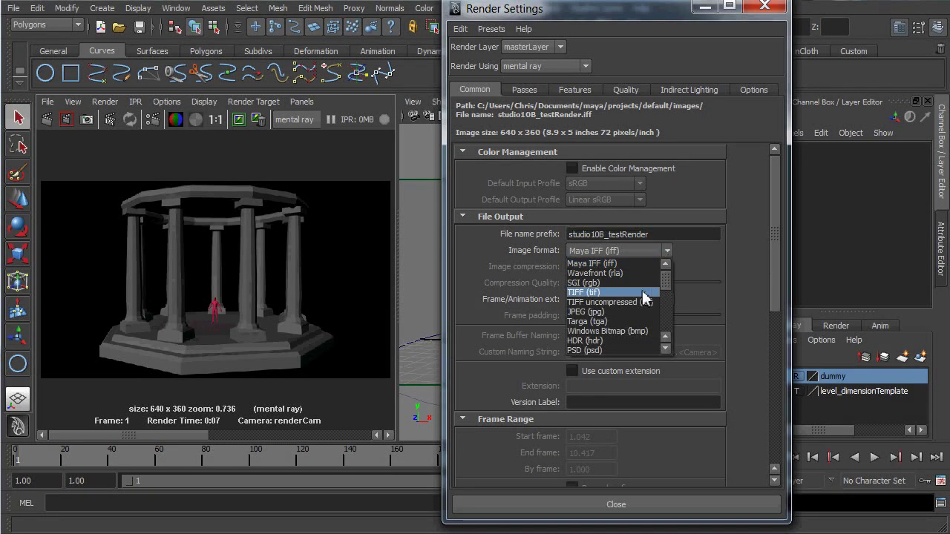
left_click(632, 293)
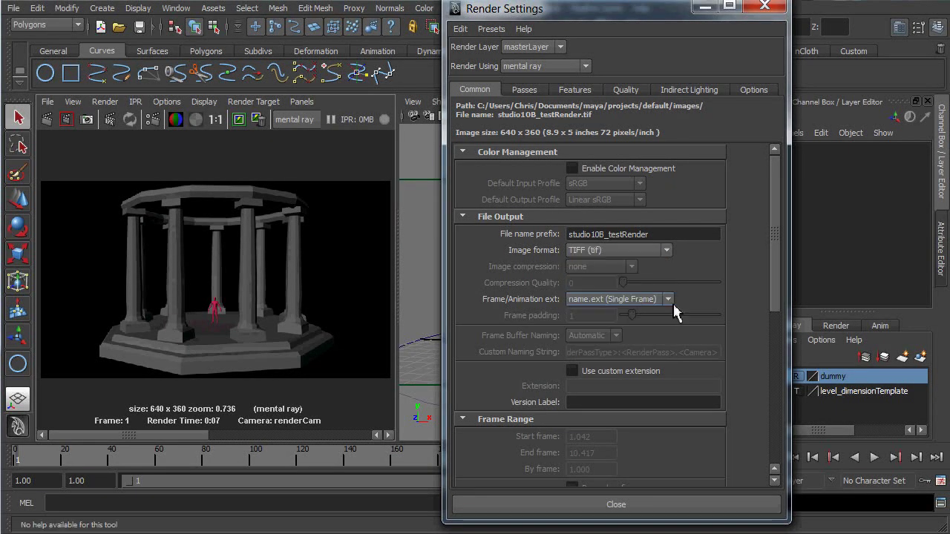
left_click(671, 300)
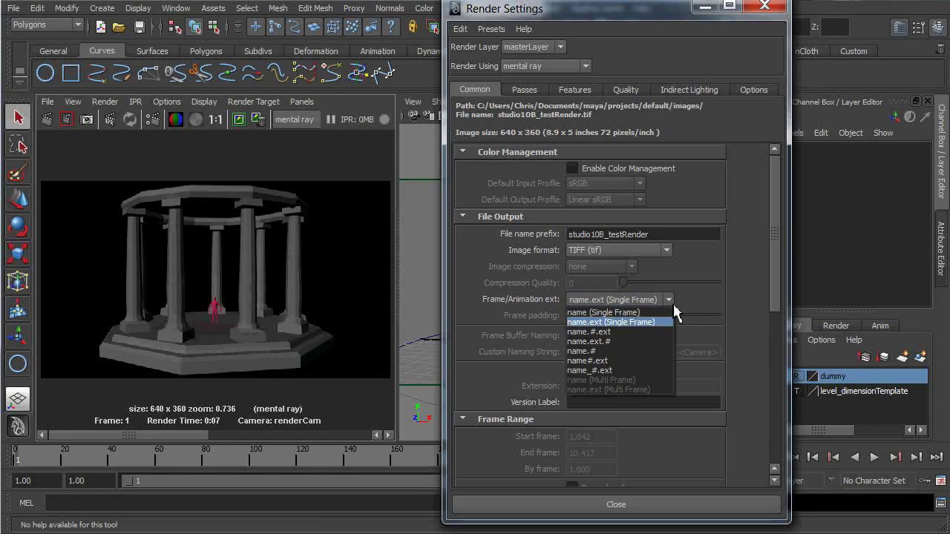
left_click(656, 370)
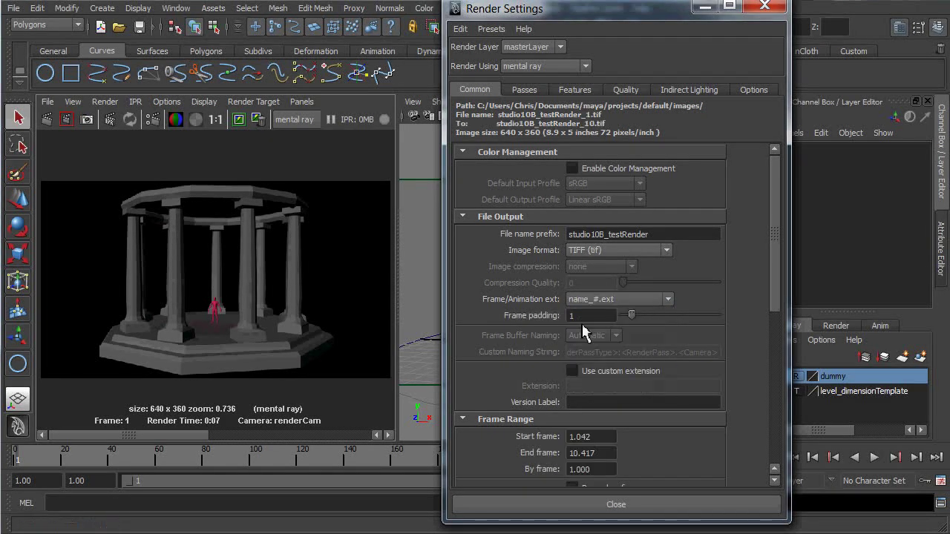
left_click(585, 316)
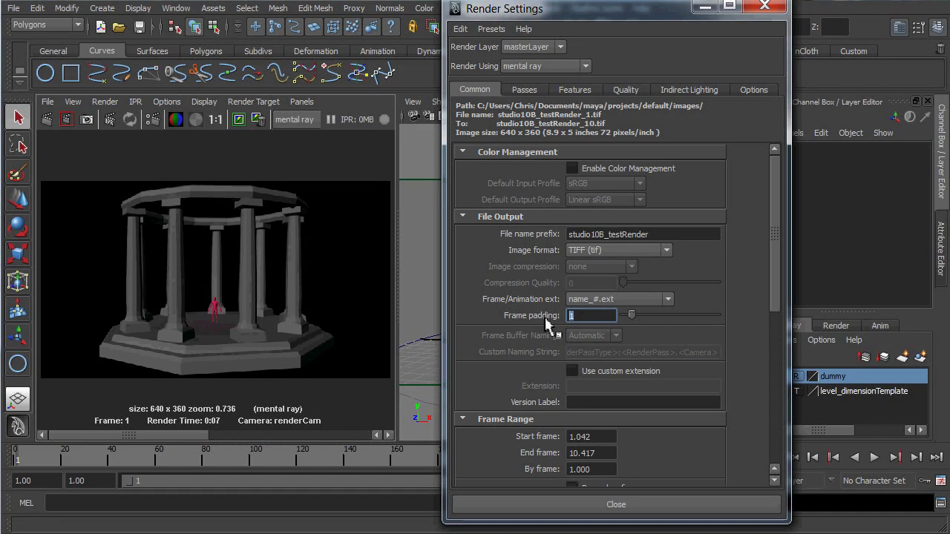
Step: Set frame padding to 3 and the render range to frames 1–300
type("3")
key("Return")
left_click_drag(774, 261, 775, 359)
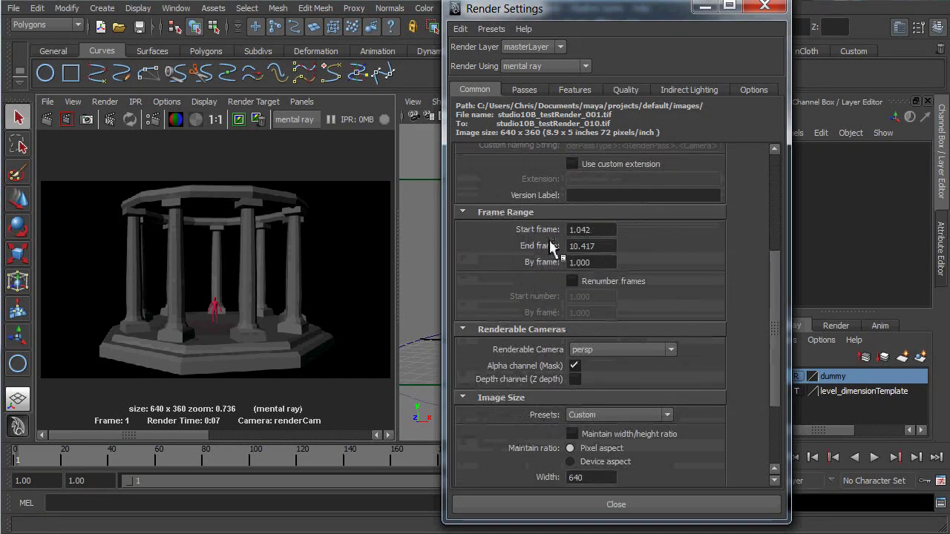
double_click(579, 231)
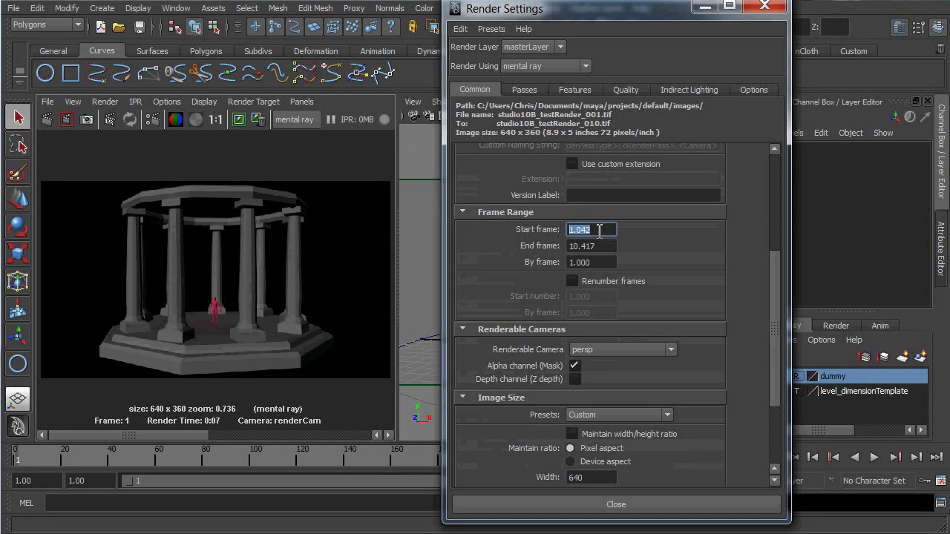
left_click_drag(599, 14, 452, 15)
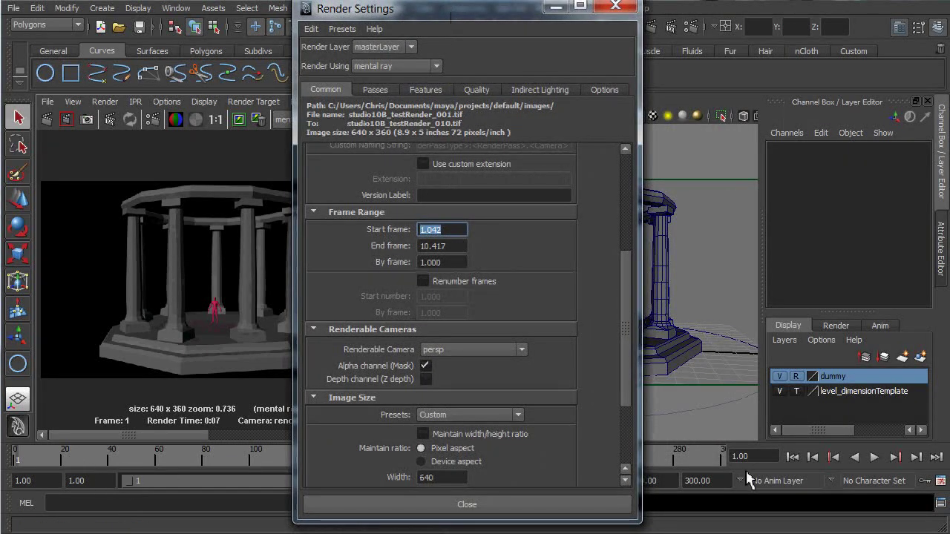
type("1")
double_click(450, 248)
type("300")
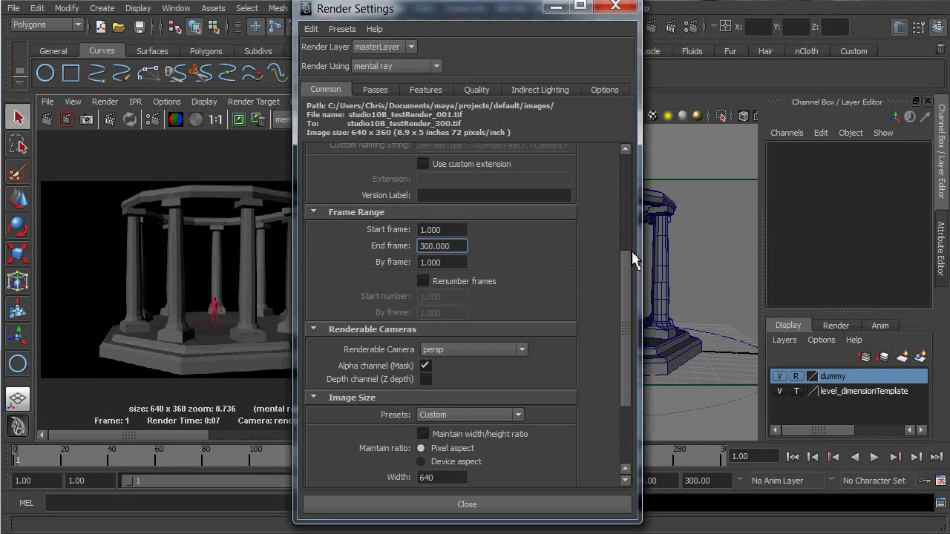
Step: Render from renderCam and keep the image width/height ratio locked
left_click_drag(627, 265, 620, 331)
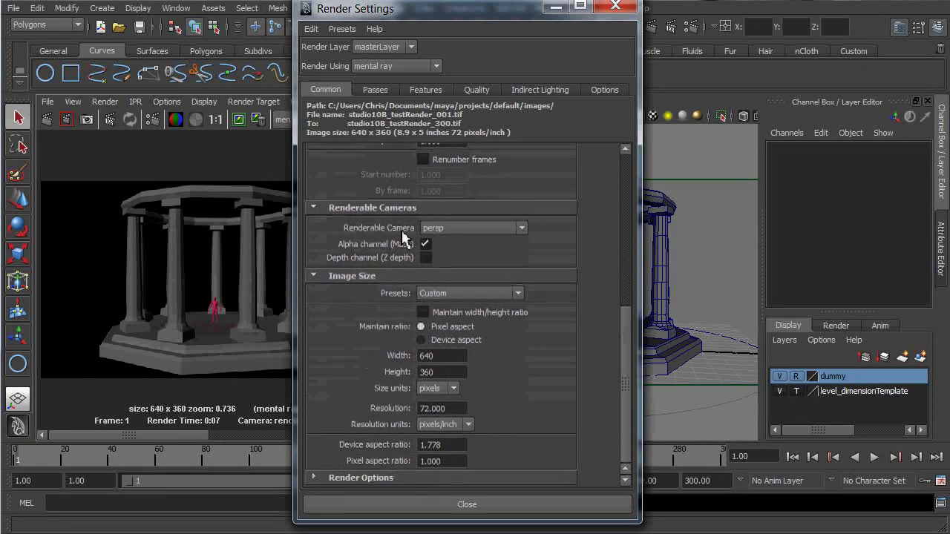
left_click(421, 241)
left_click(454, 230)
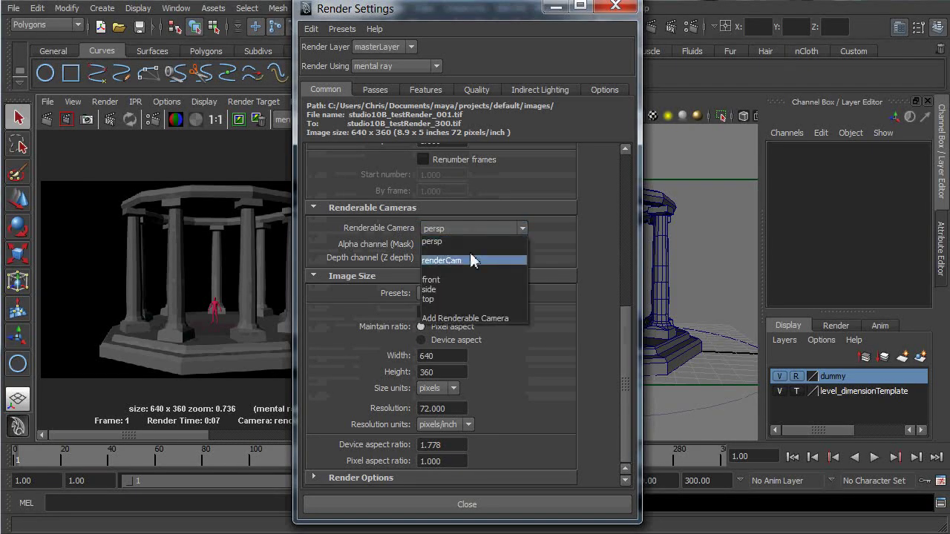
left_click(473, 258)
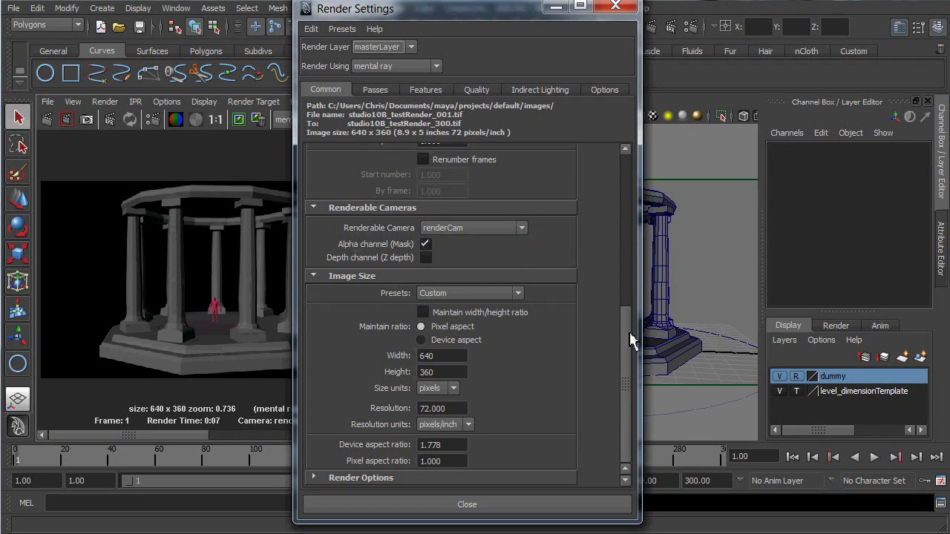
left_click_drag(630, 348, 630, 333)
left_click(428, 432)
left_click(422, 372)
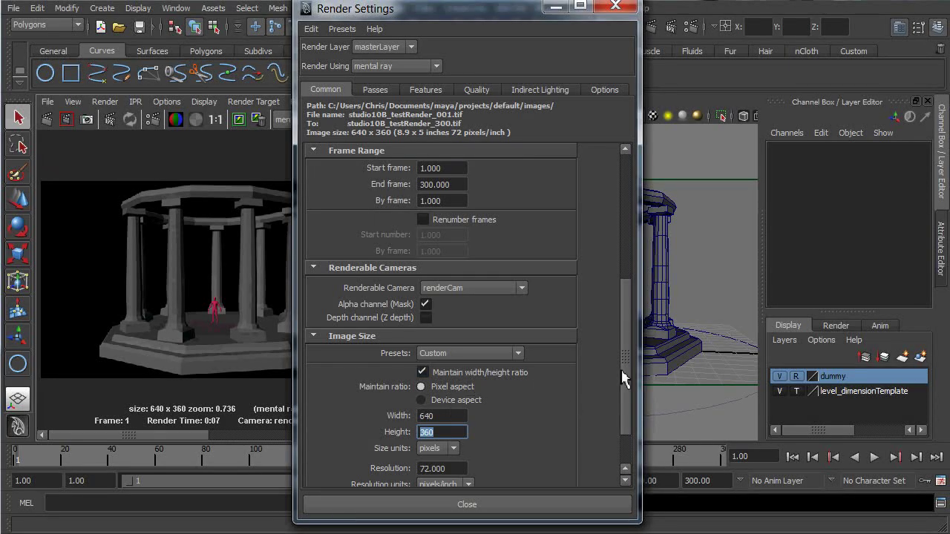
left_click_drag(625, 380, 617, 187)
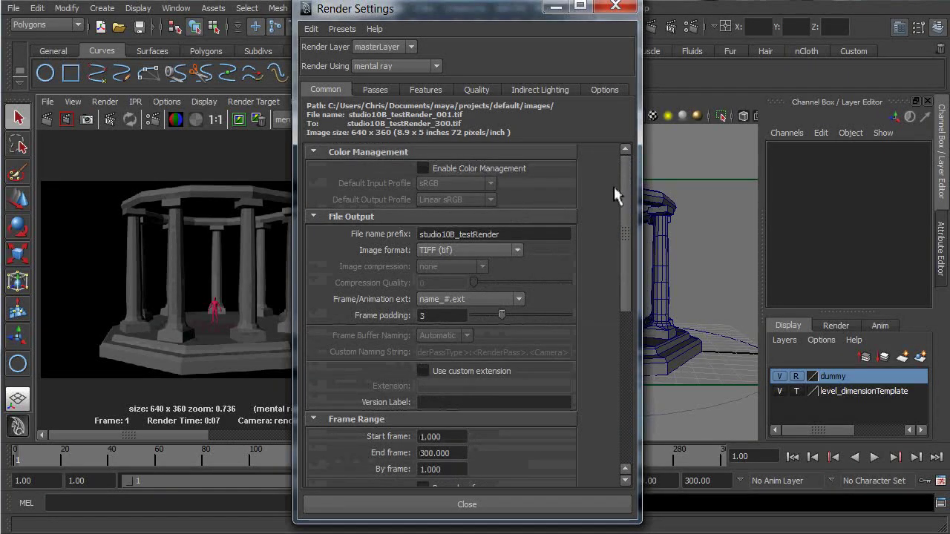
Step: Apply the Production quality preset to the mental ray render
left_click(501, 94)
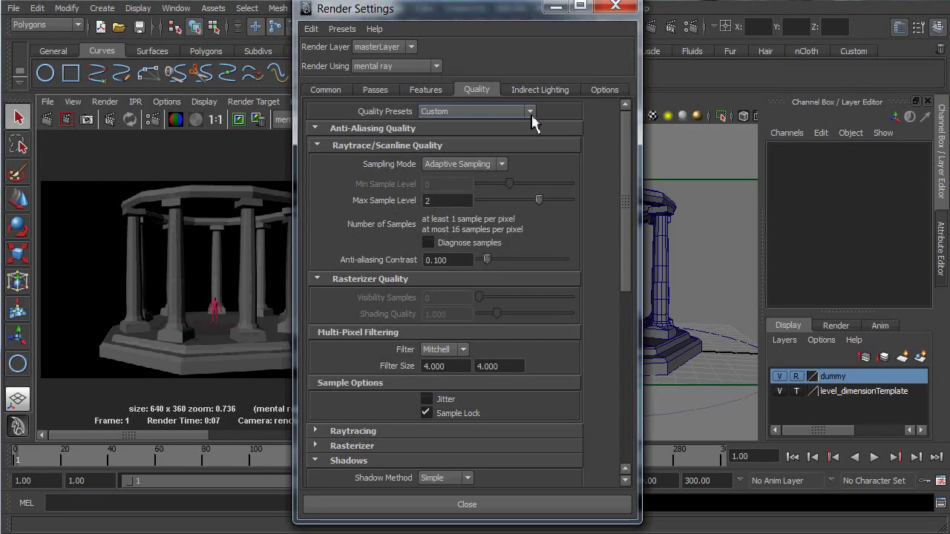
left_click(531, 113)
scroll(529, 143, "down", 3)
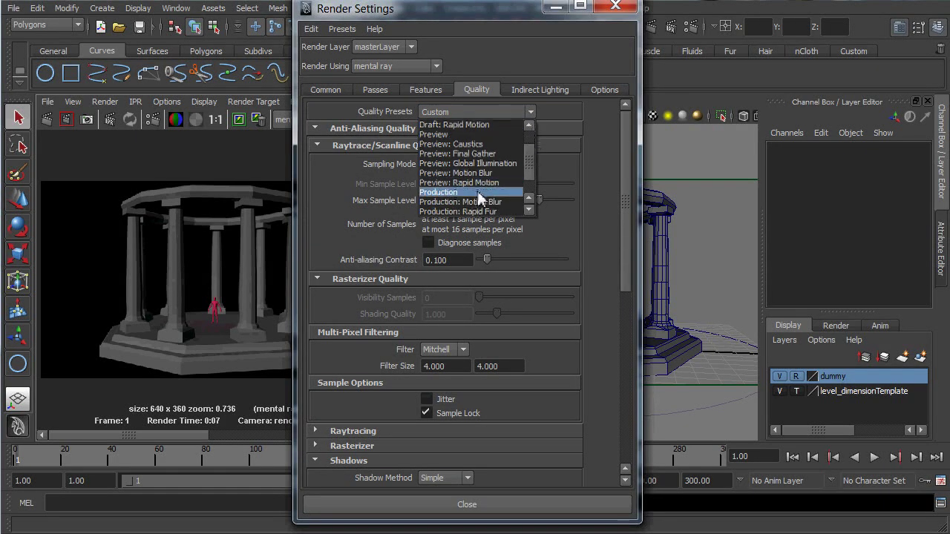
left_click(477, 190)
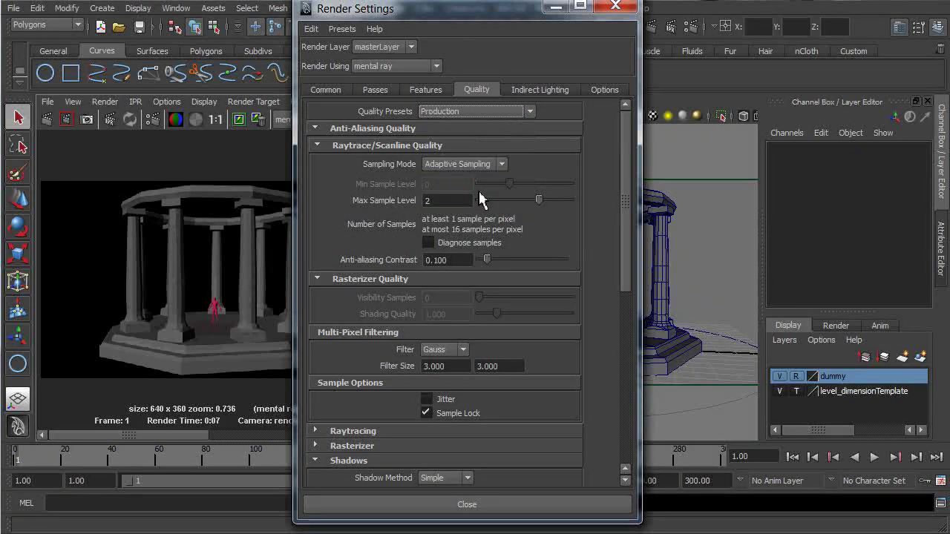
Step: Create a Physical Sun and Sky, then close Render Settings
left_click(546, 91)
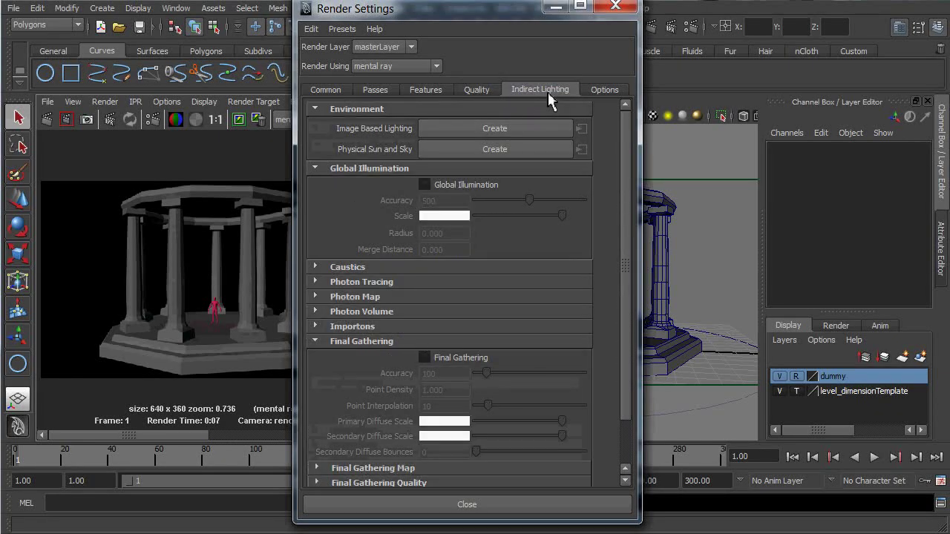
left_click(538, 151)
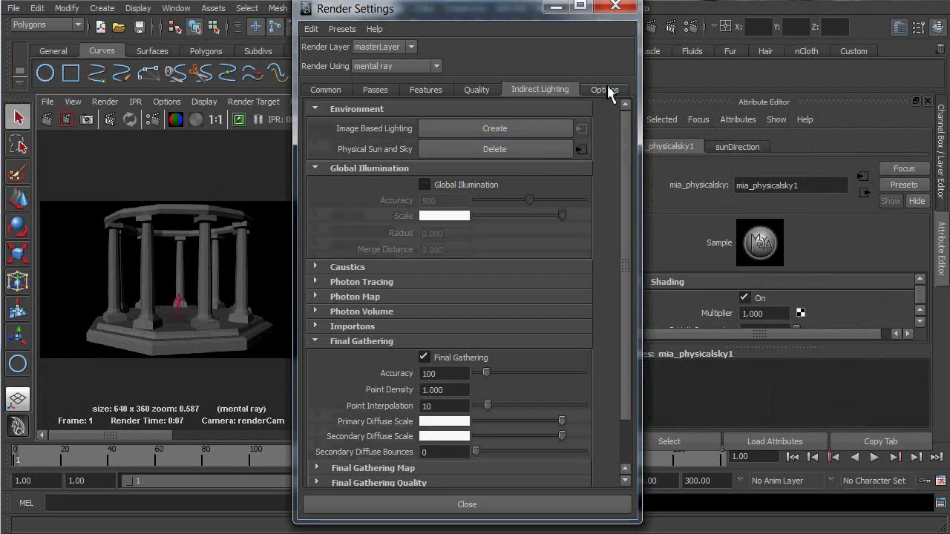
left_click(615, 6)
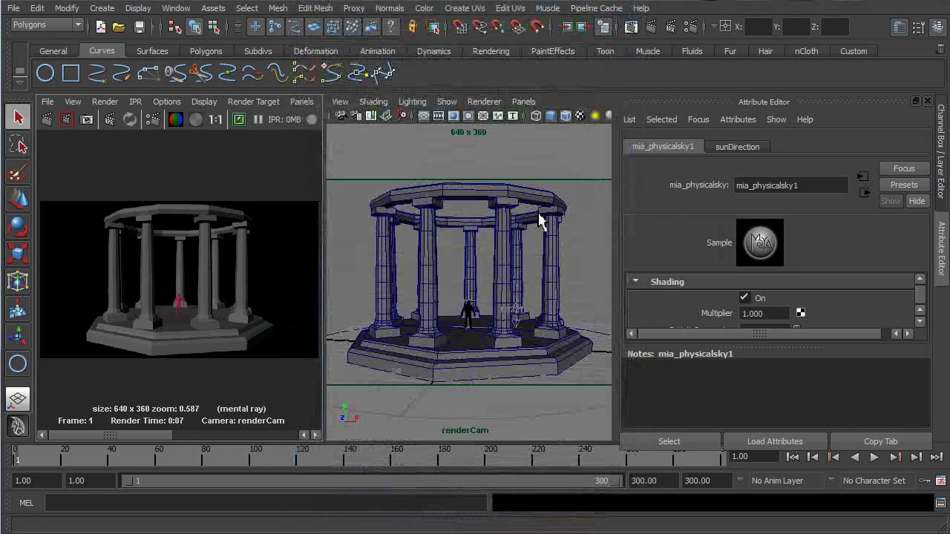
Step: Redo the render and zoom in on the temple under the blue sky at 1:1
left_click(50, 123)
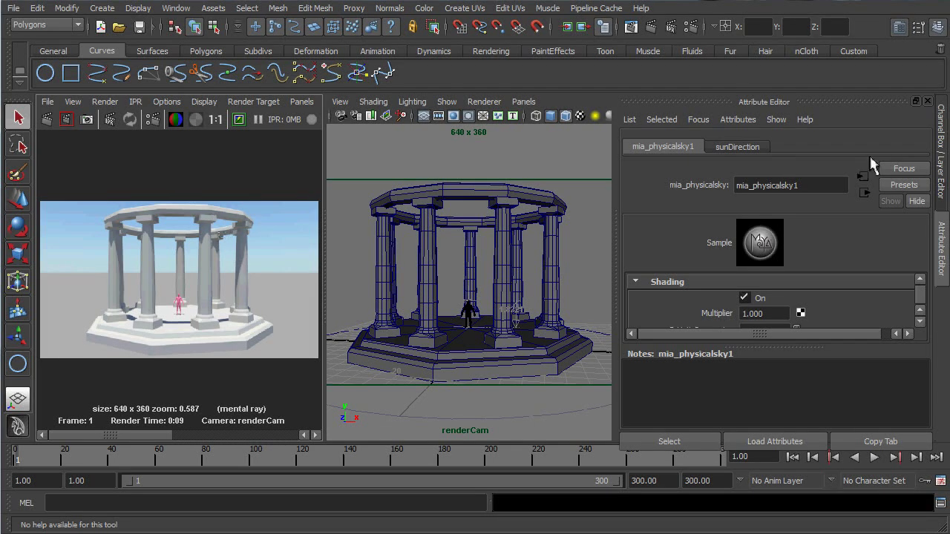
left_click(941, 141)
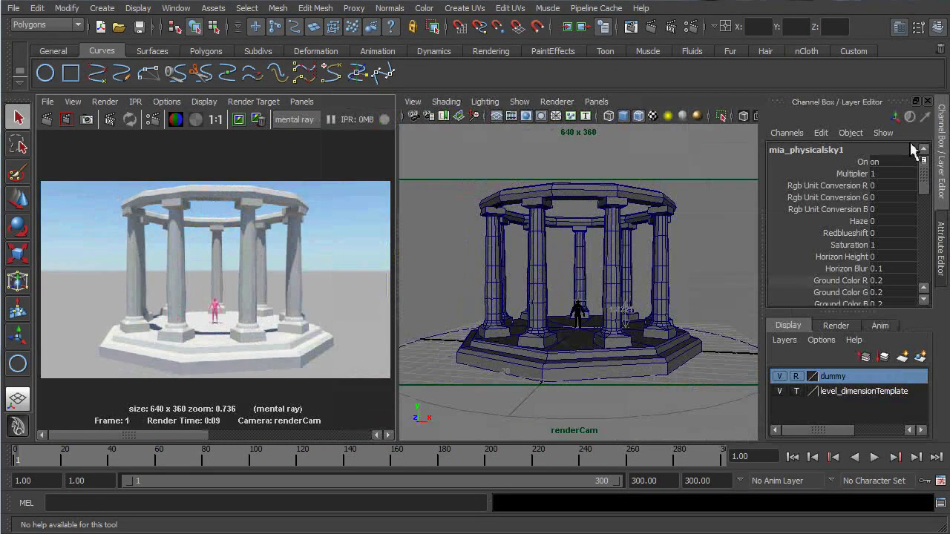
left_click(168, 167)
left_click(215, 120)
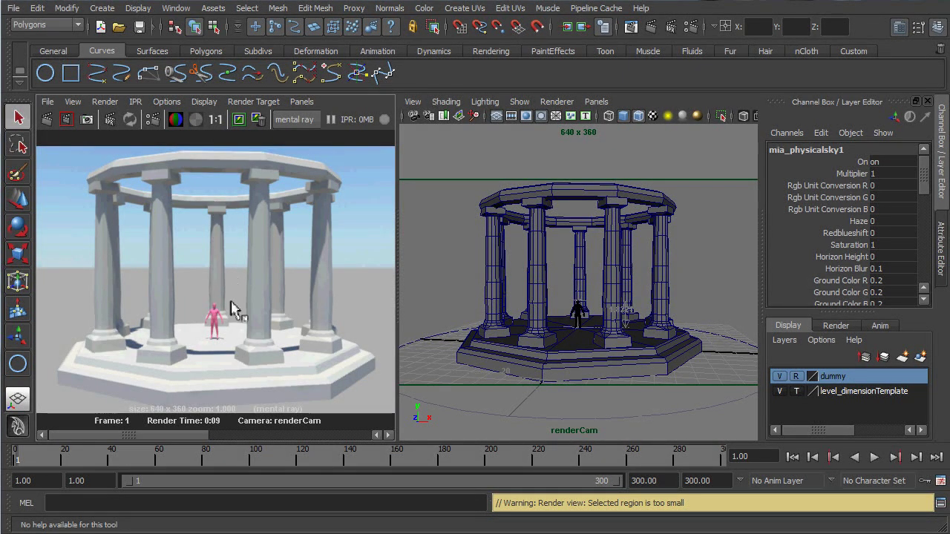
scroll(230, 309, "down", 3)
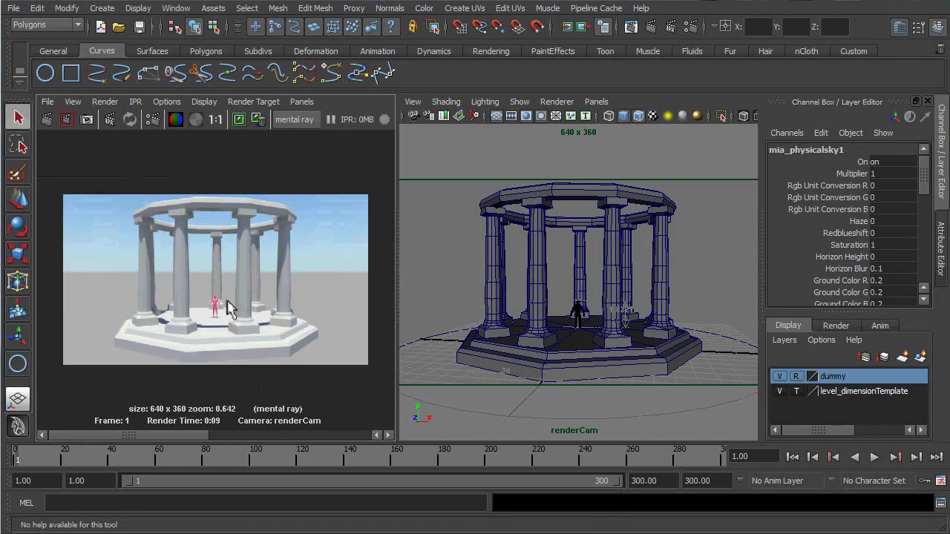
scroll(230, 308, "up", 4)
scroll(230, 308, "down", 1)
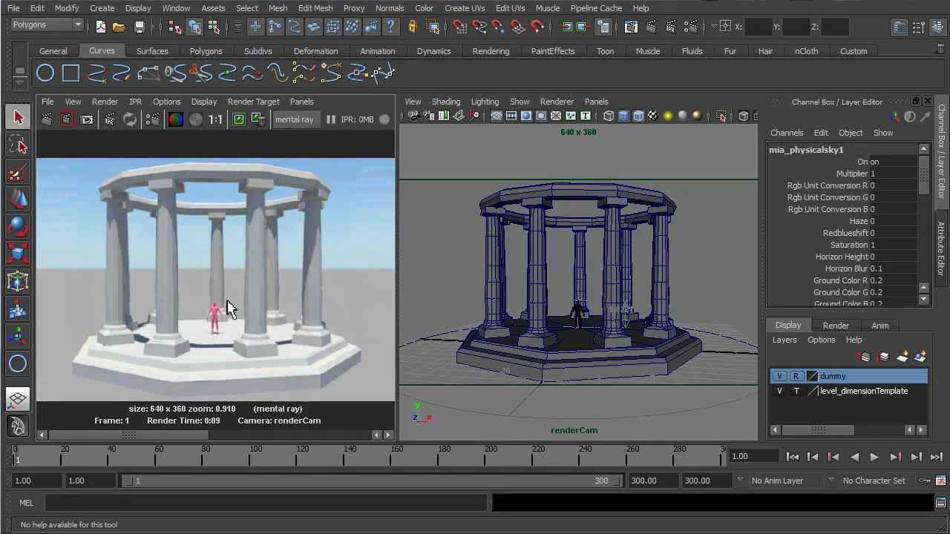
left_click(13, 8)
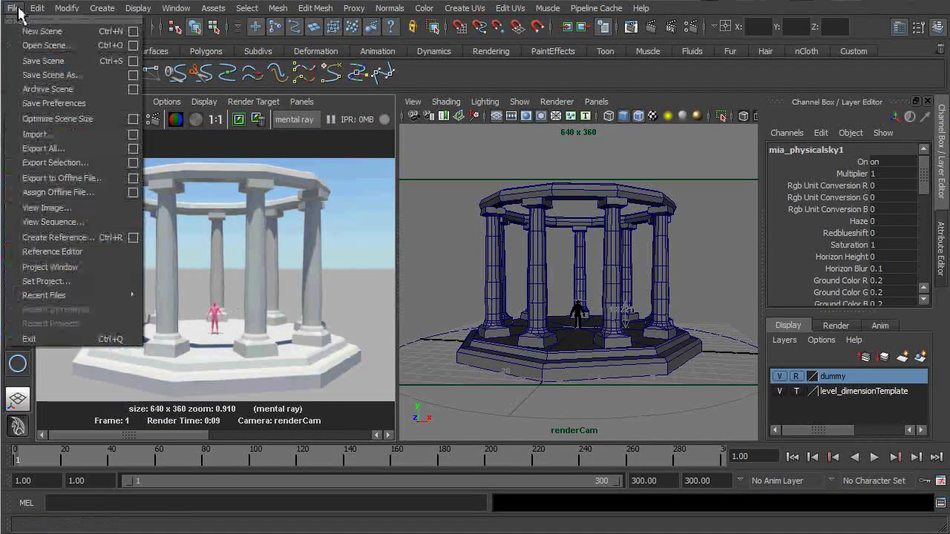
Step: Save the scene as studio10B_renderSetup in Maya ASCII format
left_click(79, 80)
left_click(362, 477)
left_click(363, 478)
left_click(371, 453)
type("studio10B_renderSetup")
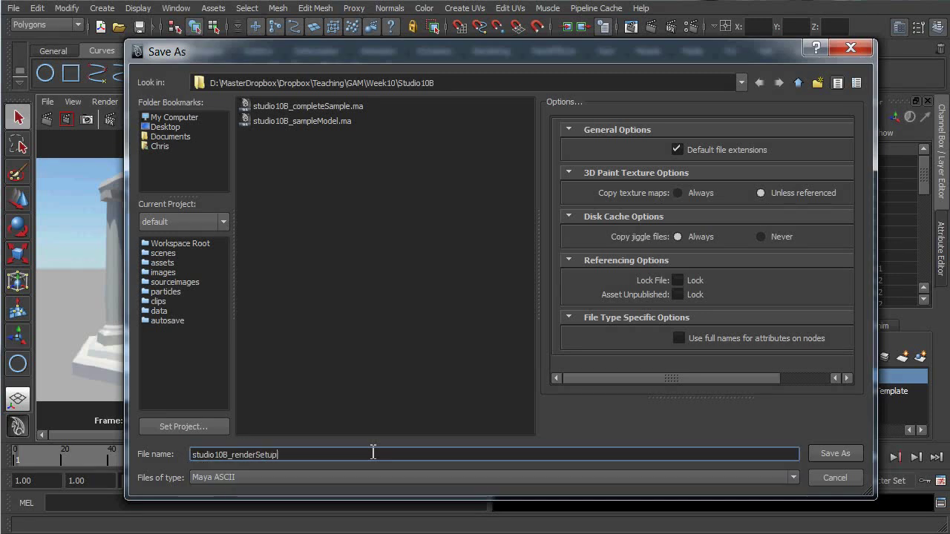
key("Return")
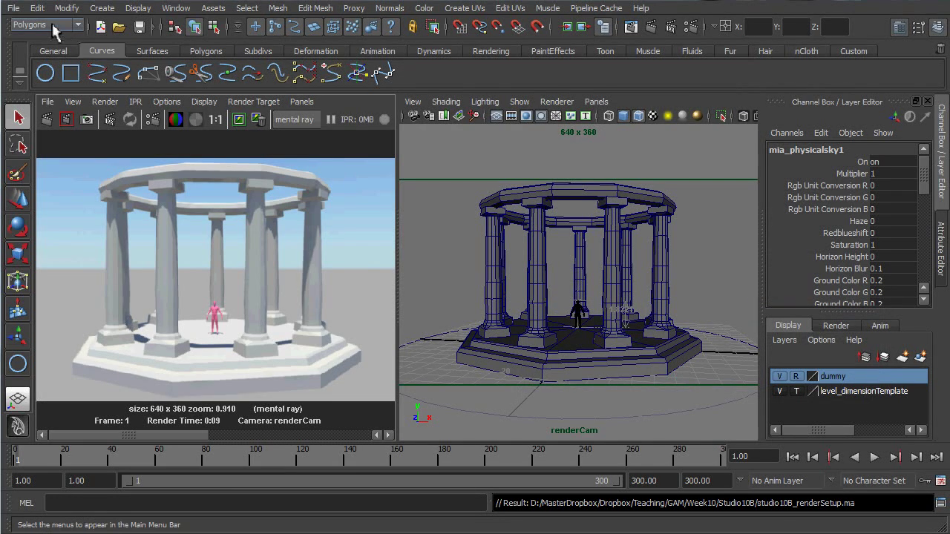
Step: Switch to the Rendering menu set and launch a mental ray Batch Render
left_click(74, 28)
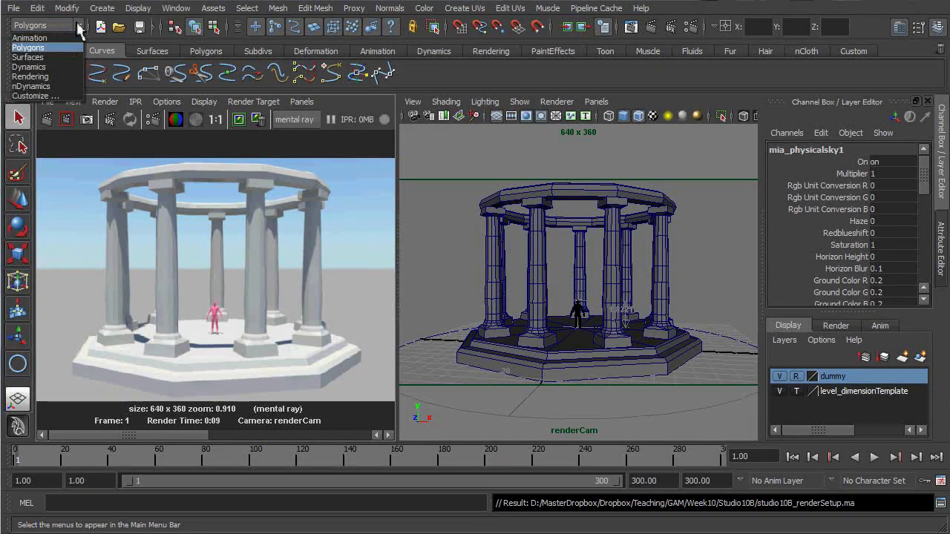
left_click(62, 82)
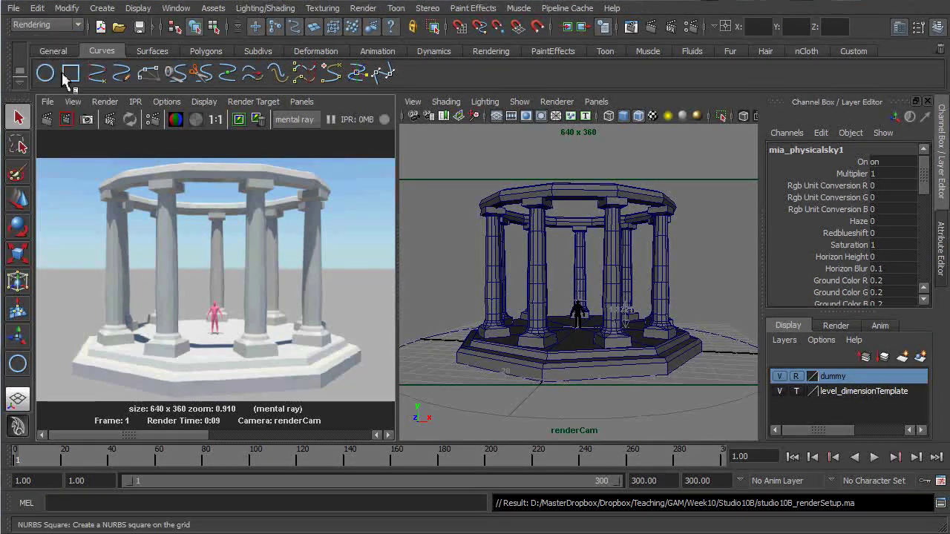
left_click(363, 9)
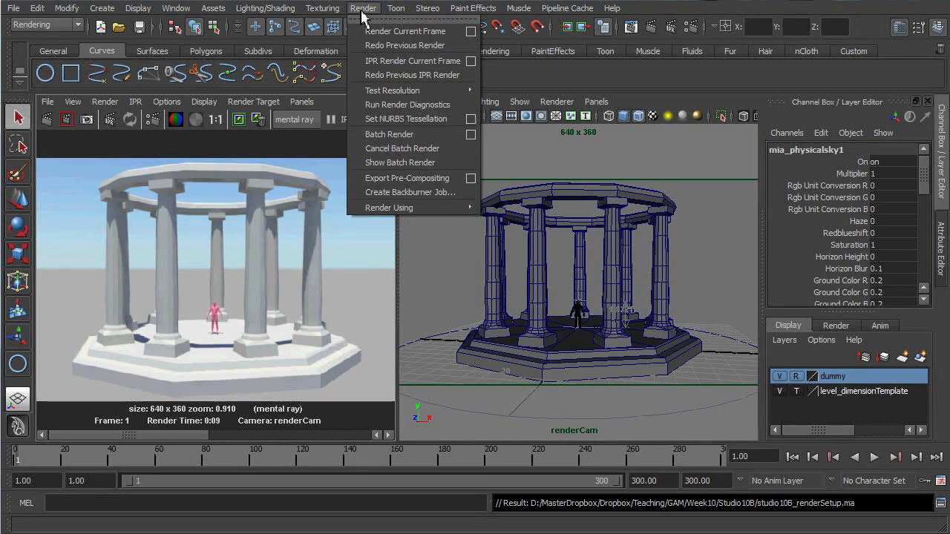
left_click(400, 134)
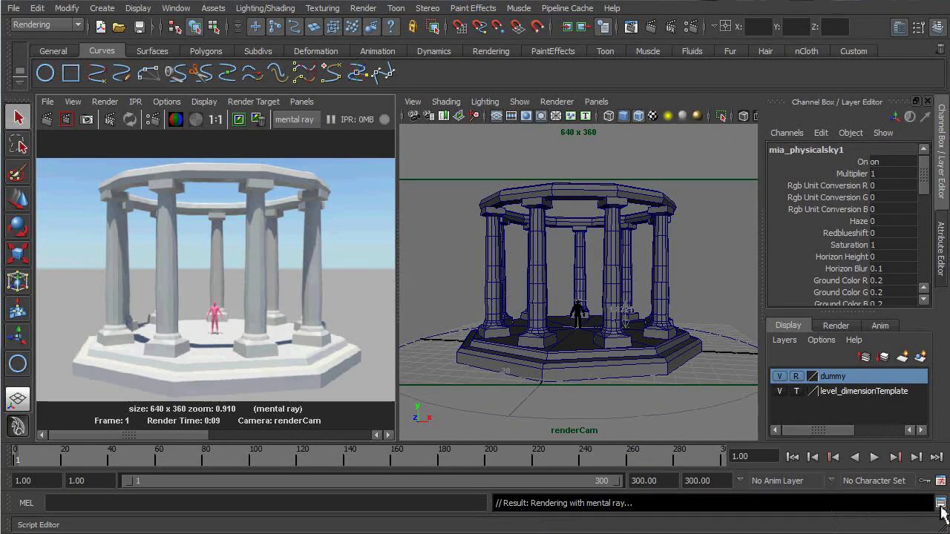
Step: Open the Script Editor render log, then resize and move it to reveal the render
left_click(940, 504)
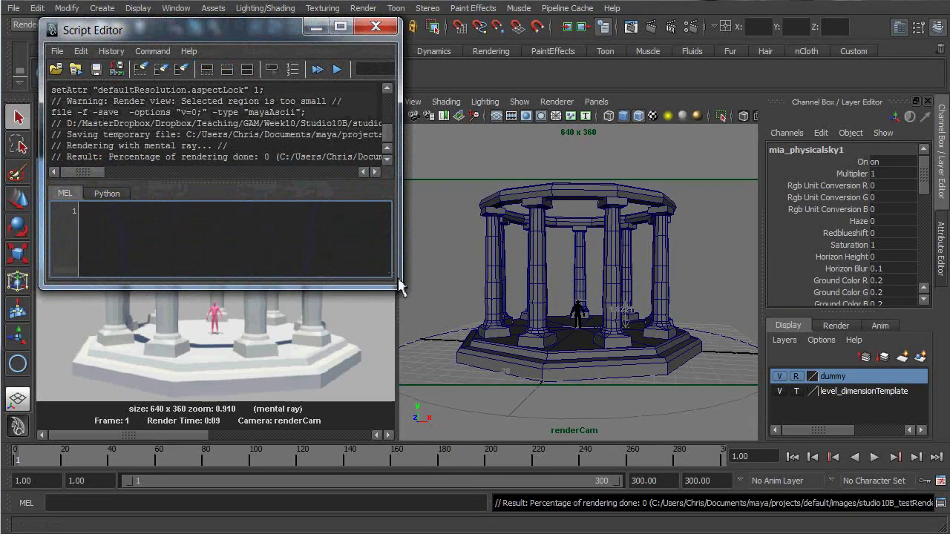
left_click_drag(400, 288, 747, 445)
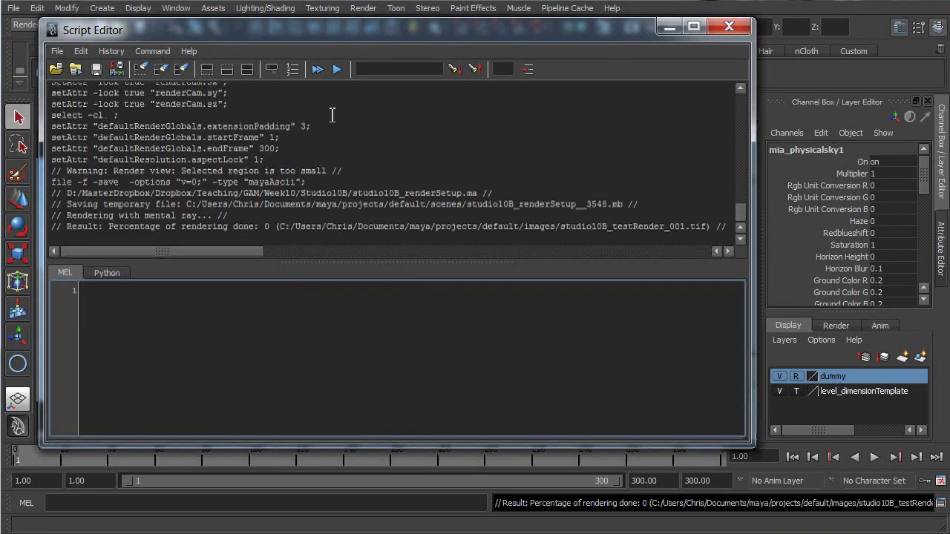
left_click_drag(315, 31, 523, 28)
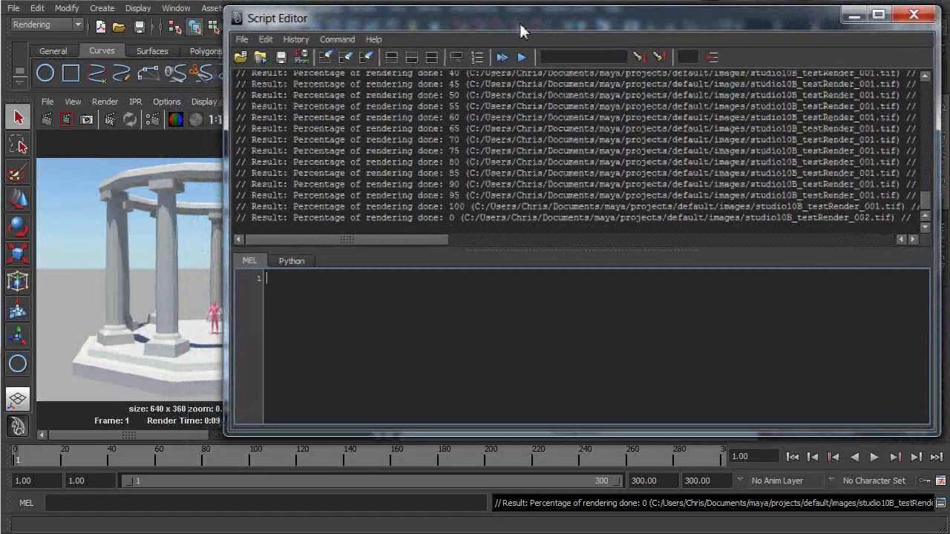
left_click_drag(226, 245, 333, 245)
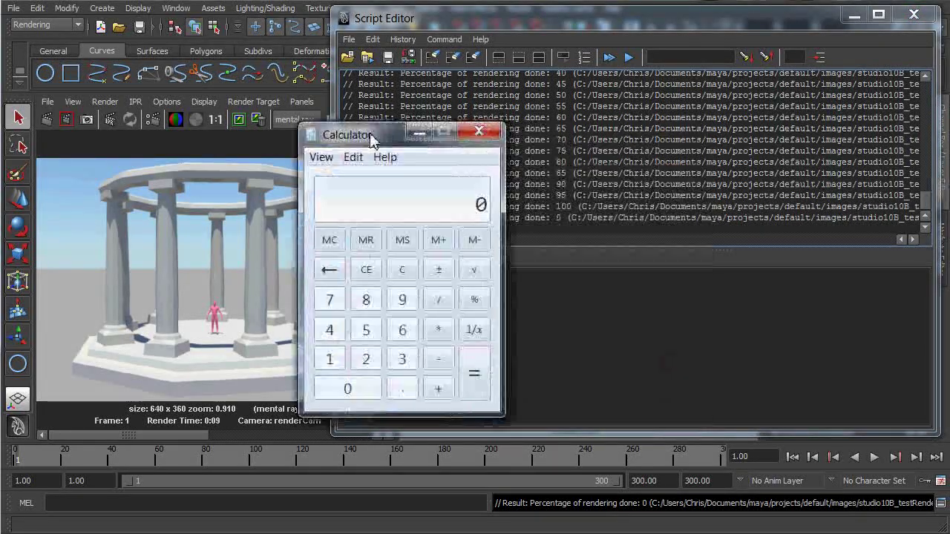
Step: Compute 300 × 9 = 2700 seconds, then divide by 60 to get 45 minutes
left_click_drag(367, 132, 132, 87)
left_click(164, 308)
left_click(132, 337)
left_click(131, 337)
left_click(200, 279)
left_click(164, 250)
left_click(236, 338)
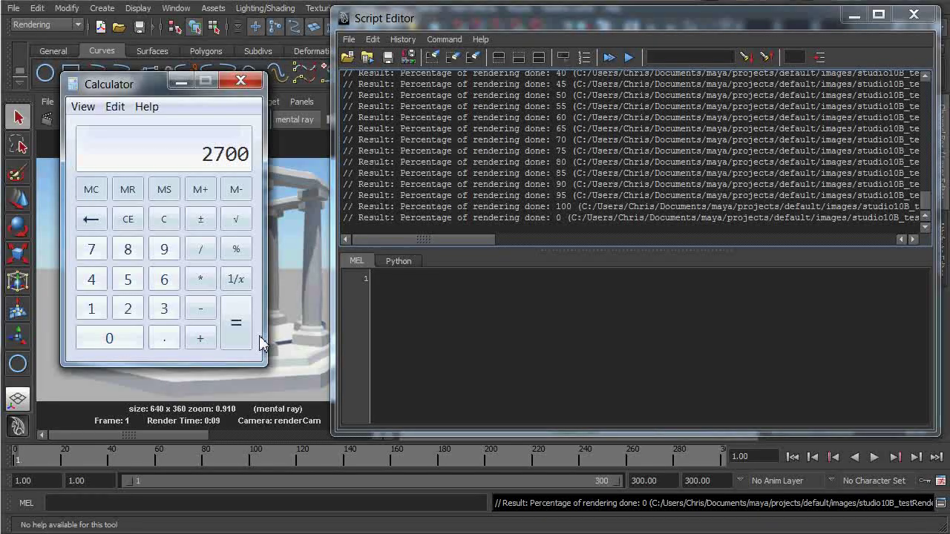
left_click(202, 252)
left_click(109, 338)
left_click(236, 321)
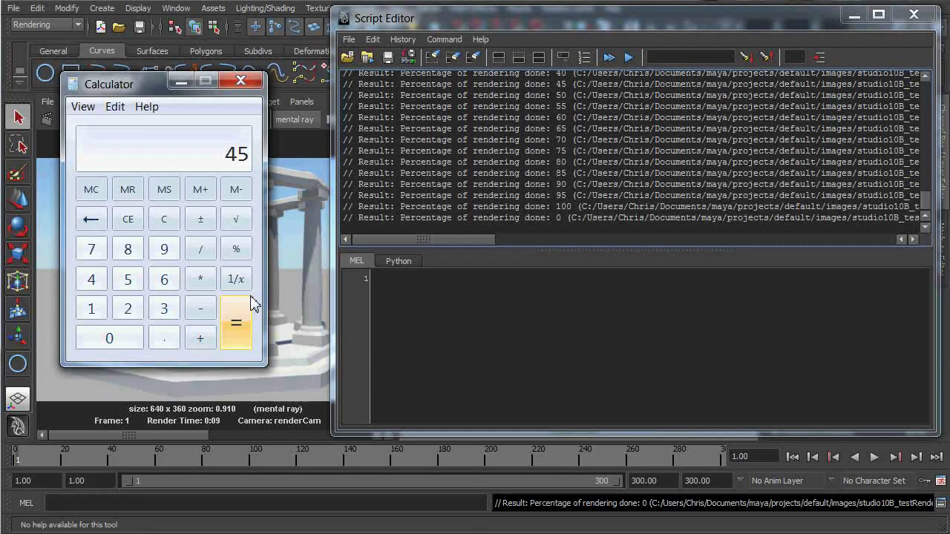
Step: Close the calculator and highlight the 'Rendering Completed' message in the log
left_click(242, 81)
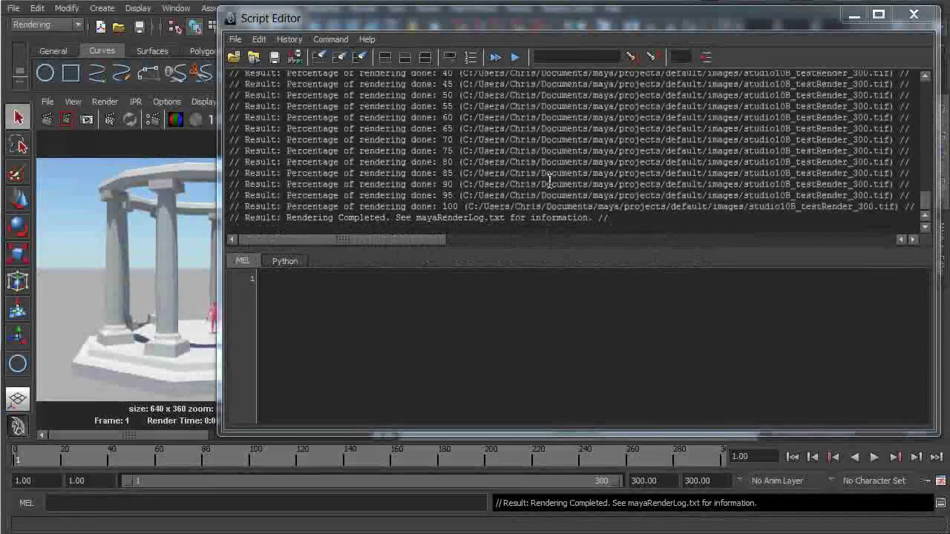
left_click_drag(247, 218, 461, 221)
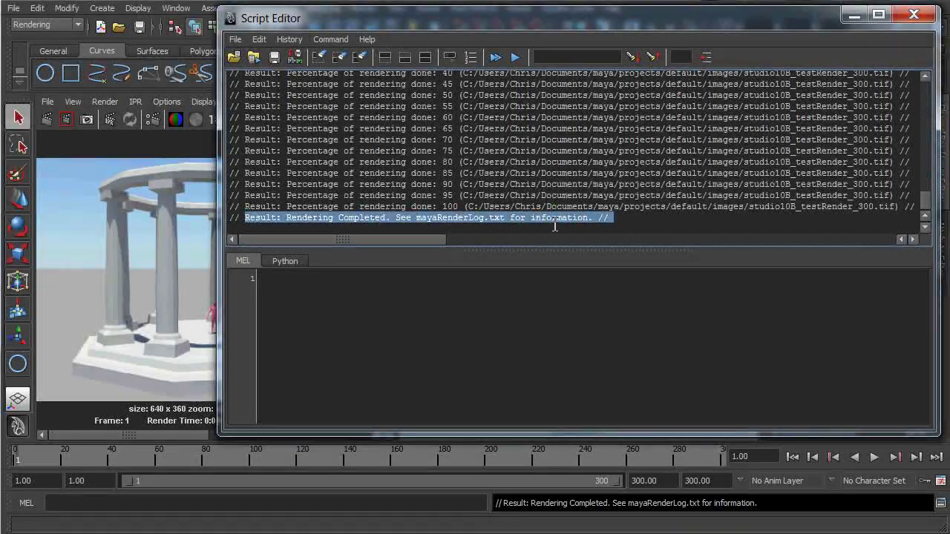
Step: Close the render log and check the frames' save path in Render Settings' Common tab
left_click(915, 18)
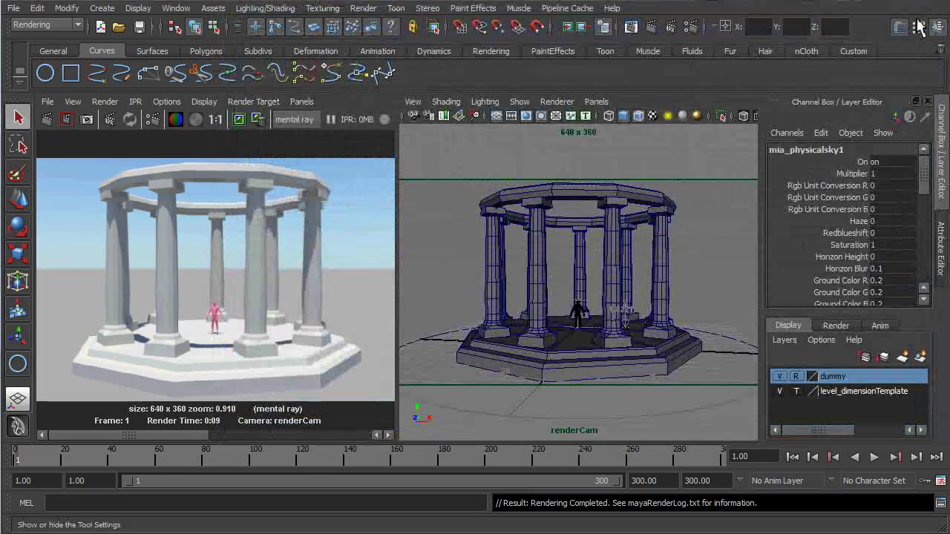
left_click(691, 29)
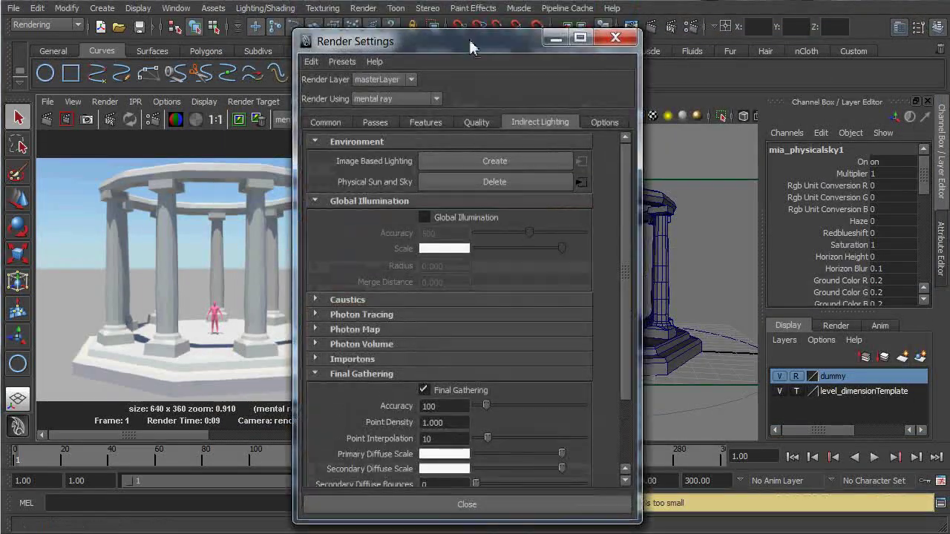
left_click(405, 117)
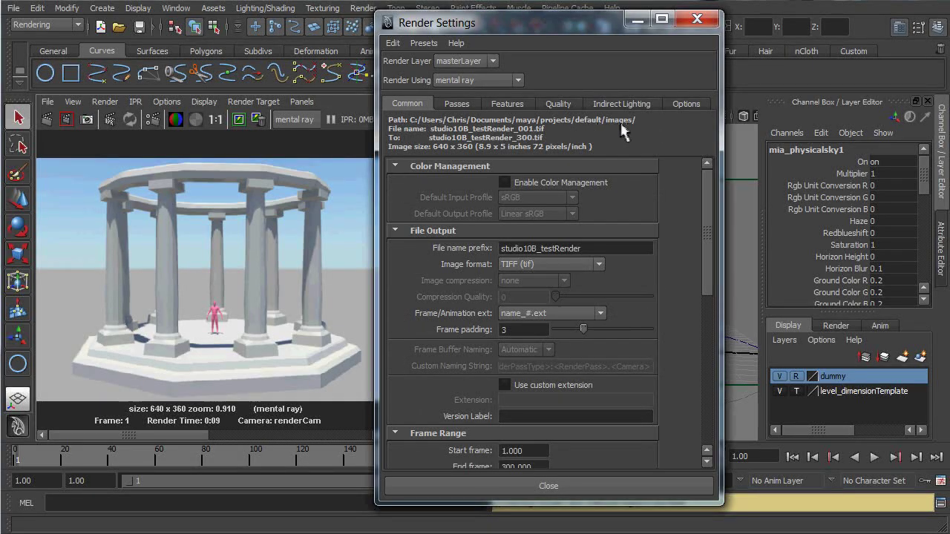
left_click(697, 18)
Step: In the images folder, check the details of frames 001, 003, 005 and 300
double_click(329, 267)
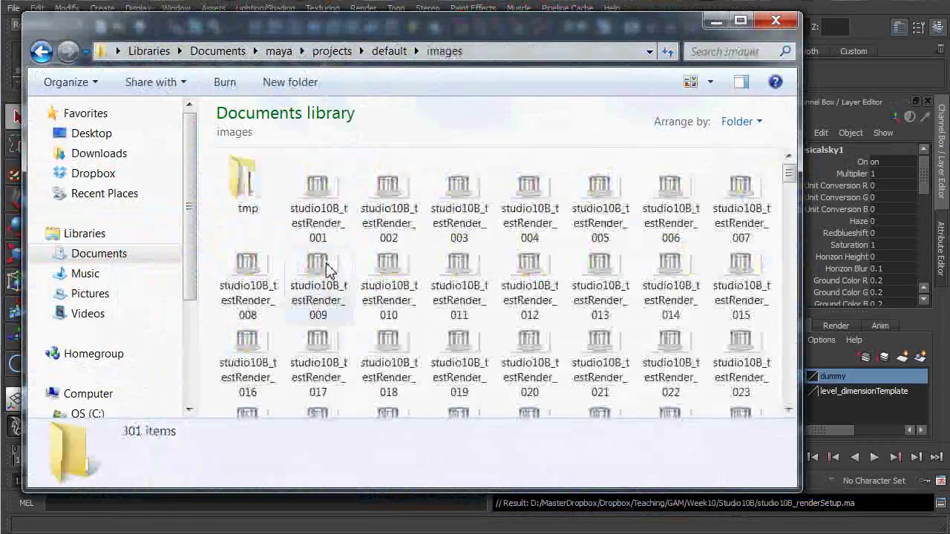
left_click(317, 189)
left_click(459, 204)
left_click(602, 213)
scroll(602, 213, "down", 20)
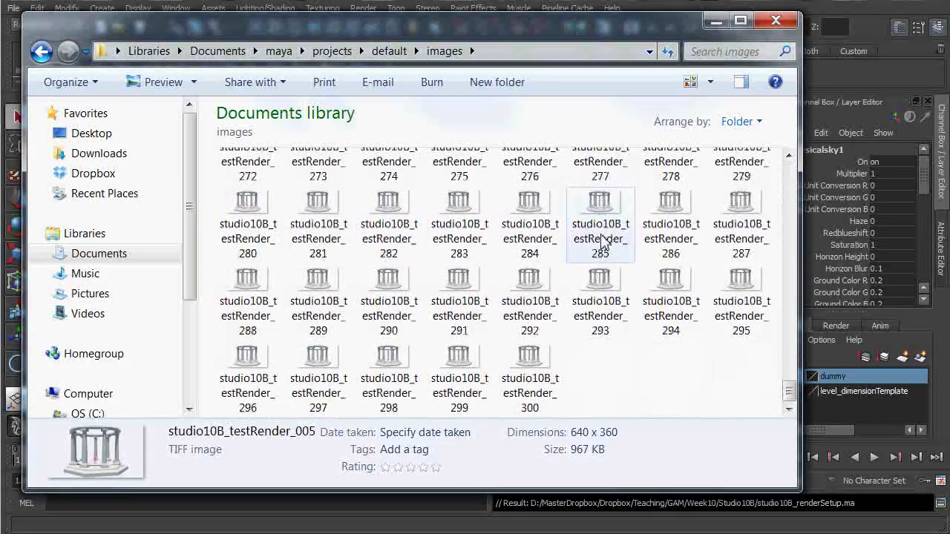
left_click(544, 357)
scroll(544, 357, "up", 10)
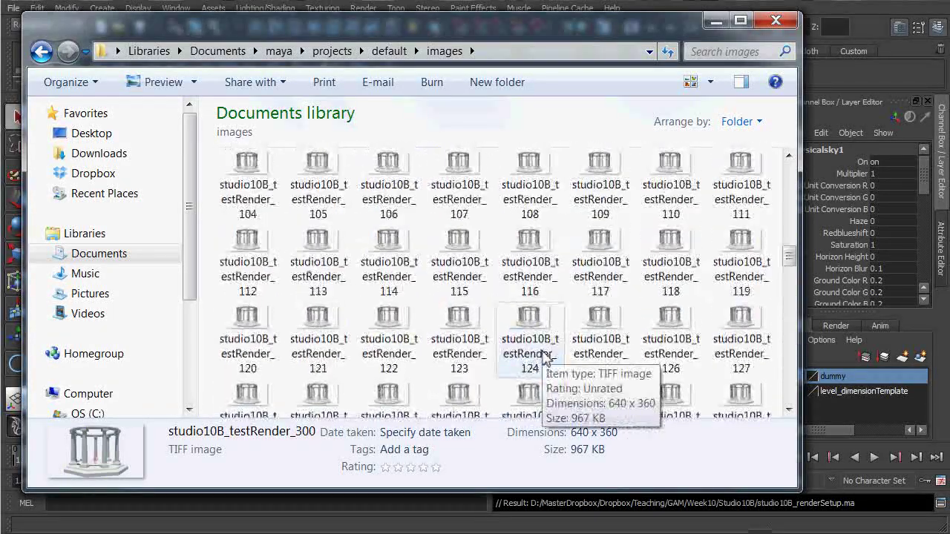
scroll(544, 357, "up", 6)
left_click(331, 207)
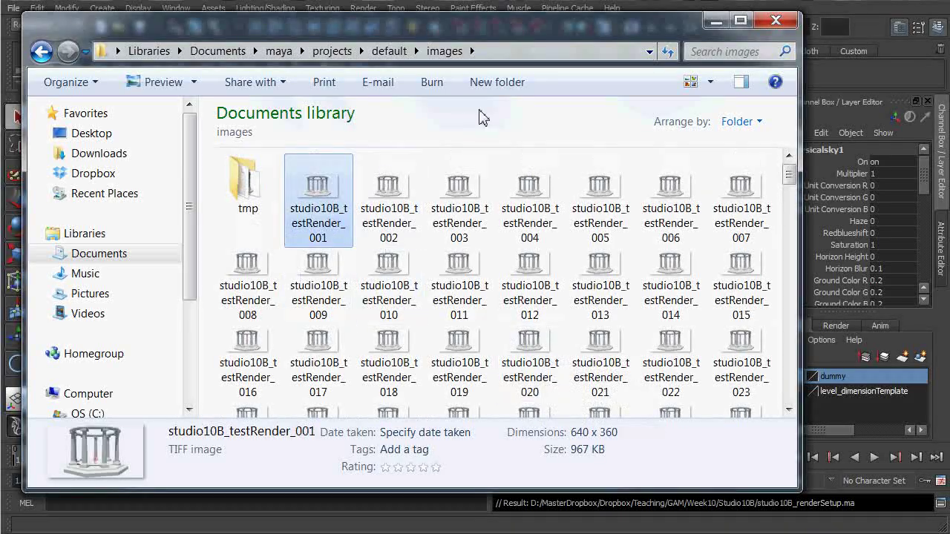
Step: Move Explorer to the right and search Windows for fc to find FCheck
left_click_drag(496, 20, 623, 23)
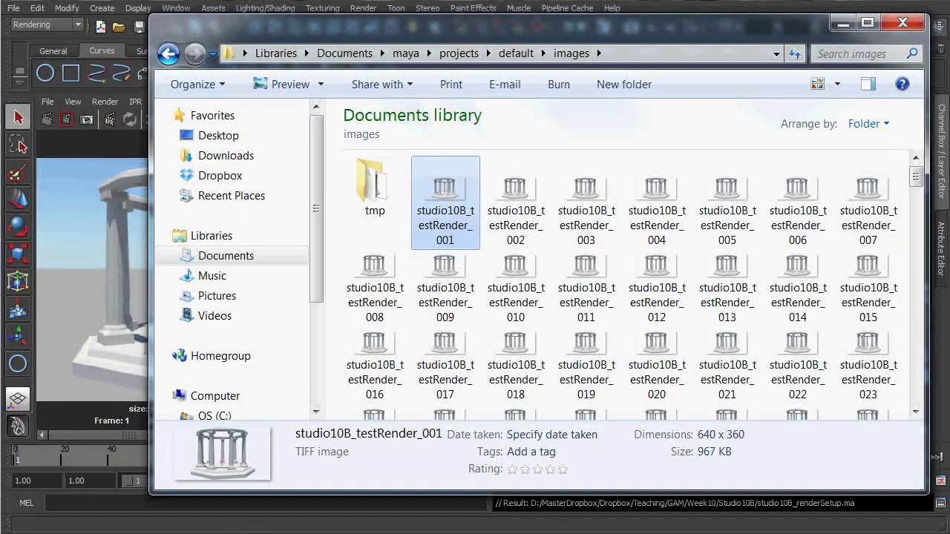
key("super")
type("fc")
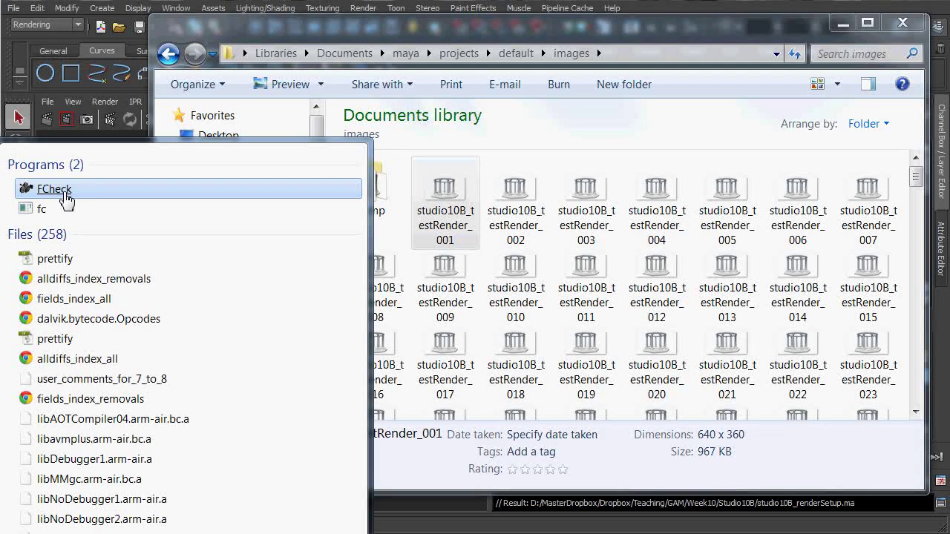
Step: Launch FCheck, reposition its window, and choose File > Open Animation
left_click(56, 189)
left_click_drag(696, 236, 681, 165)
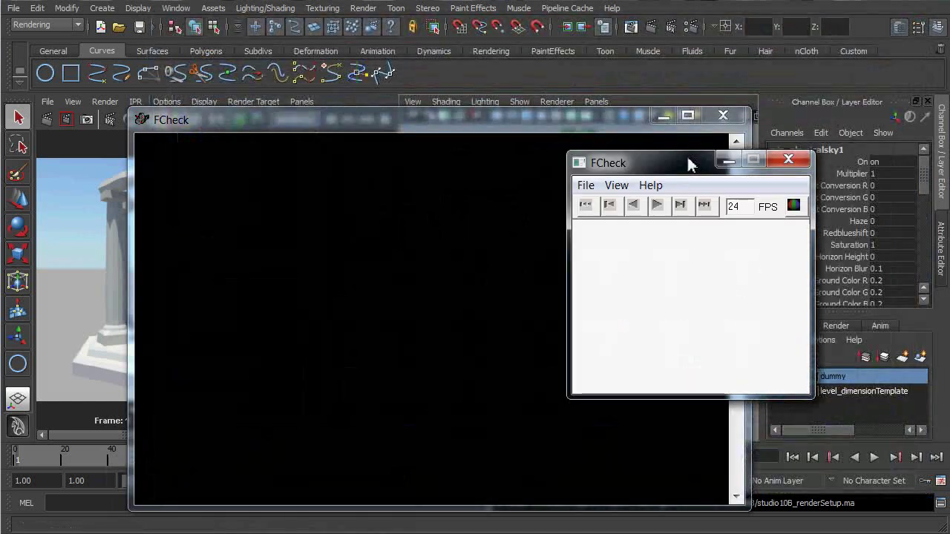
left_click_drag(688, 164, 737, 116)
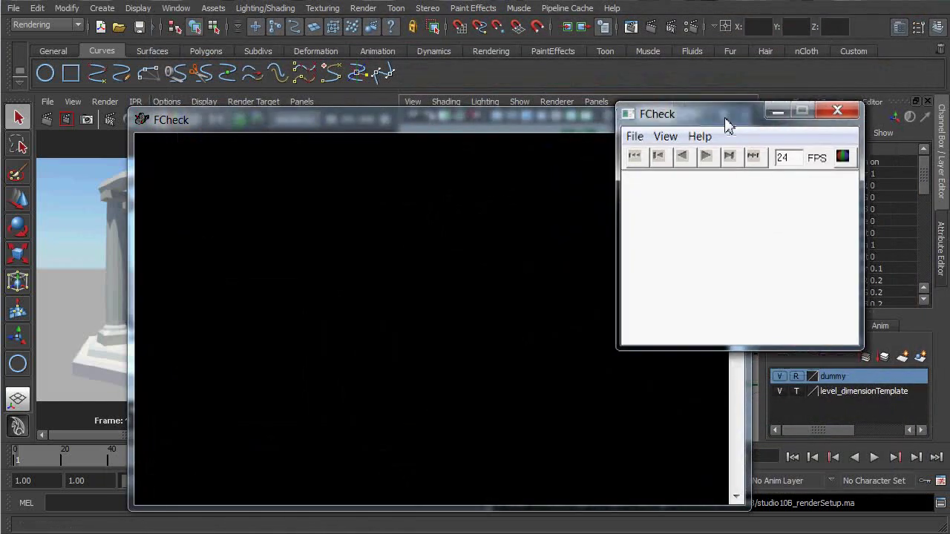
left_click(634, 137)
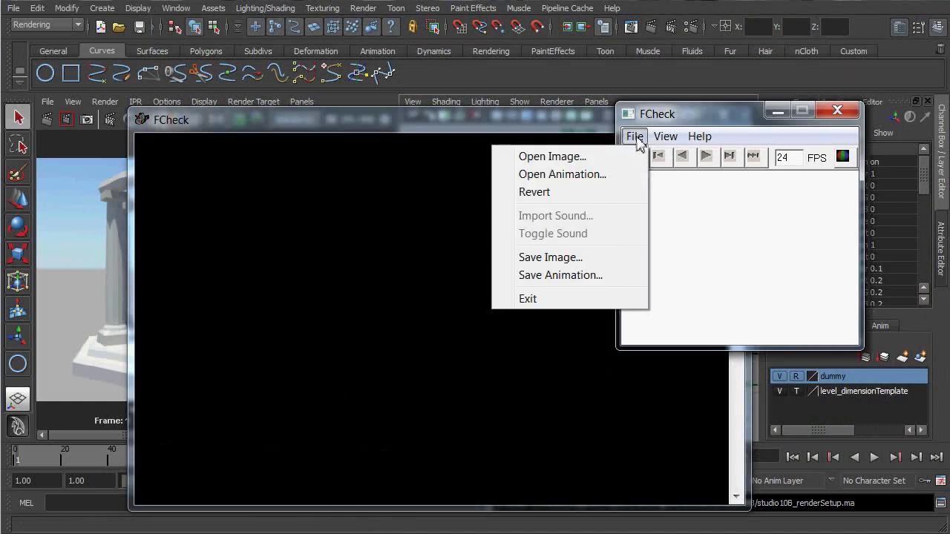
left_click(604, 175)
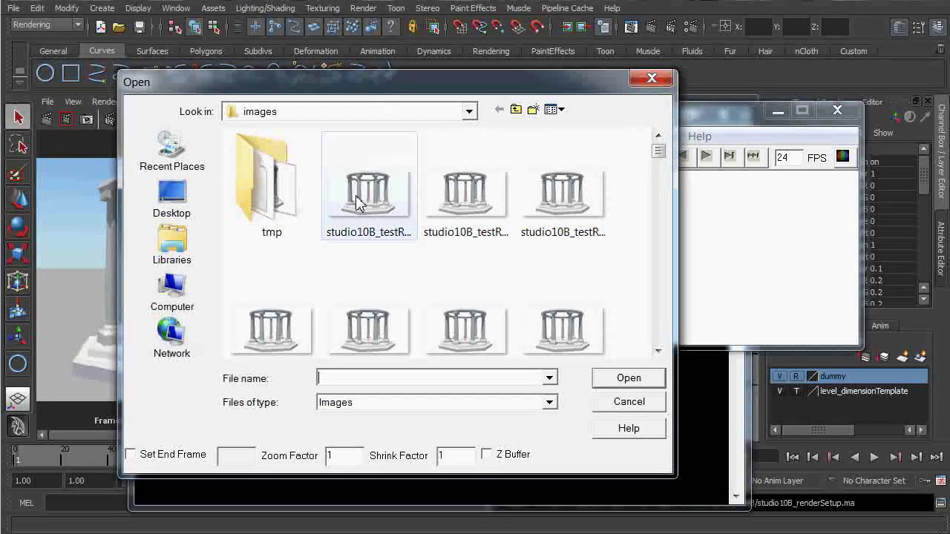
Step: Open the sequence from studio10B_testRender_001 for playback in FCheck
left_click(367, 185)
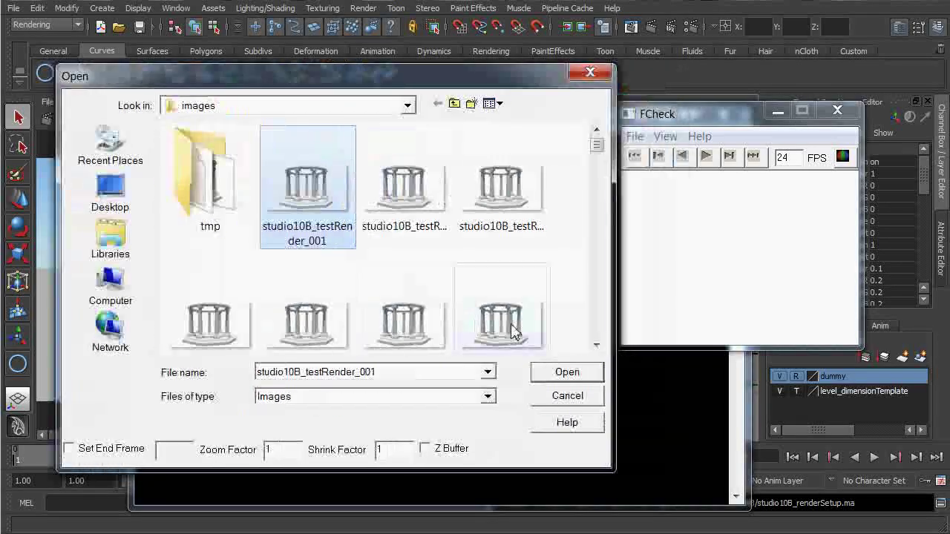
left_click(566, 374)
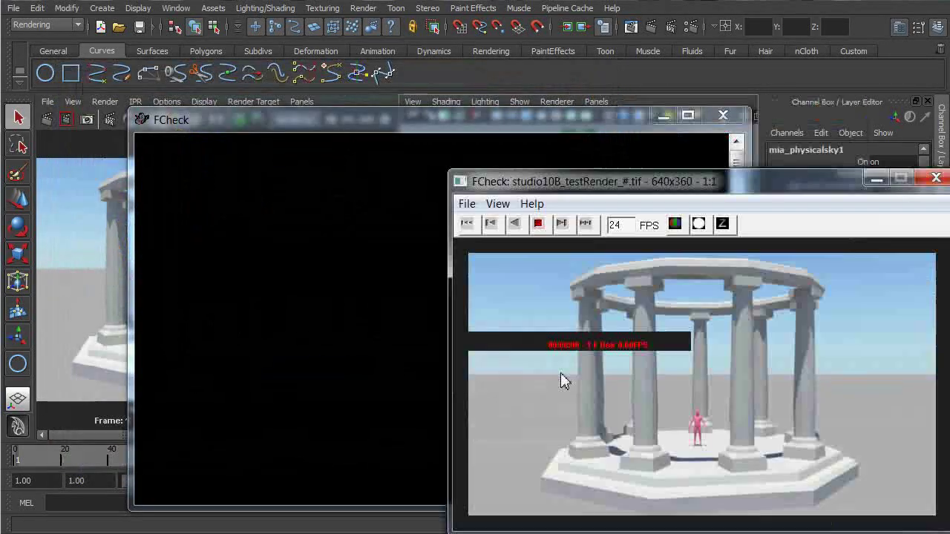
left_click_drag(631, 181, 494, 103)
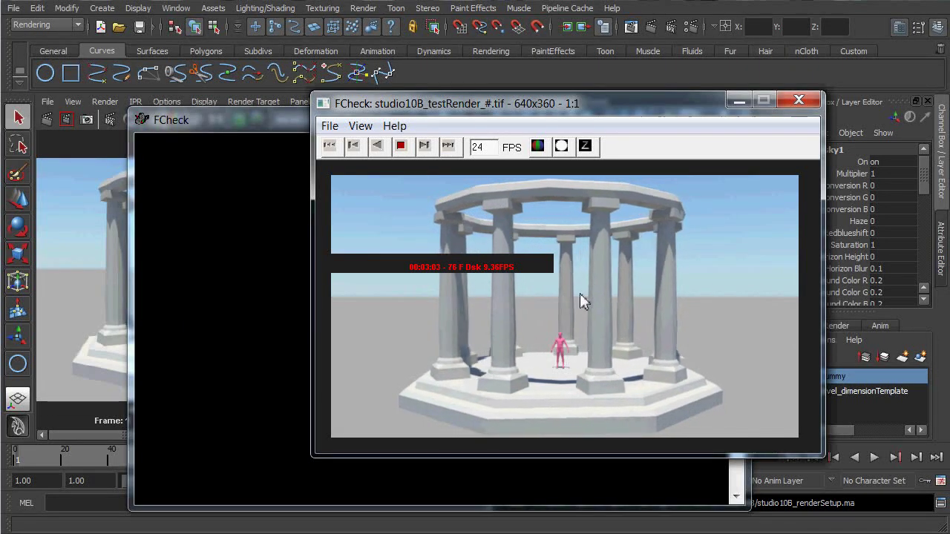
Step: Play the sequence at 25 fps, then stop playback and close FCheck
double_click(481, 146)
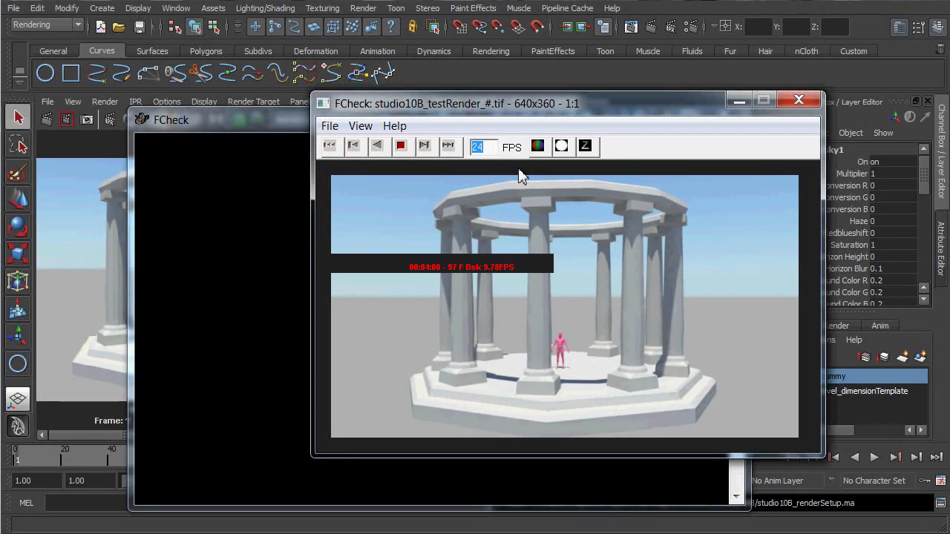
type("25")
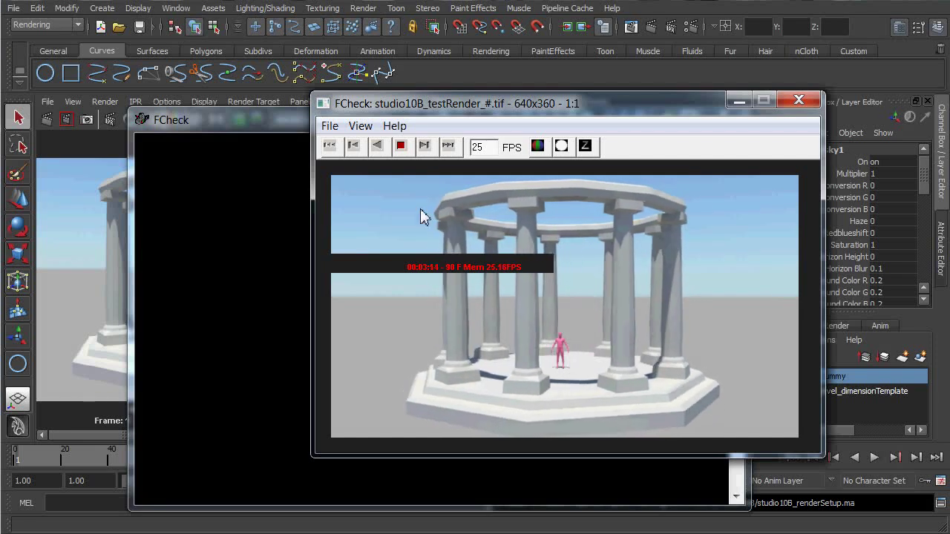
left_click(401, 146)
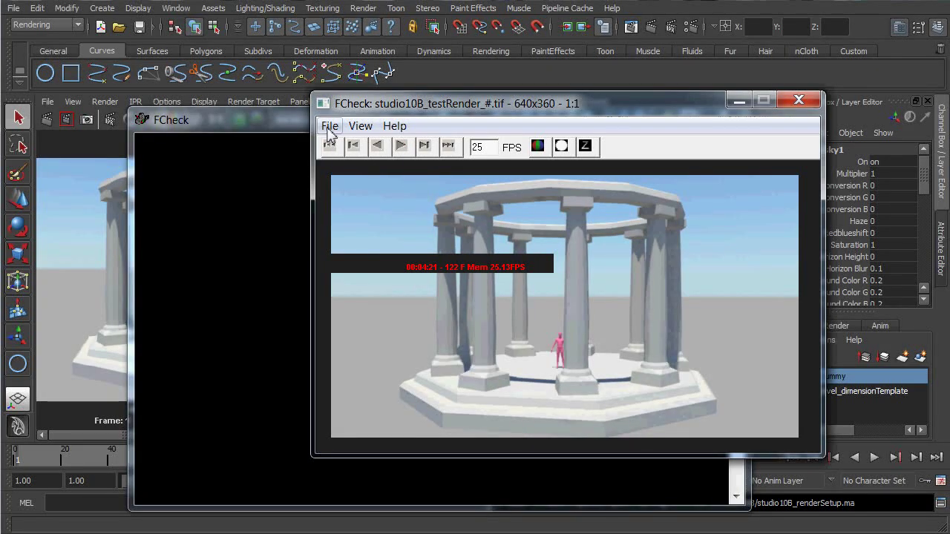
left_click_drag(397, 110, 382, 64)
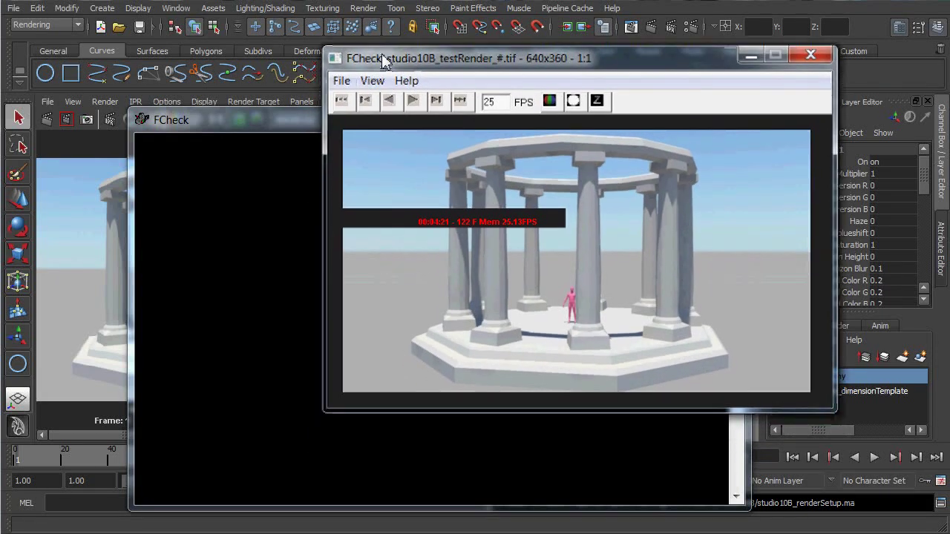
left_click(810, 55)
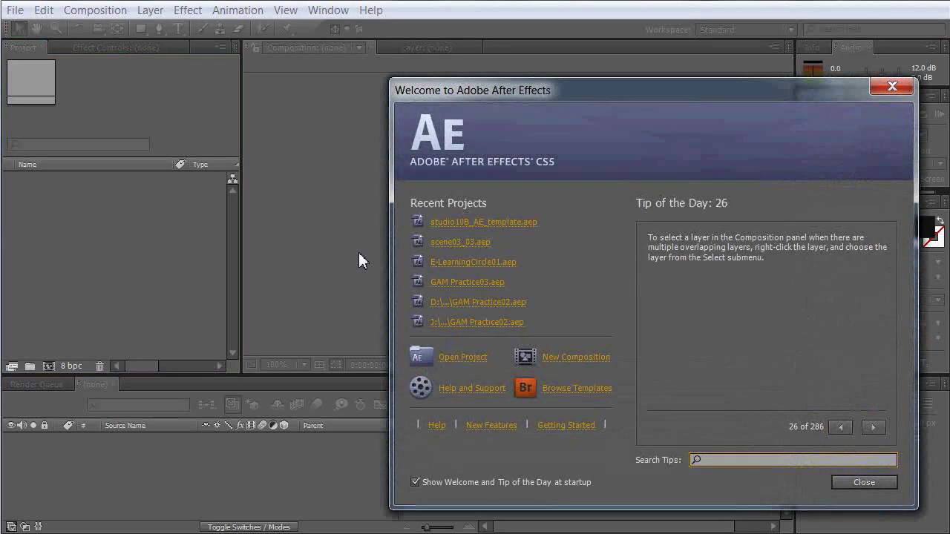
Step: Open the studio10B_AE_template project containing Comp 1
left_click(453, 358)
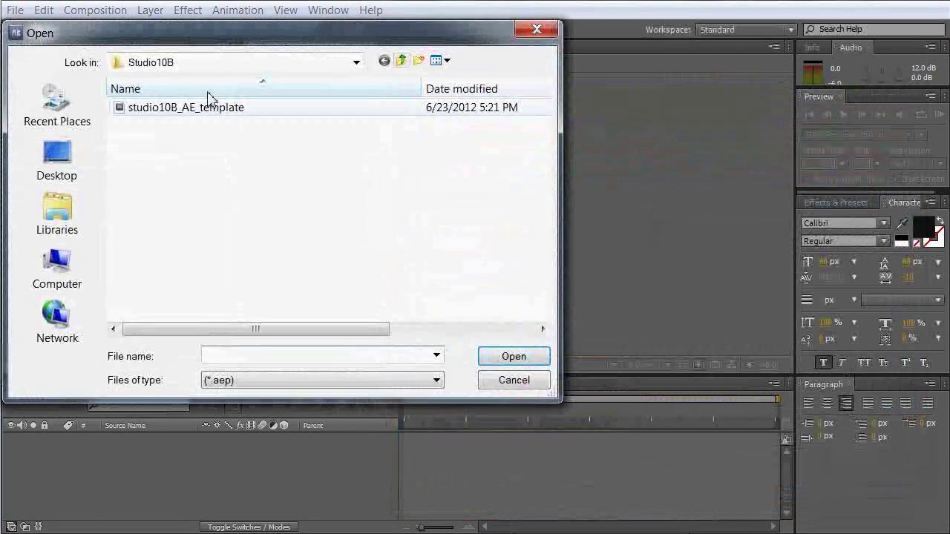
left_click(175, 112)
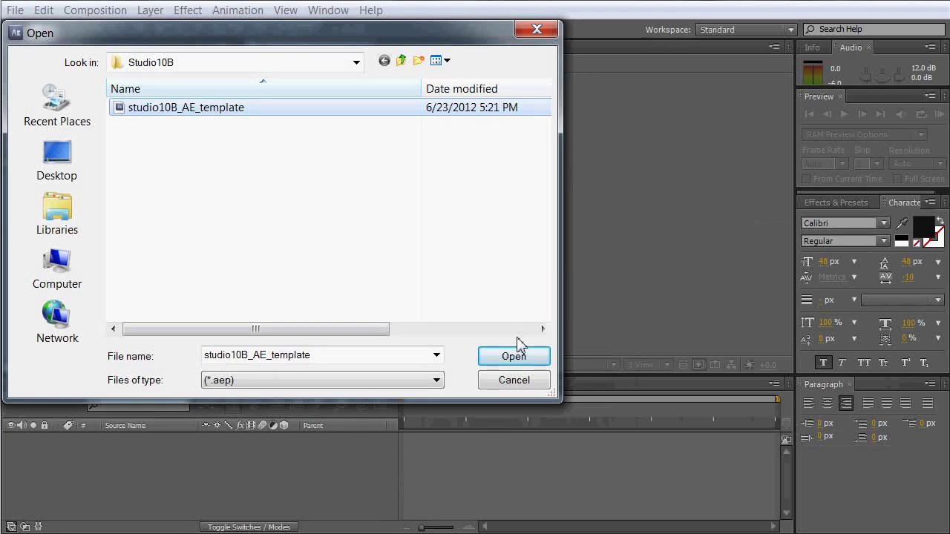
left_click(533, 359)
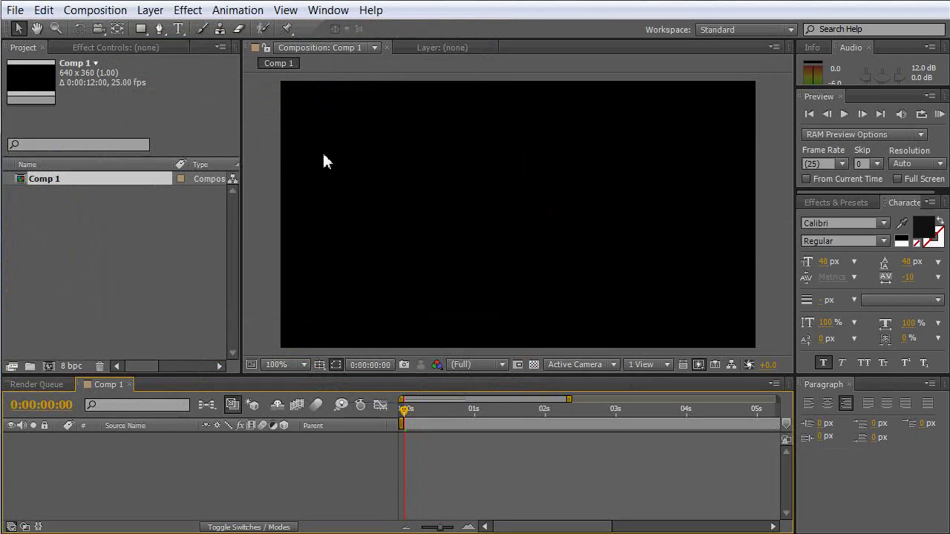
Step: Import the render frames from default/images as a TIFF sequence
left_click(21, 13)
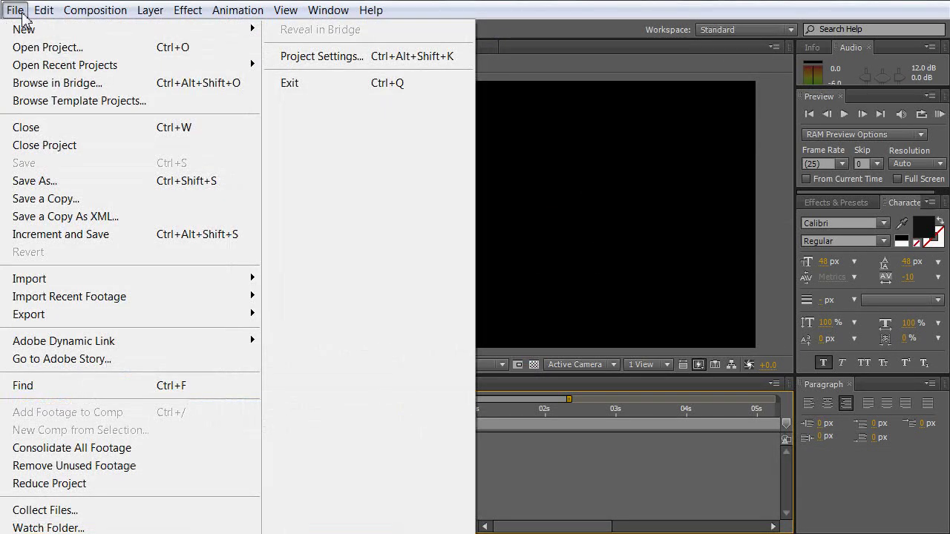
mouse_move(88, 279)
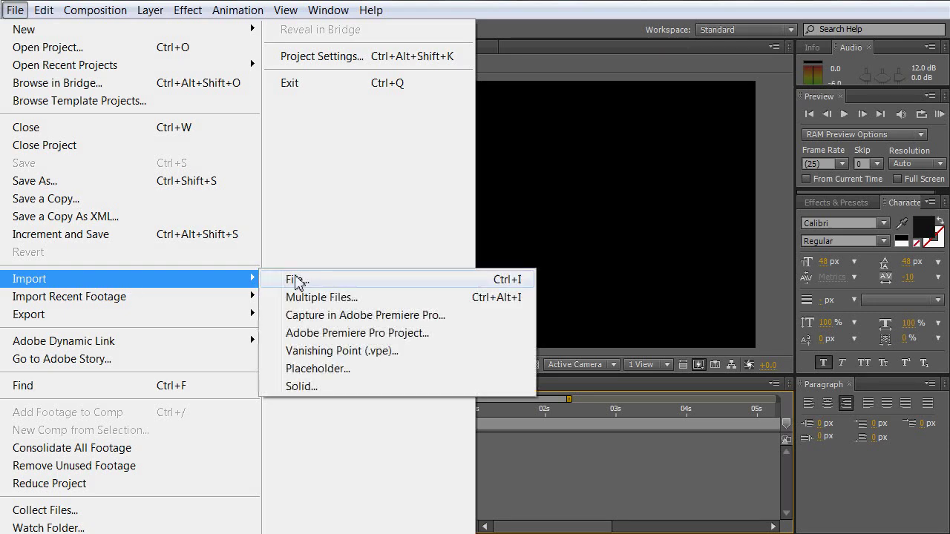
left_click(308, 282)
double_click(231, 107)
scroll(289, 233, "down", 2)
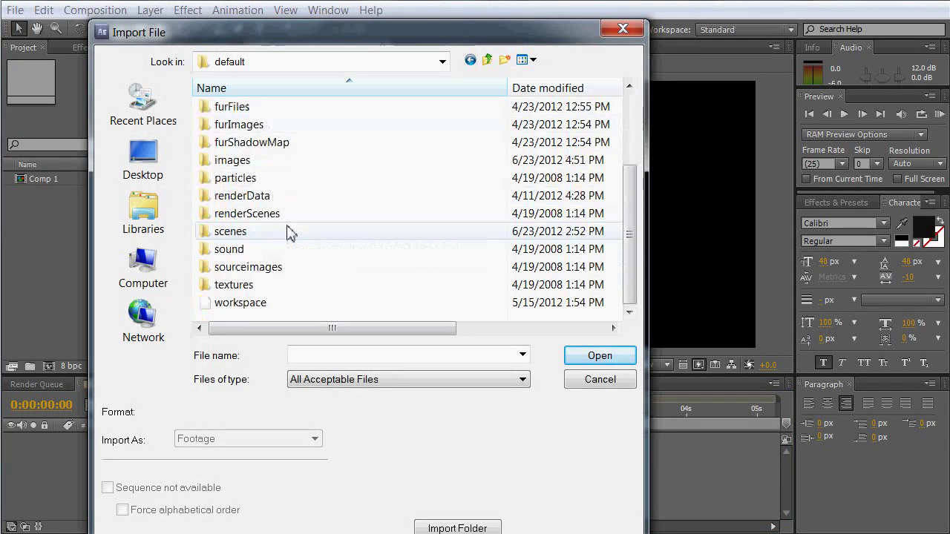
double_click(267, 162)
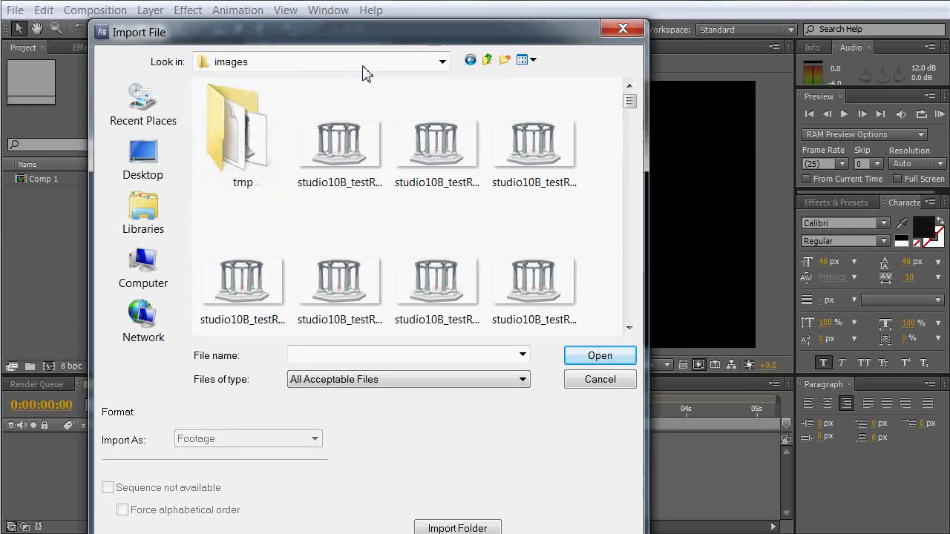
left_click_drag(489, 37, 511, 29)
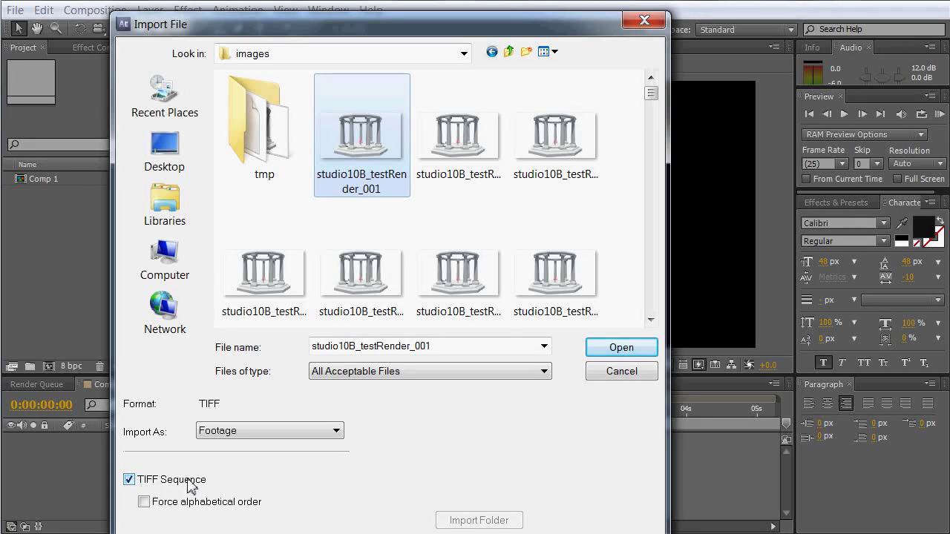
left_click(616, 348)
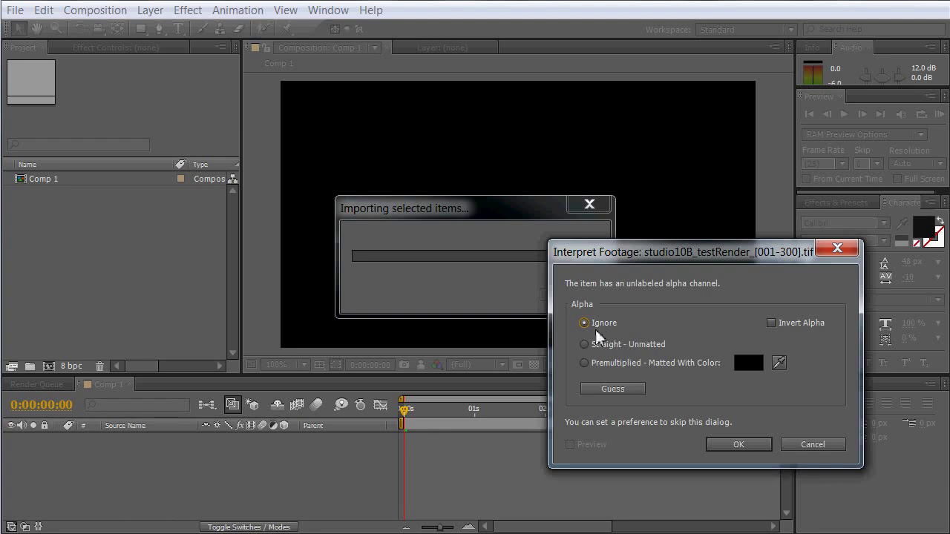
Step: Accept ignoring the alpha channel, then open Interpret Footage > Main for the imported sequence
left_click(739, 444)
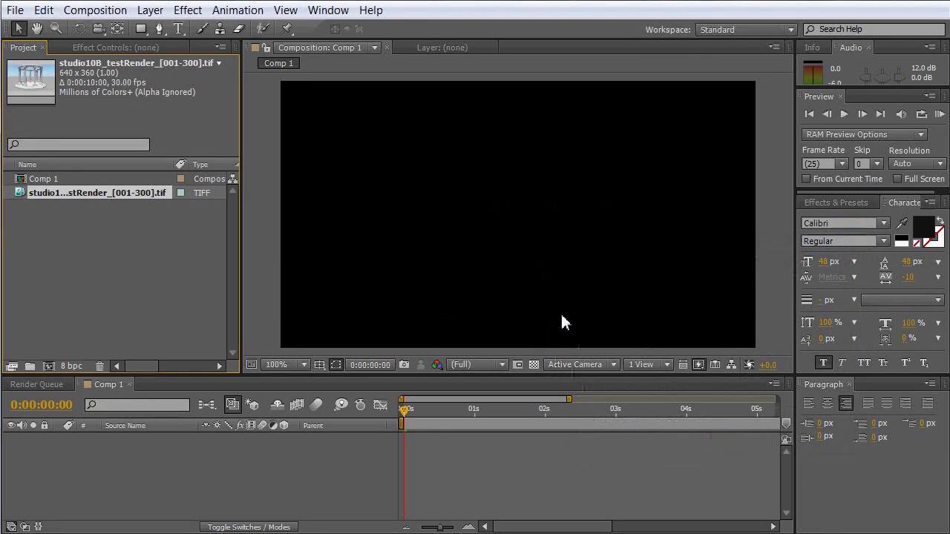
right_click(22, 197)
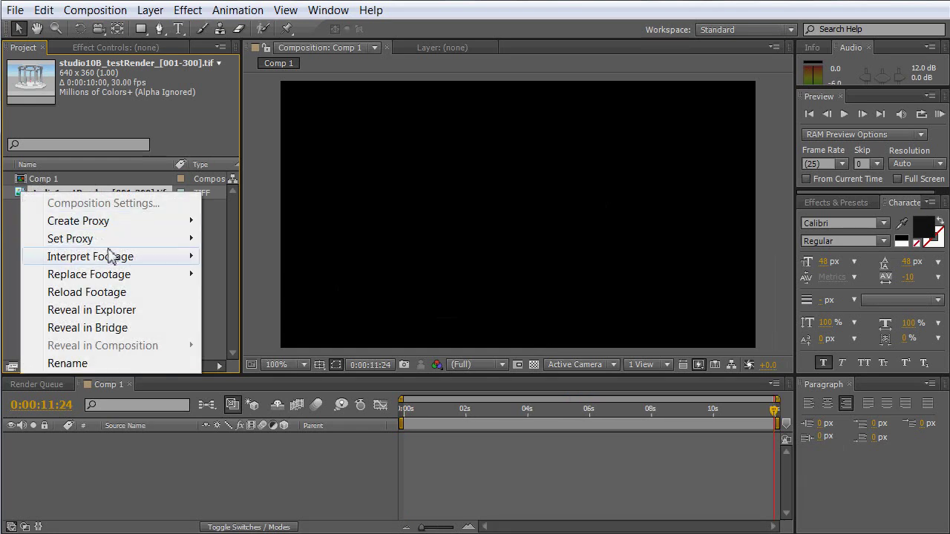
mouse_move(109, 256)
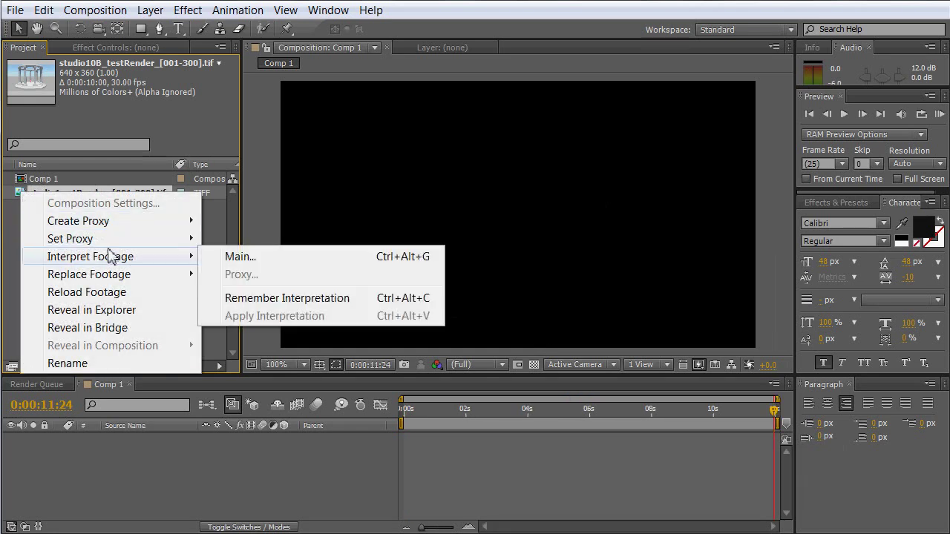
left_click(231, 256)
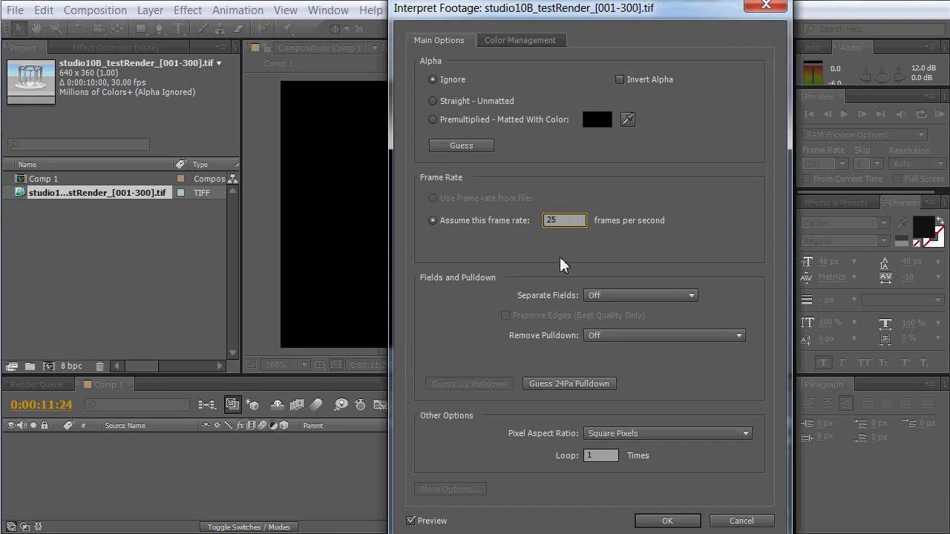
Step: Confirm 25 fps and place the studio10B_testRender sequence as layer 1 in Comp 1
left_click(674, 523)
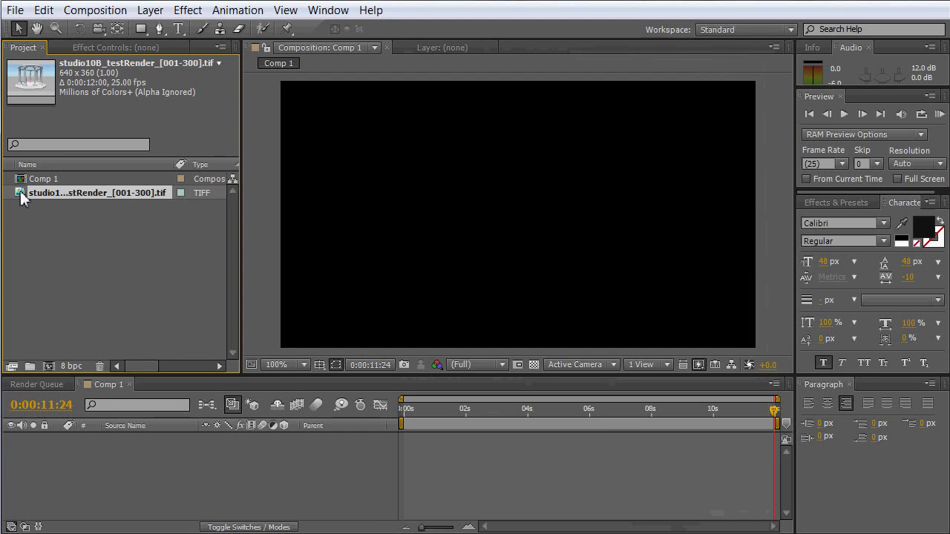
left_click_drag(21, 196, 33, 443)
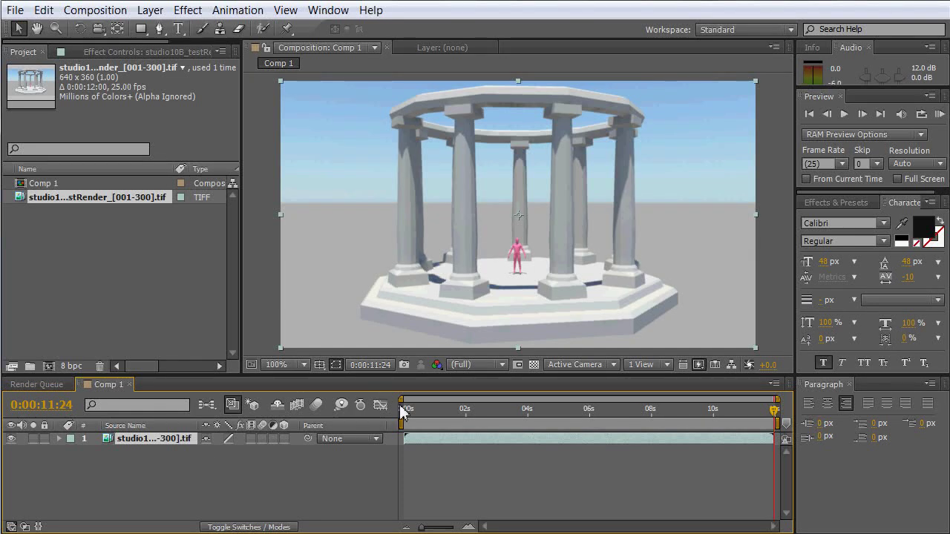
left_click_drag(407, 412, 348, 413)
left_click(21, 187)
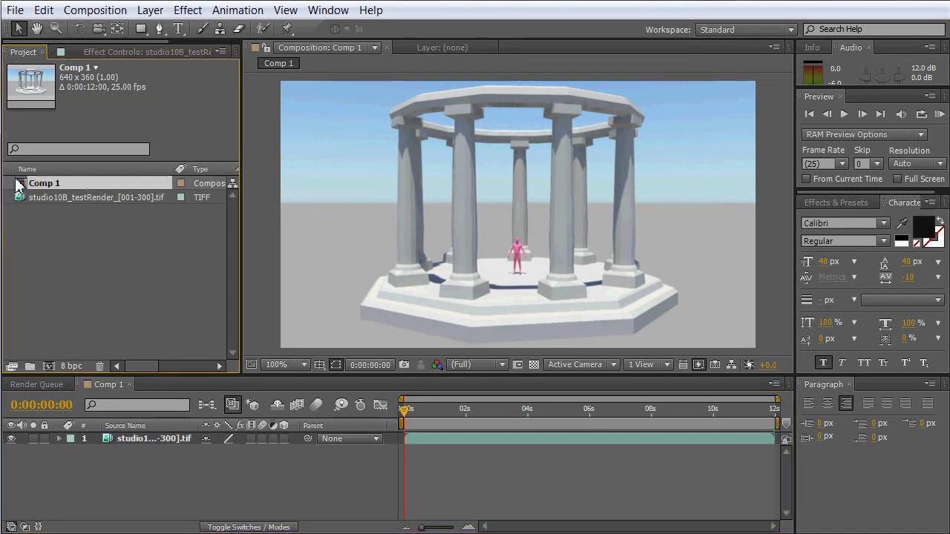
left_click(92, 12)
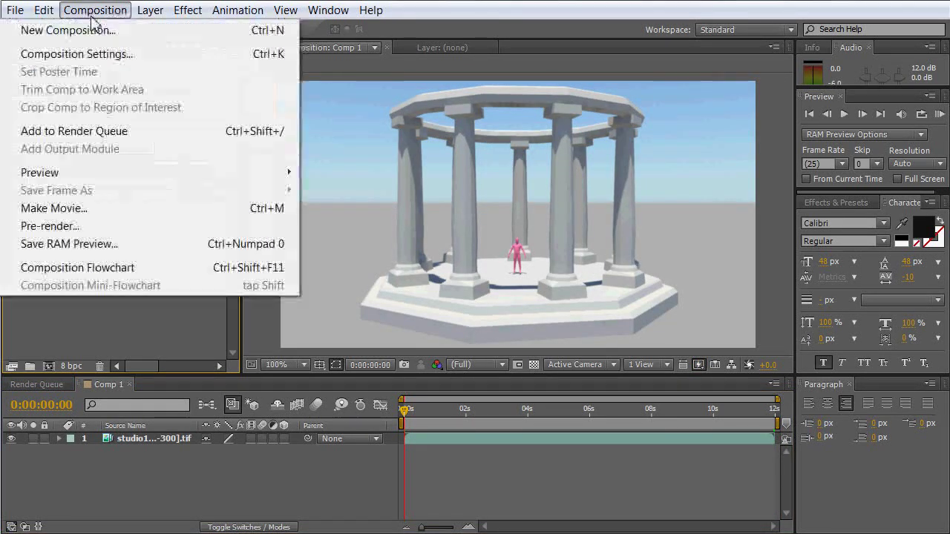
Step: Add Comp 1 to the Render Queue with FLV output format, then choose the output location
left_click(143, 136)
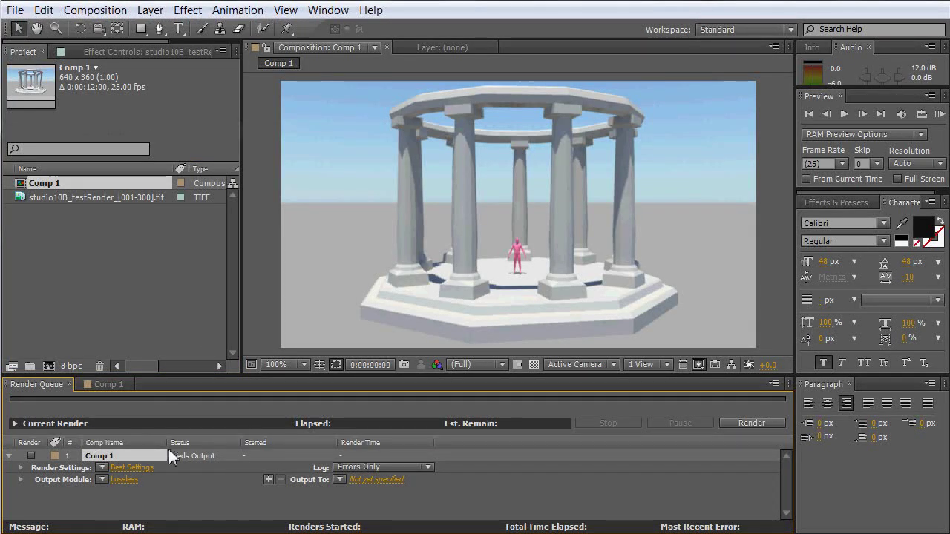
left_click(129, 479)
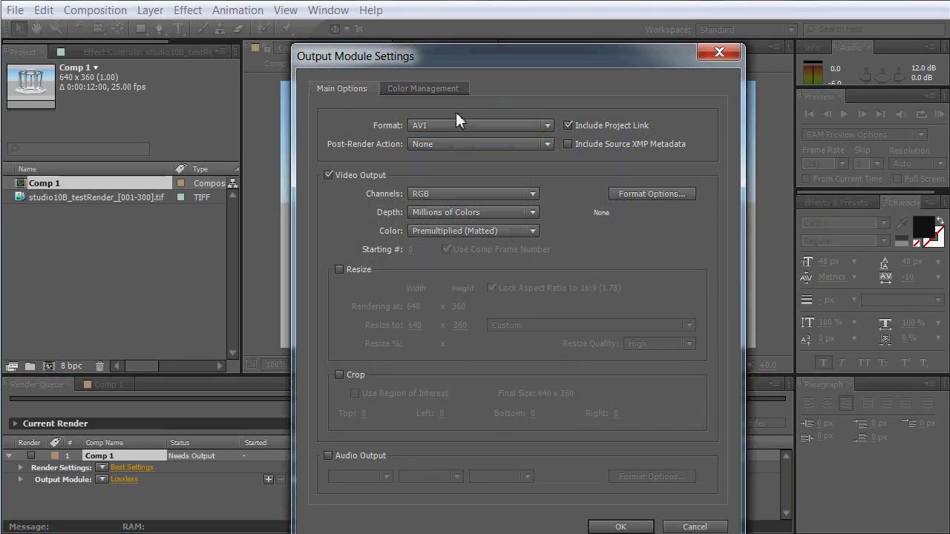
left_click_drag(469, 60, 463, 32)
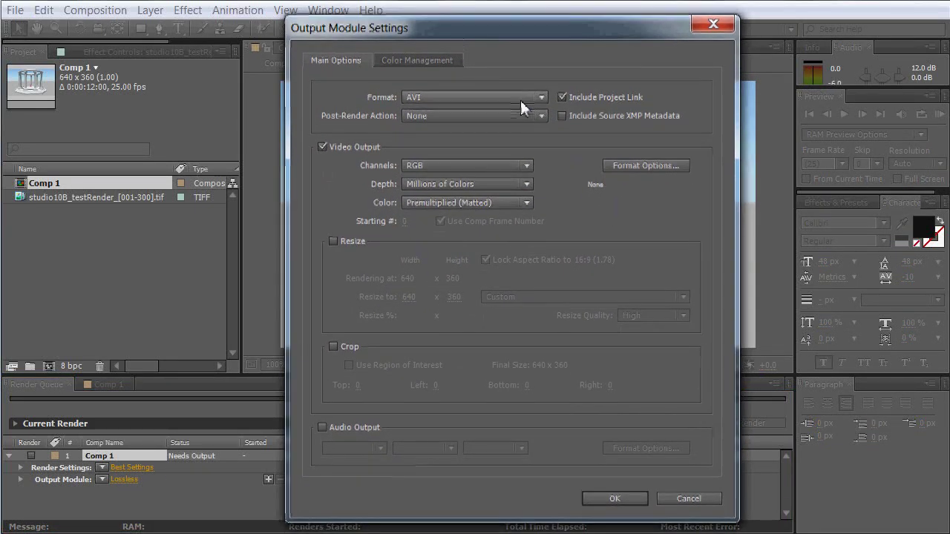
left_click(532, 101)
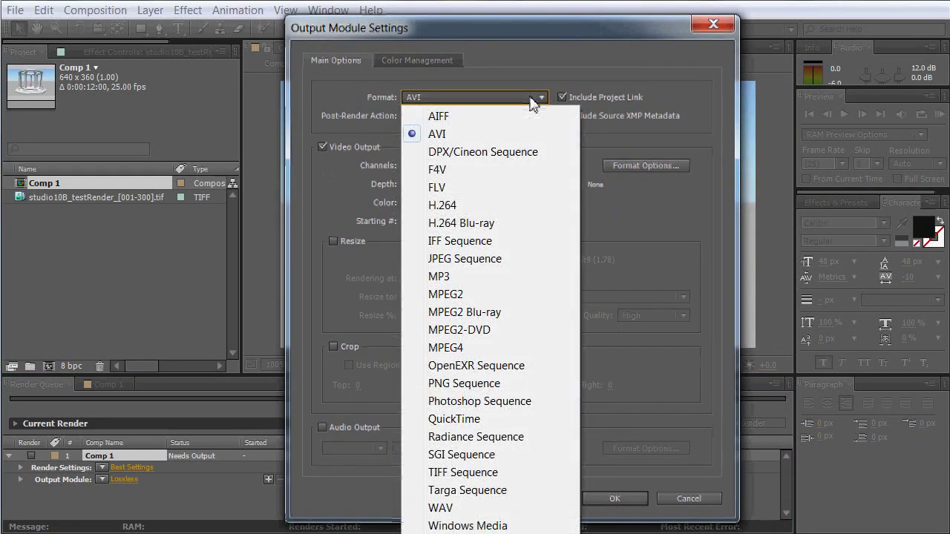
left_click(463, 188)
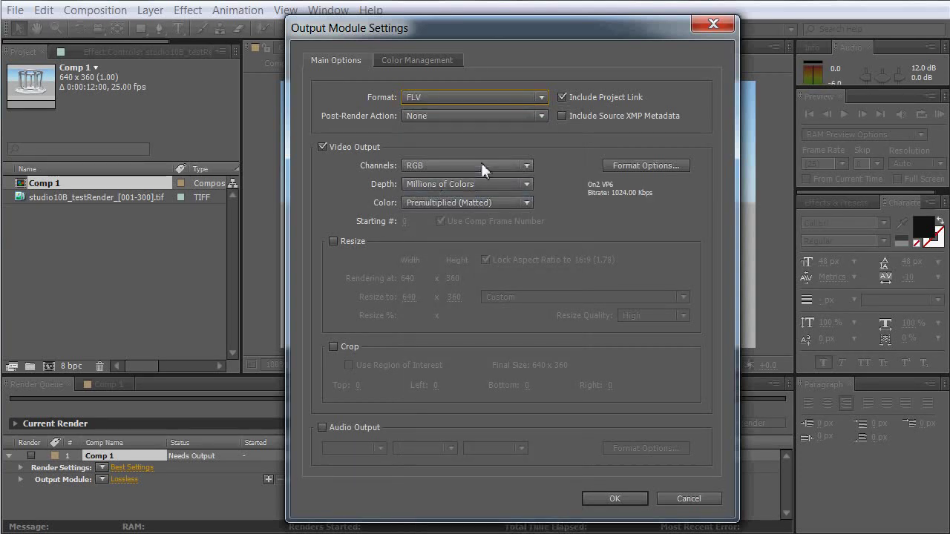
left_click(619, 500)
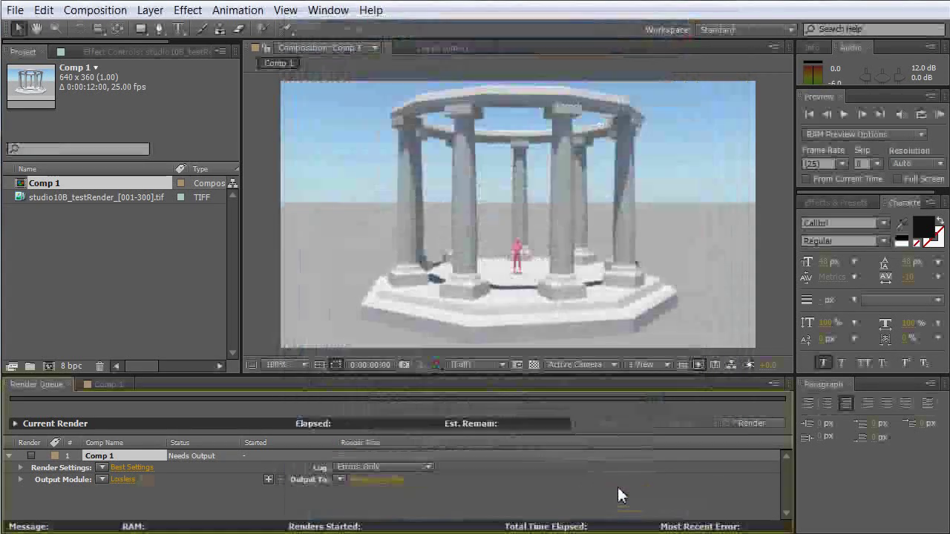
left_click(371, 478)
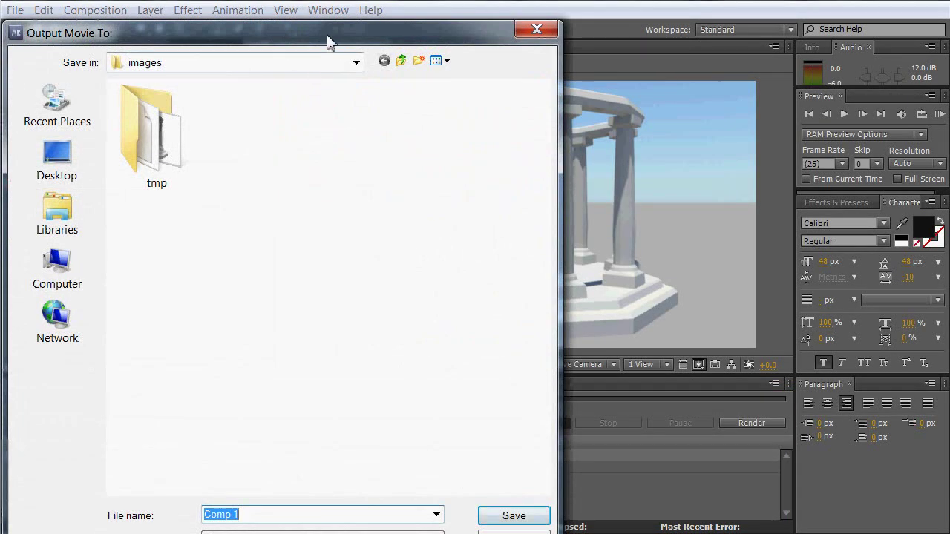
Step: Save the output as studio10B_testFLV.flv and render Comp 1
left_click_drag(331, 34, 352, 0)
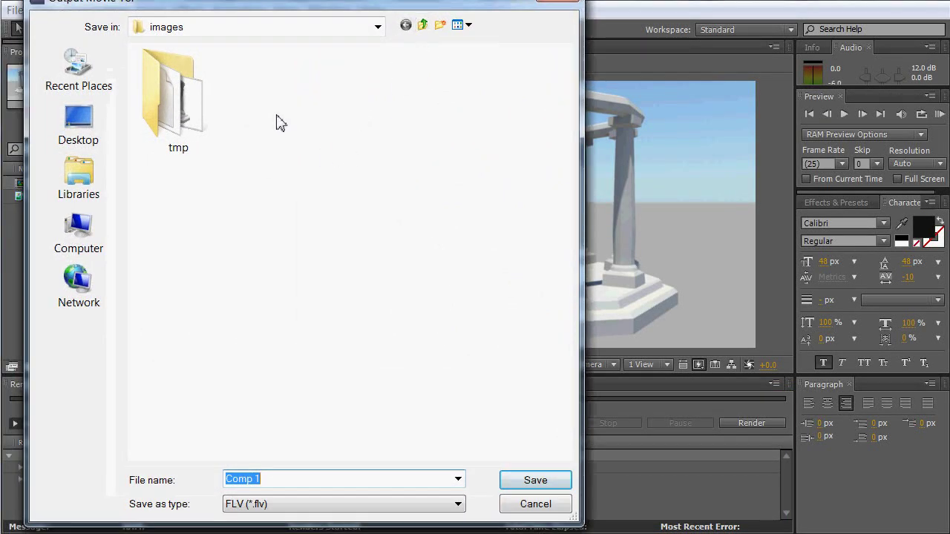
type("studio1")
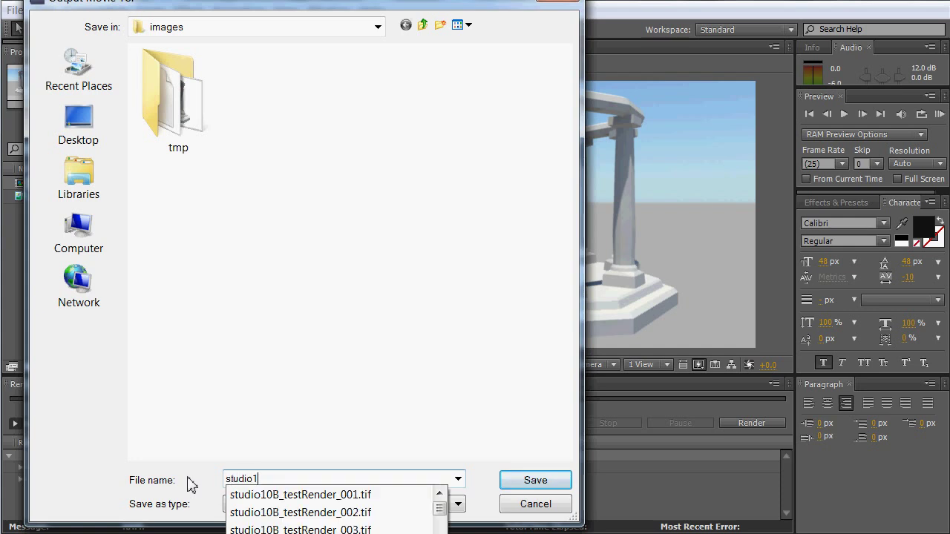
type("0B_test")
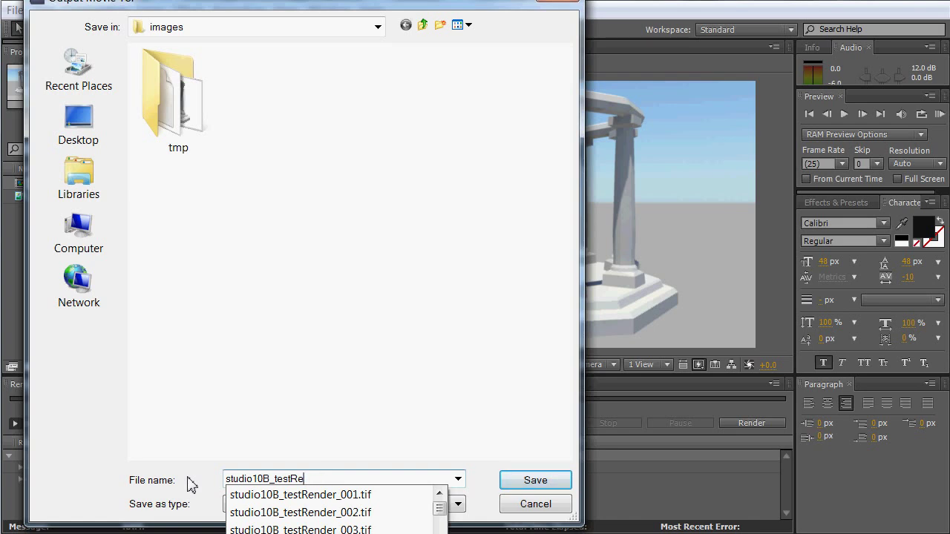
type("FLV")
left_click(525, 478)
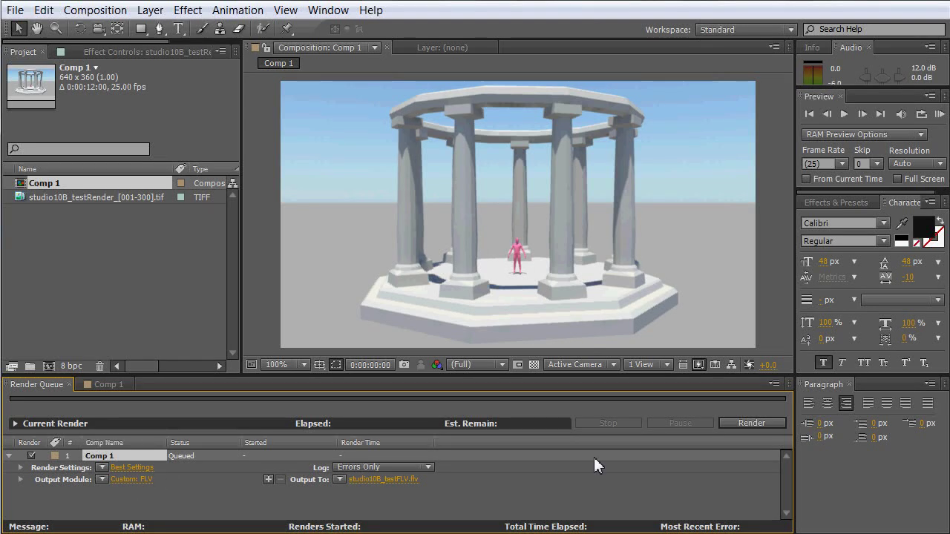
left_click(751, 423)
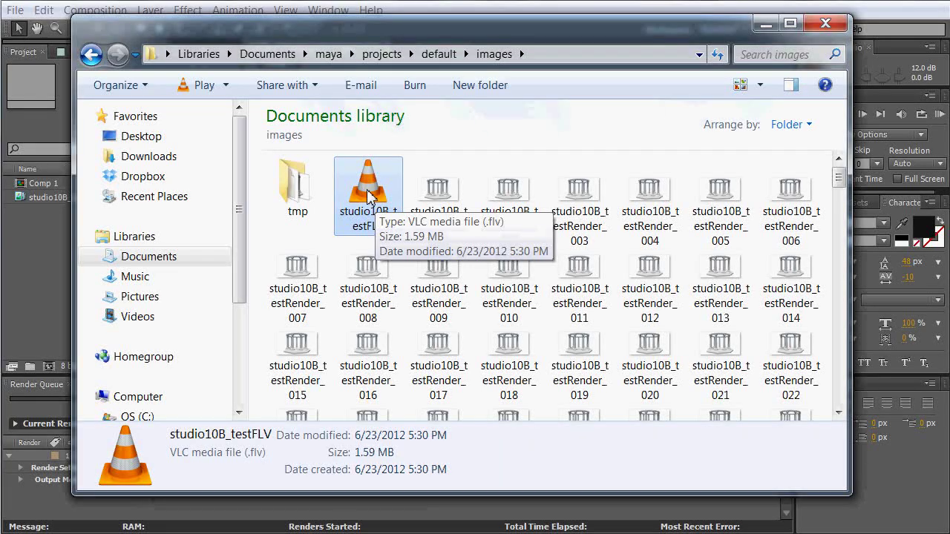
Step: Play studio10B_testFLV from the images folder in VLC media player
double_click(369, 195)
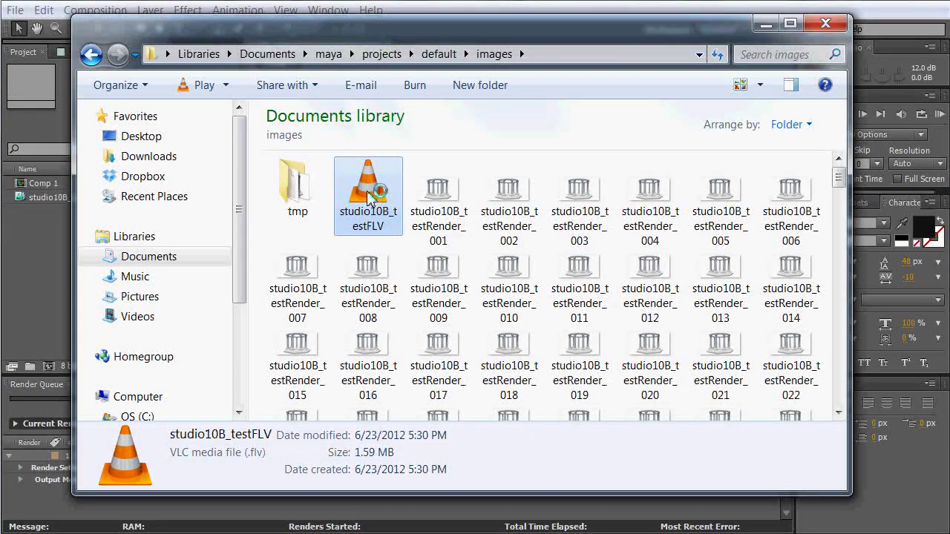